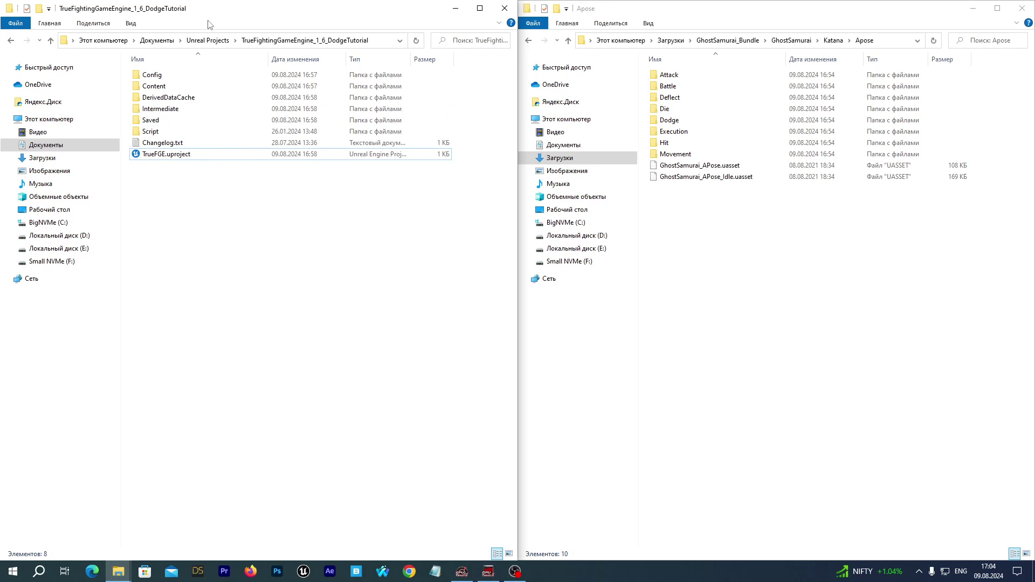
Step: Launch the TrueFGE.uproject project file from the TrueFightingGameEngine_1_6_DodgeTutorial folder
click(158, 156)
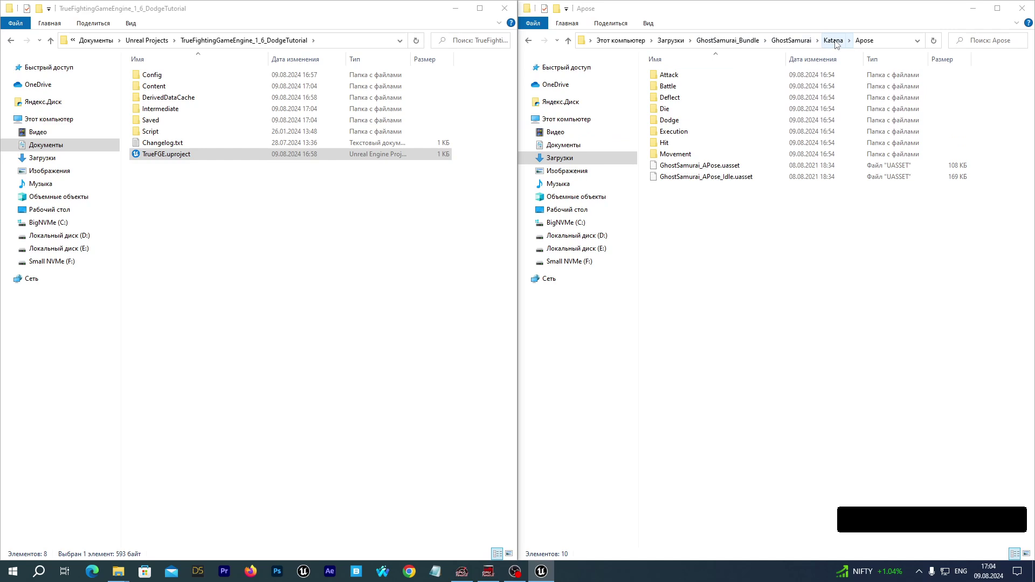
Step: Browse to Content > TrueFGE > Demo > Characters > Mannequin > FightingAnimations > Dodge, and open GhostSamurai Dodge to Root
click(700, 120)
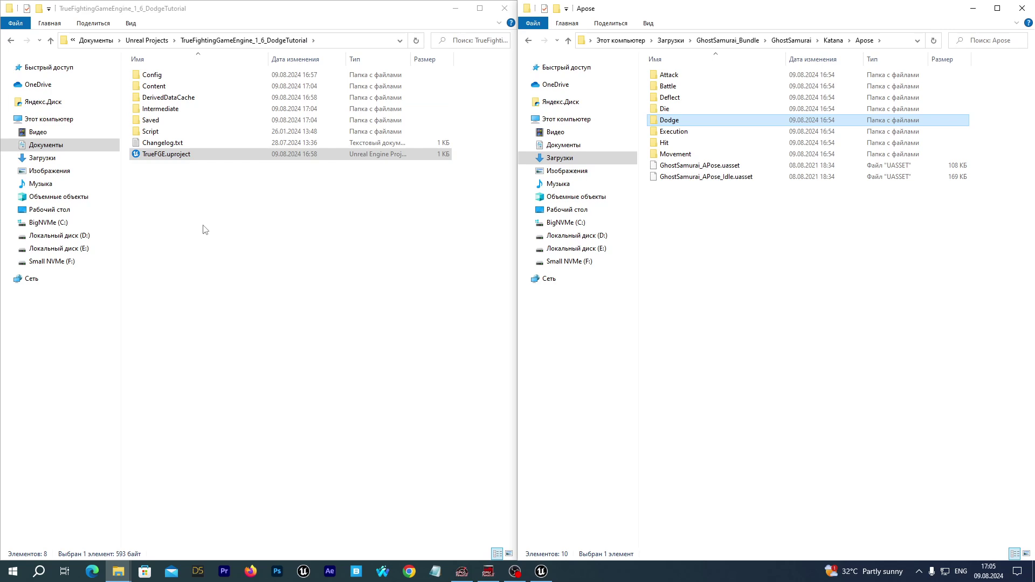
double_click(152, 87)
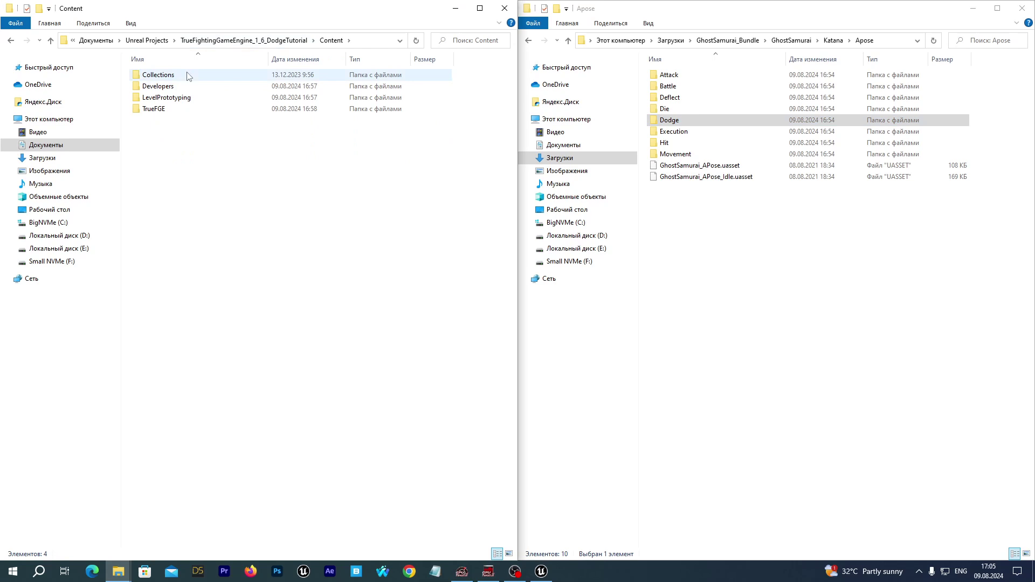
double_click(154, 109)
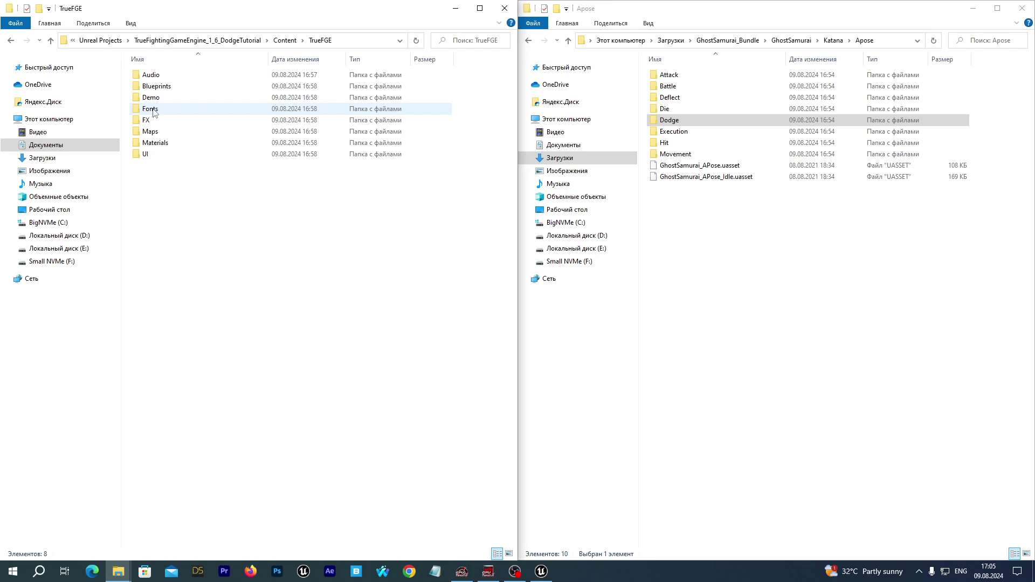
double_click(158, 98)
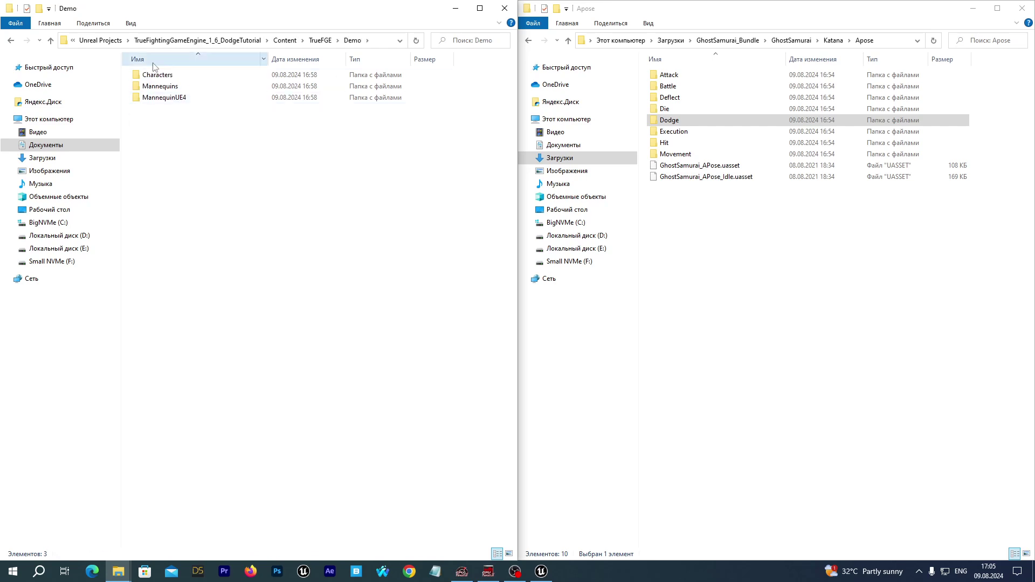
double_click(154, 75)
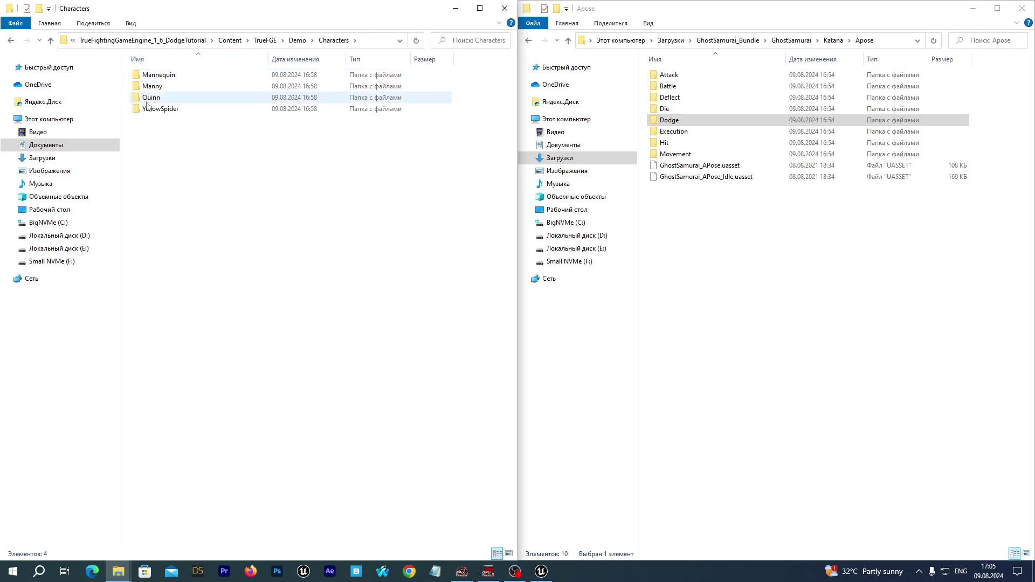
double_click(162, 75)
double_click(160, 76)
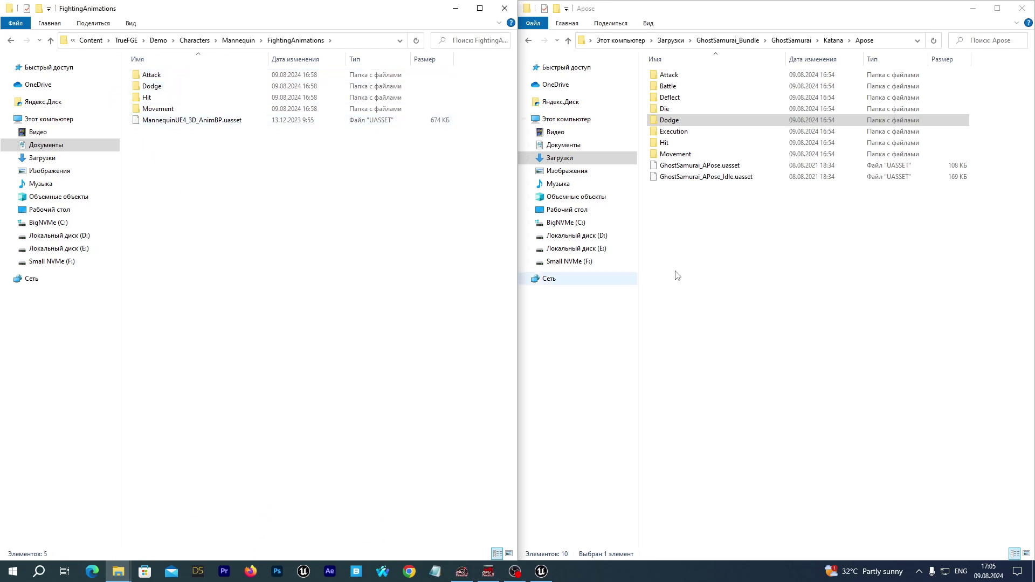
double_click(151, 88)
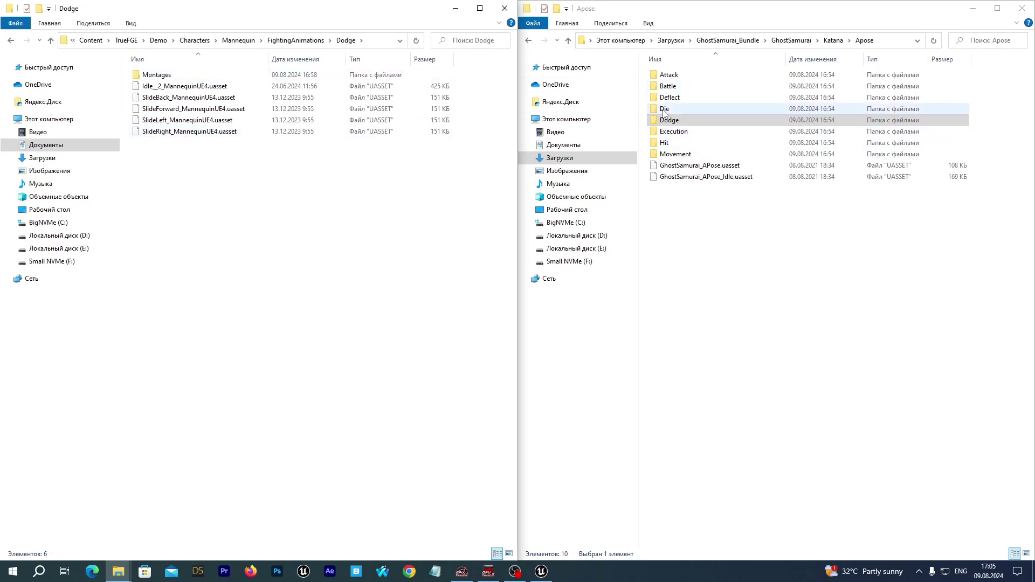
double_click(675, 122)
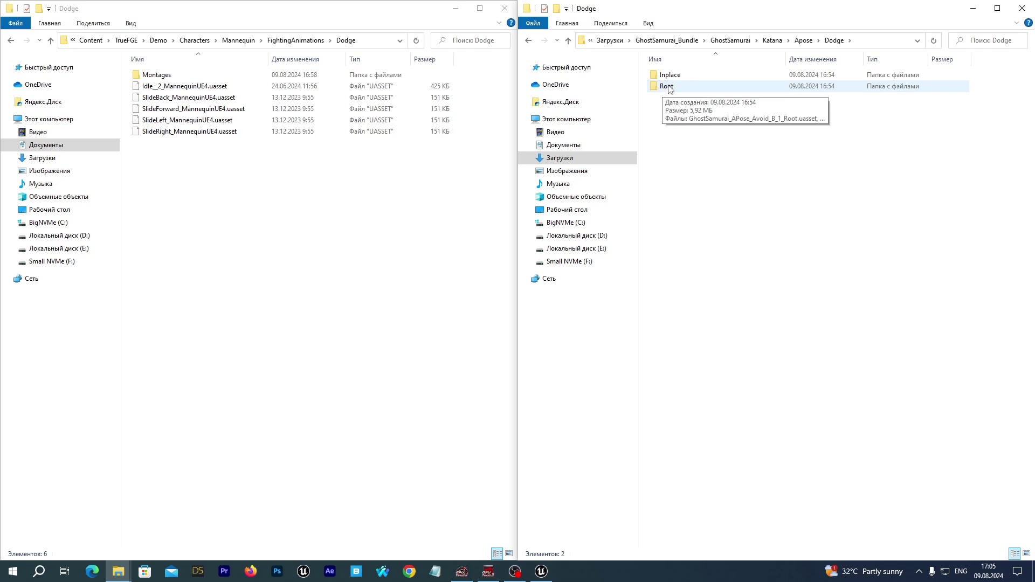
click(670, 88)
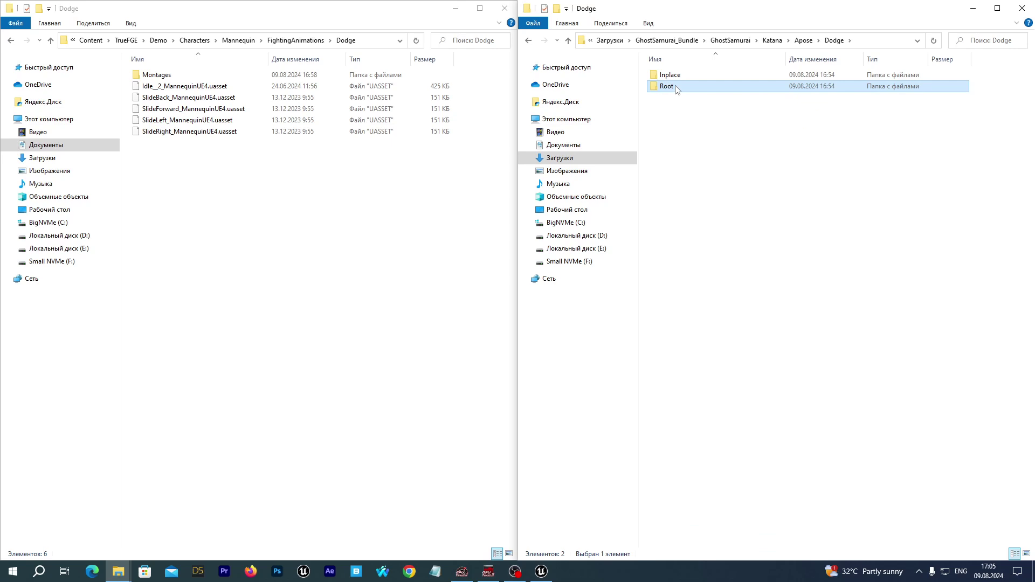
Step: Drag the GhostSamurai Root folder into the project's FightingAnimations Dodge folder
mouse_move(677, 89)
mouse_down()
mouse_move(560, 116)
mouse_move(253, 219)
mouse_move(179, 218)
mouse_up()
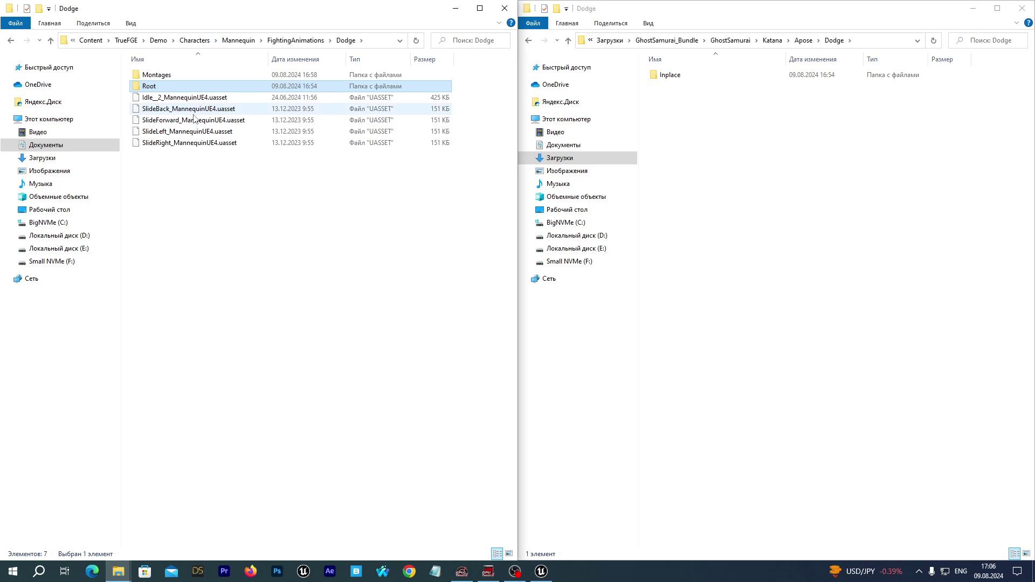
click(611, 11)
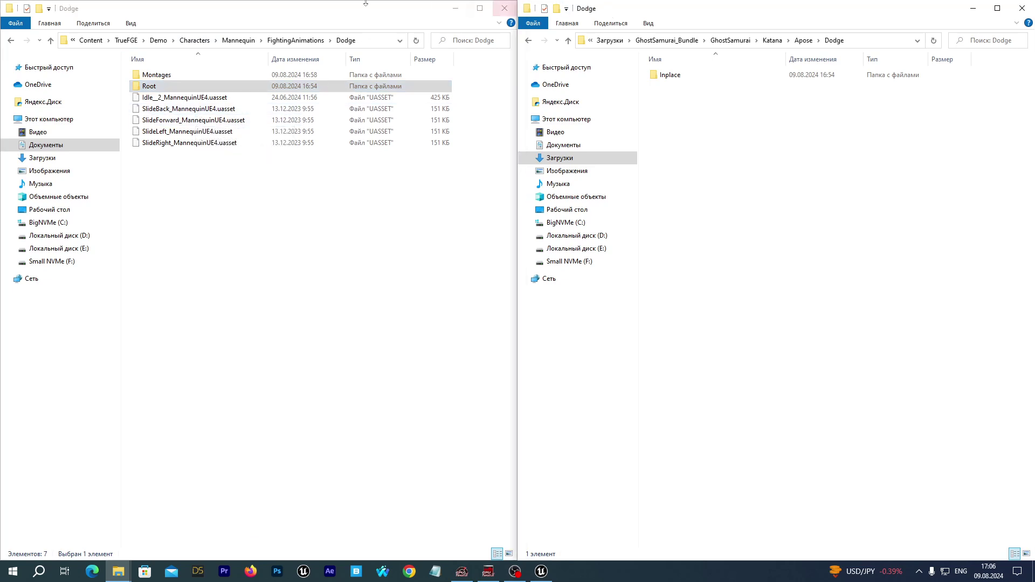
click(335, 11)
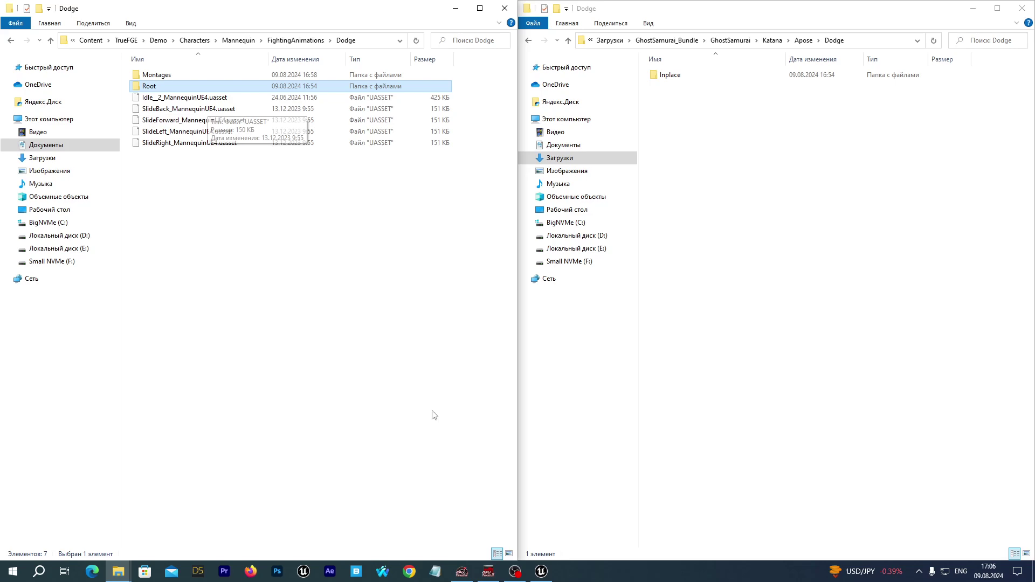
Step: Bring Unreal Editor to the front with the Content Drawer showing
click(541, 571)
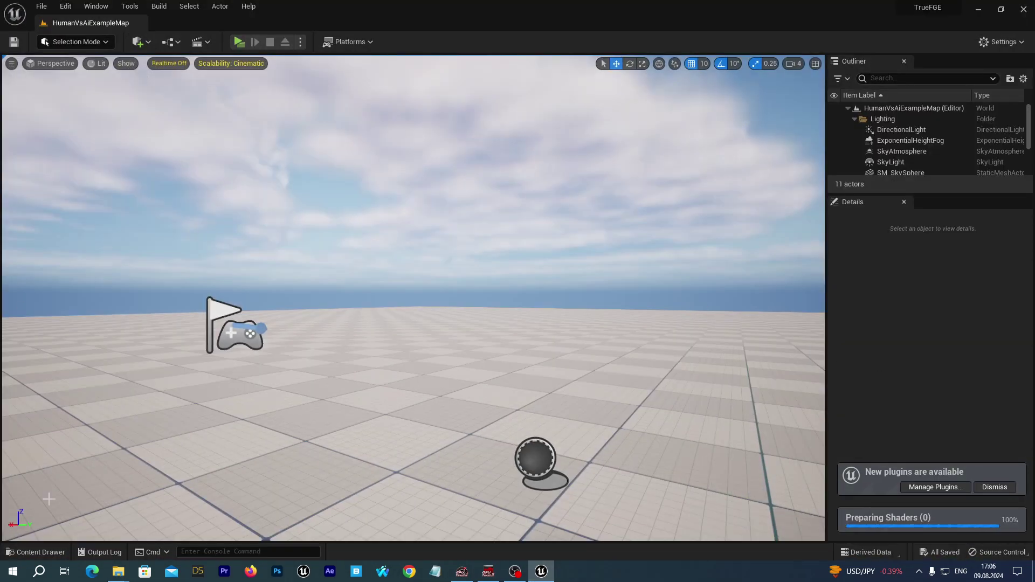
click(35, 552)
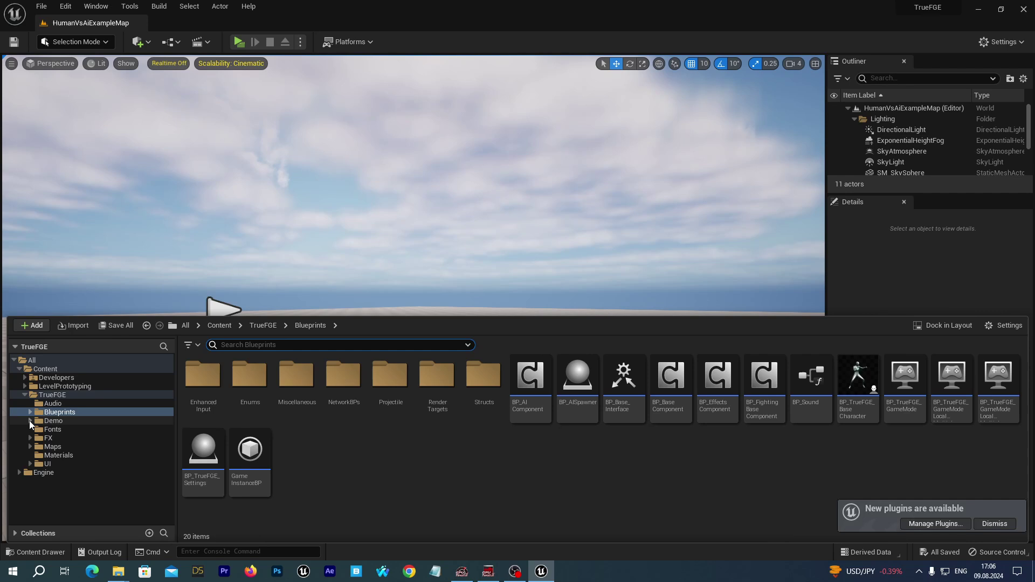
click(31, 423)
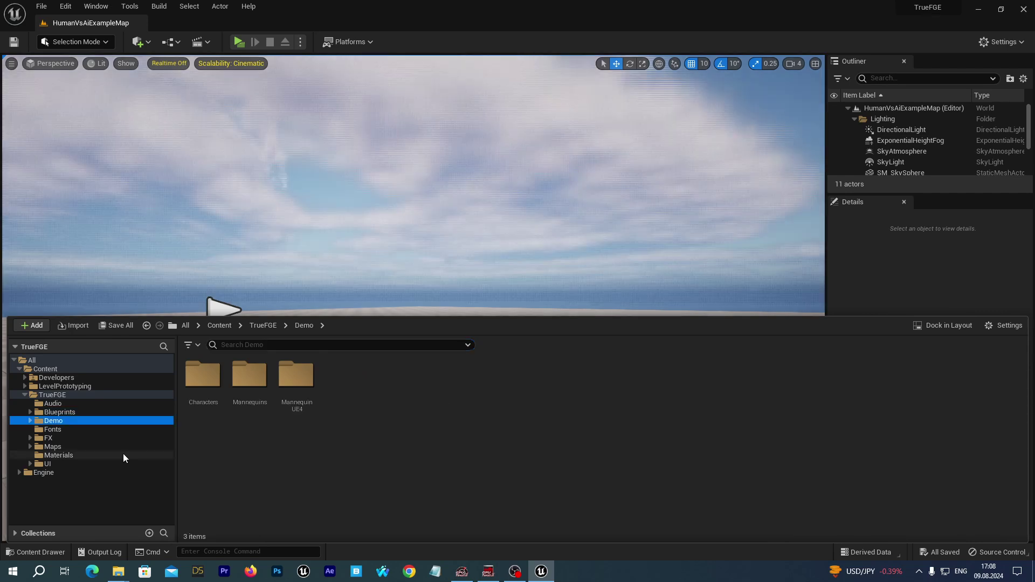
click(33, 552)
click(33, 552)
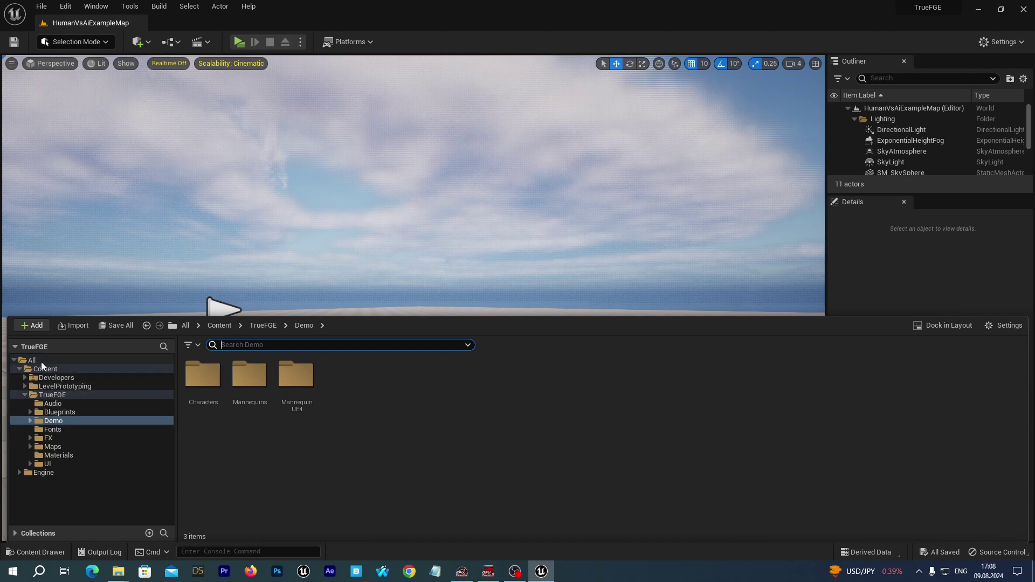
Step: Navigate TrueFGE > Demo > Characters > Mannequin > FightingAnimations > Dodge and open the Root folder
click(49, 395)
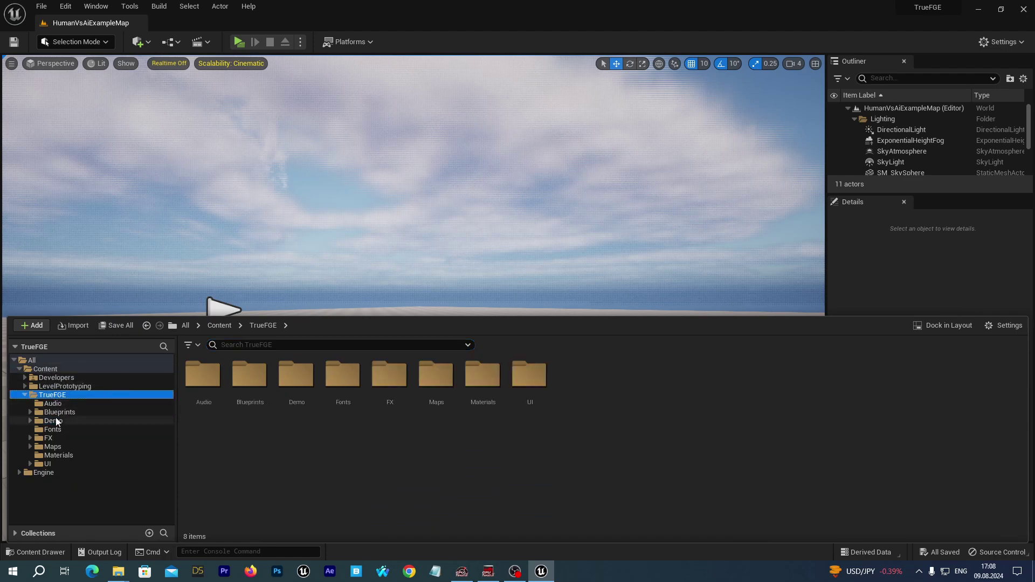
click(37, 421)
click(30, 421)
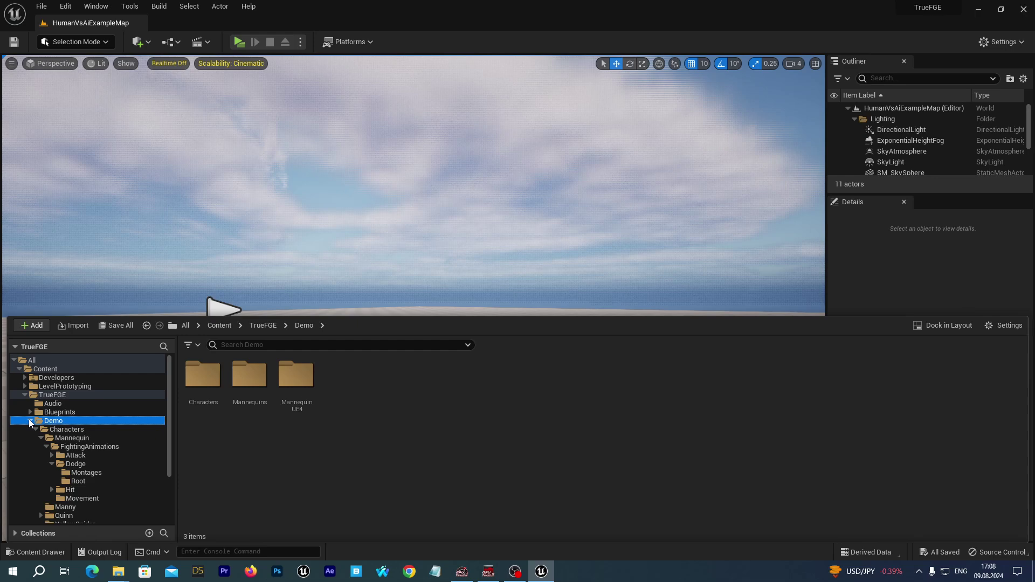
click(60, 429)
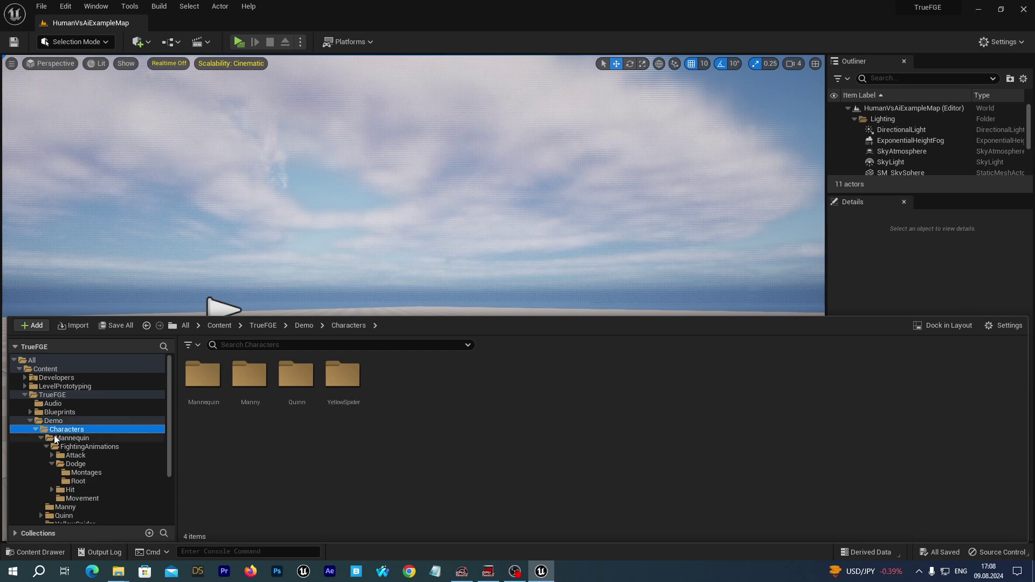
click(69, 437)
click(81, 465)
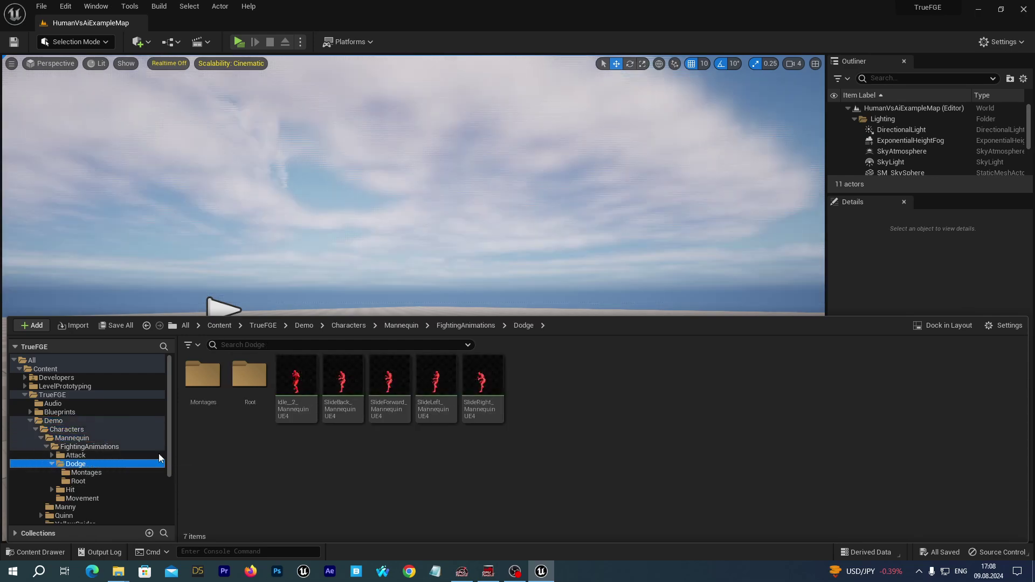
double_click(256, 379)
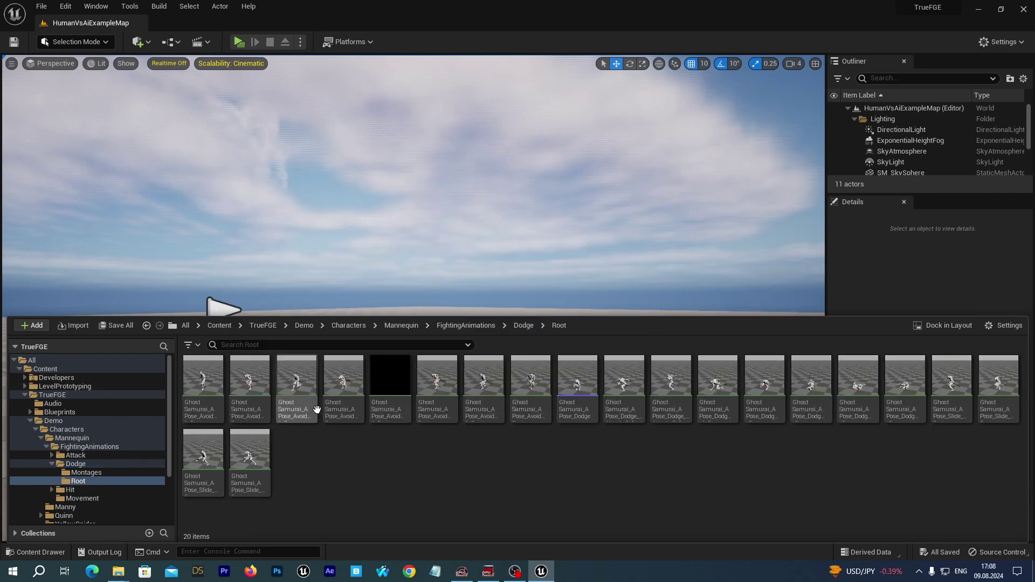
Step: Select the 20 GhostSamurai dodge sequences in Root, which have no skeleton assigned
click(213, 388)
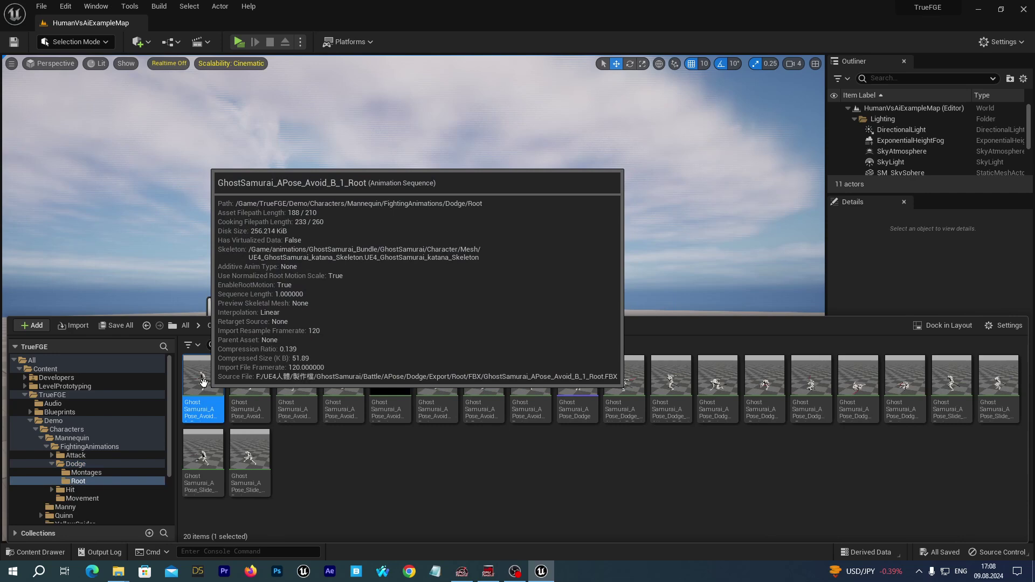
shift+click(253, 475)
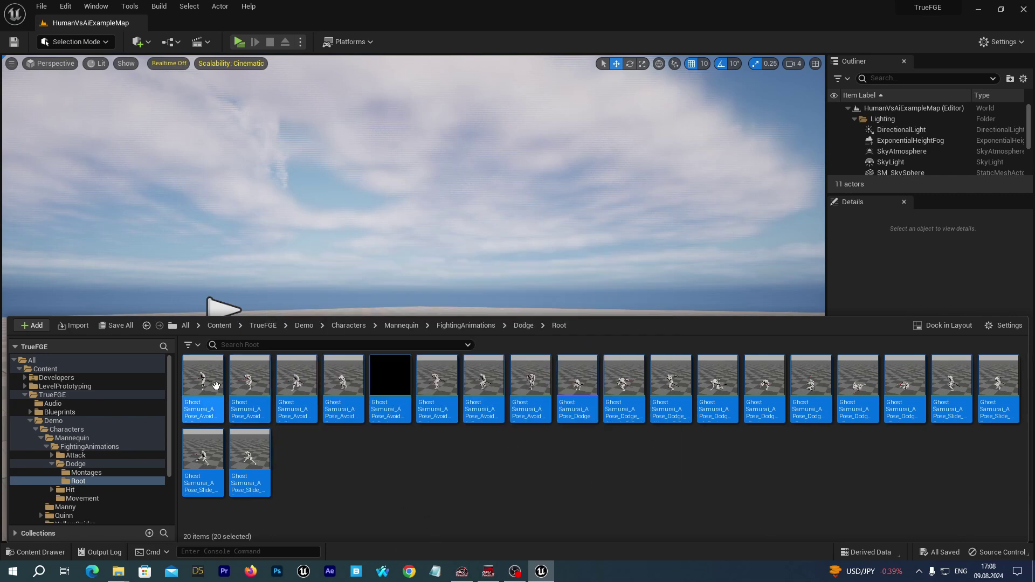
click(370, 482)
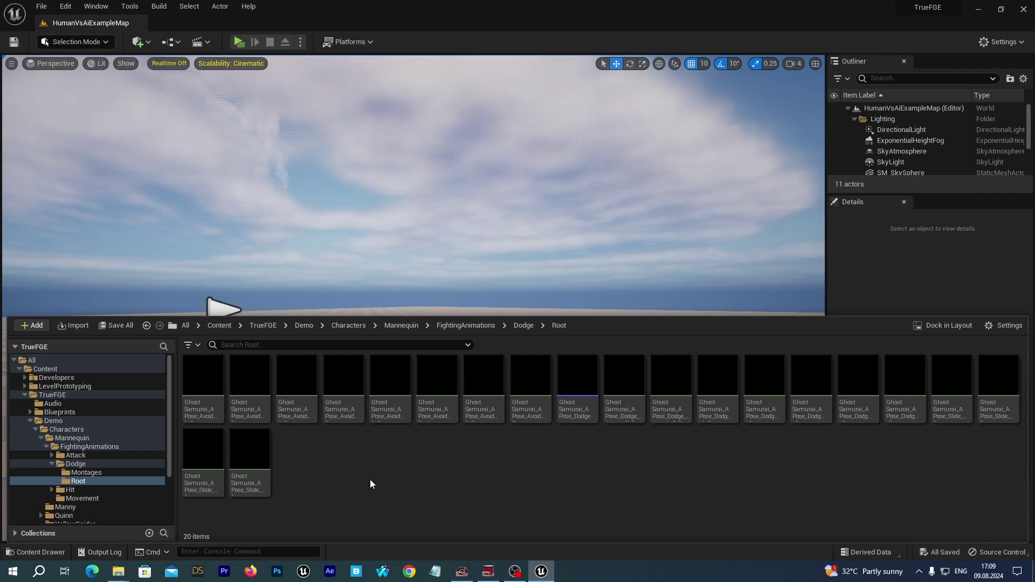
click(211, 372)
shift+click(257, 451)
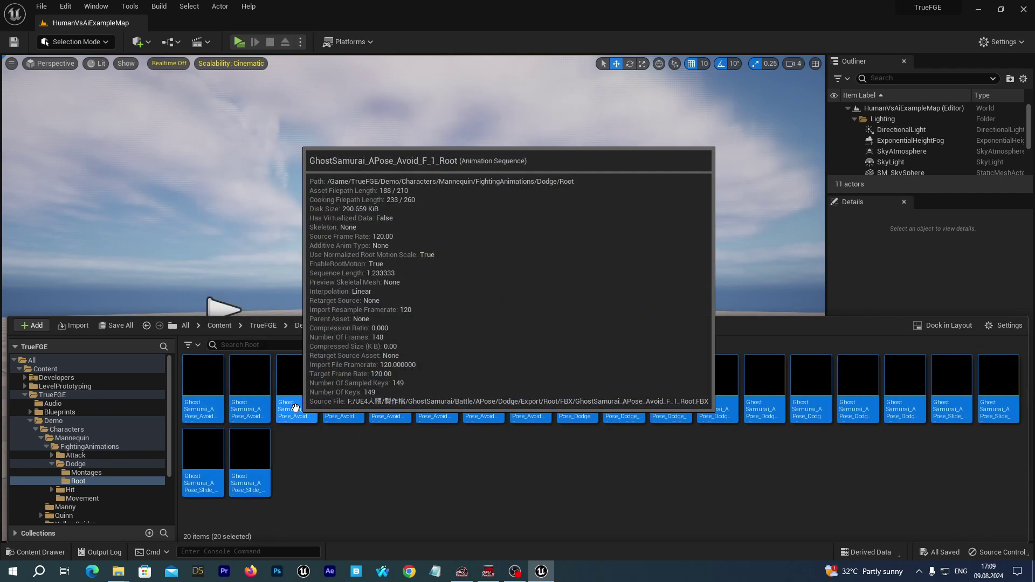
Step: Replace the selected animations' skeleton with Mannequin_Skeleton
right_click(465, 382)
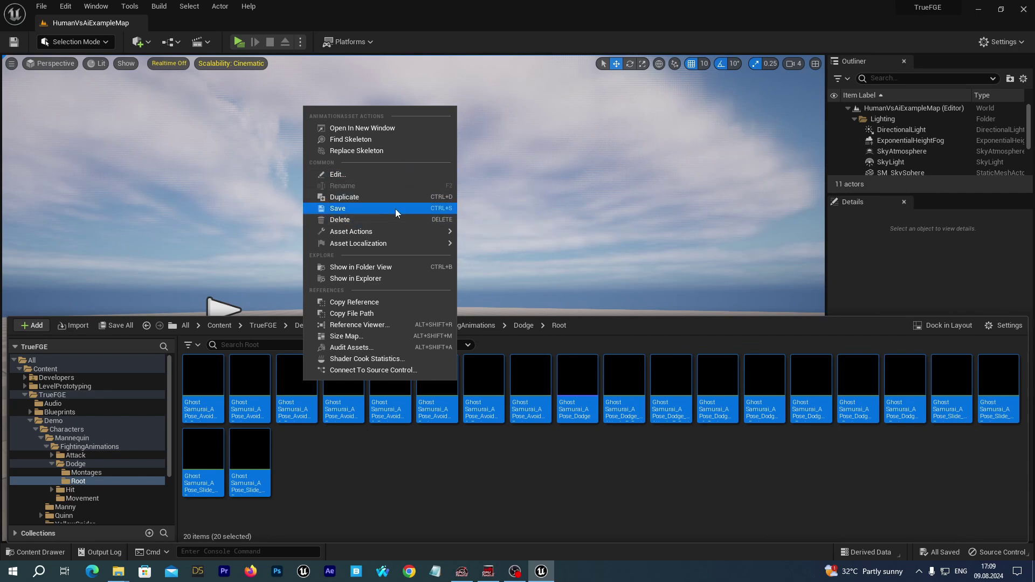
click(387, 153)
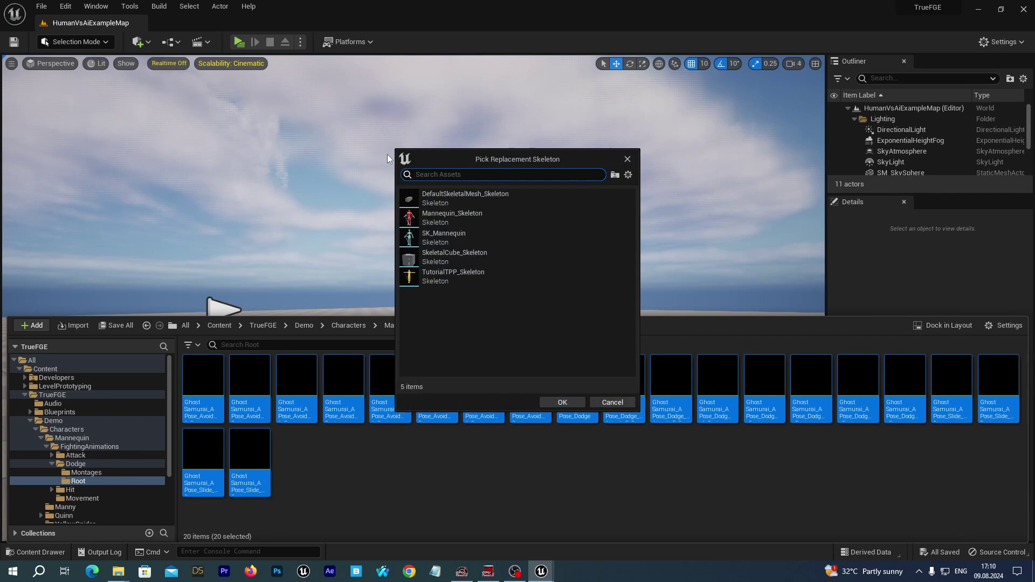
click(440, 219)
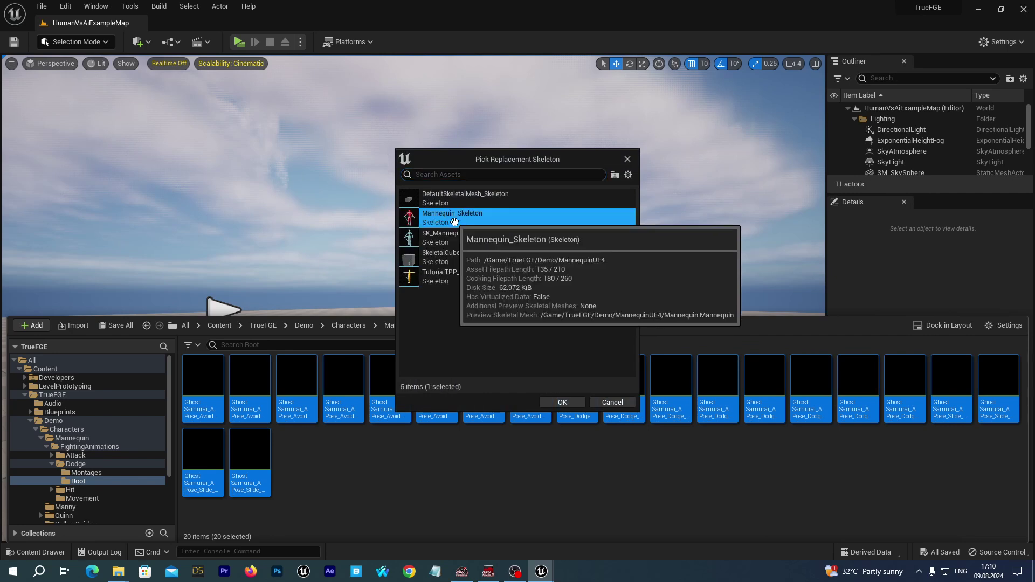
click(562, 402)
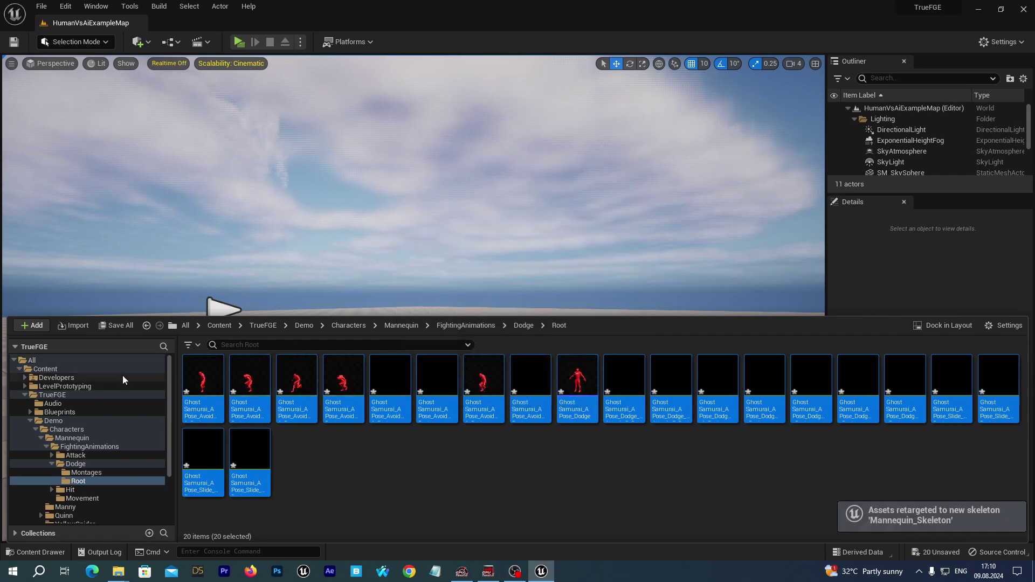
Step: Save the 20 retargeted sequences via Save Selected, then reselect all 20
click(117, 326)
click(593, 405)
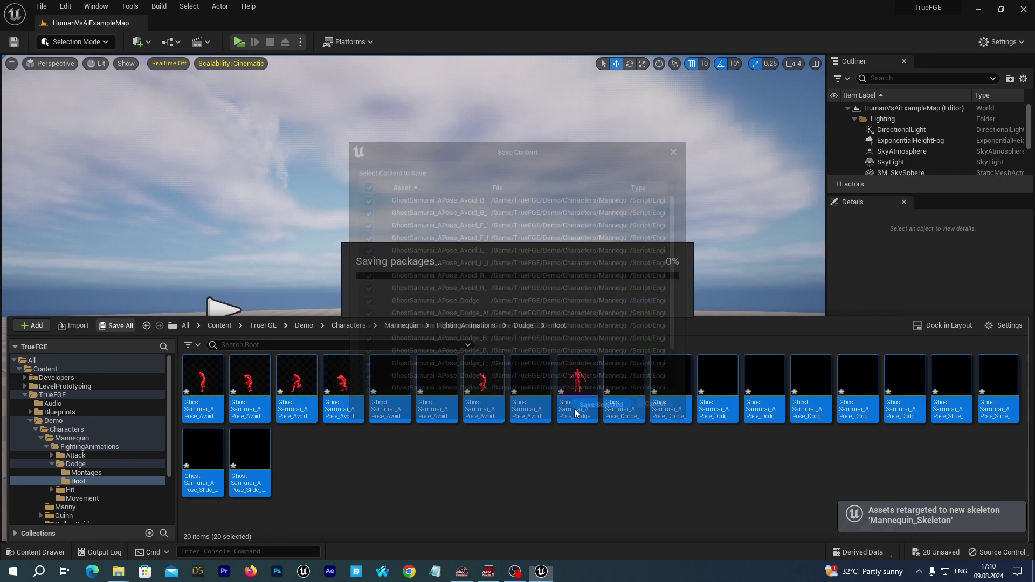
click(409, 490)
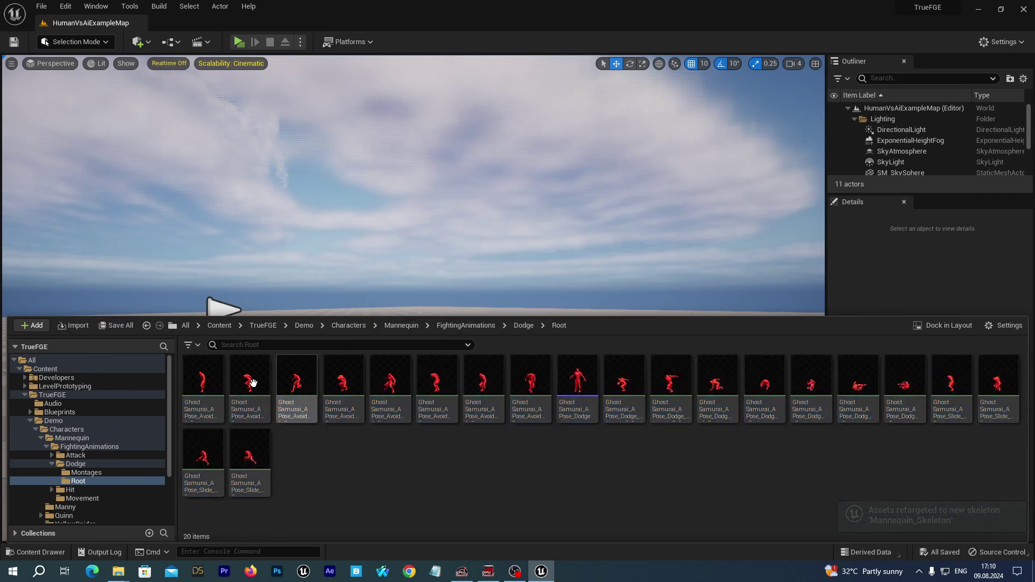
click(202, 384)
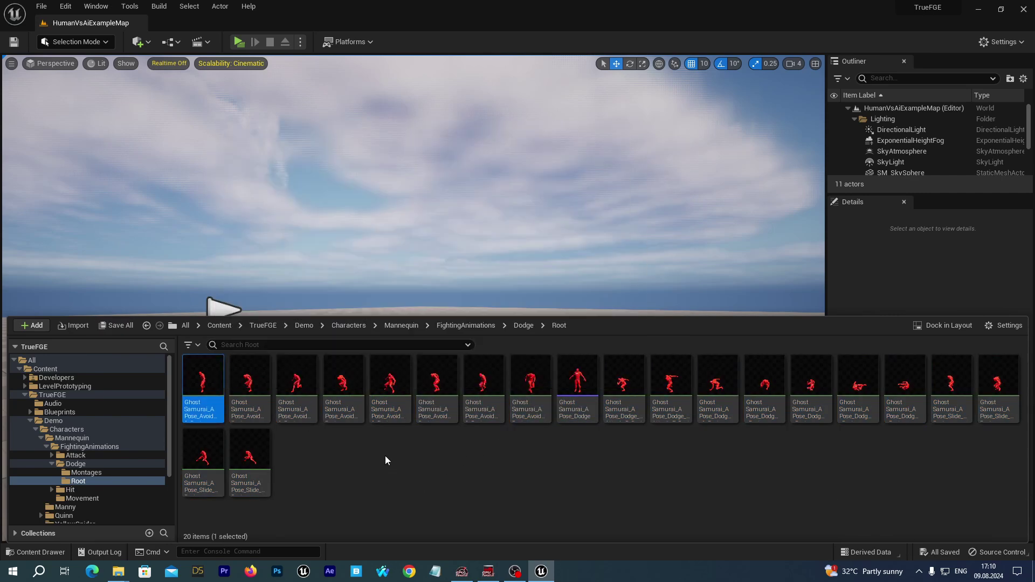
click(366, 481)
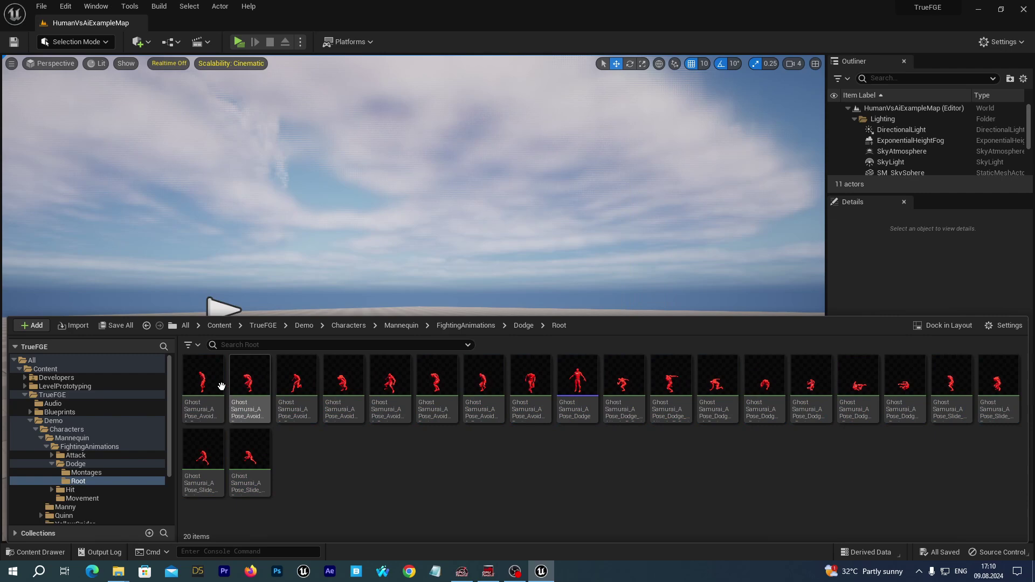
click(200, 385)
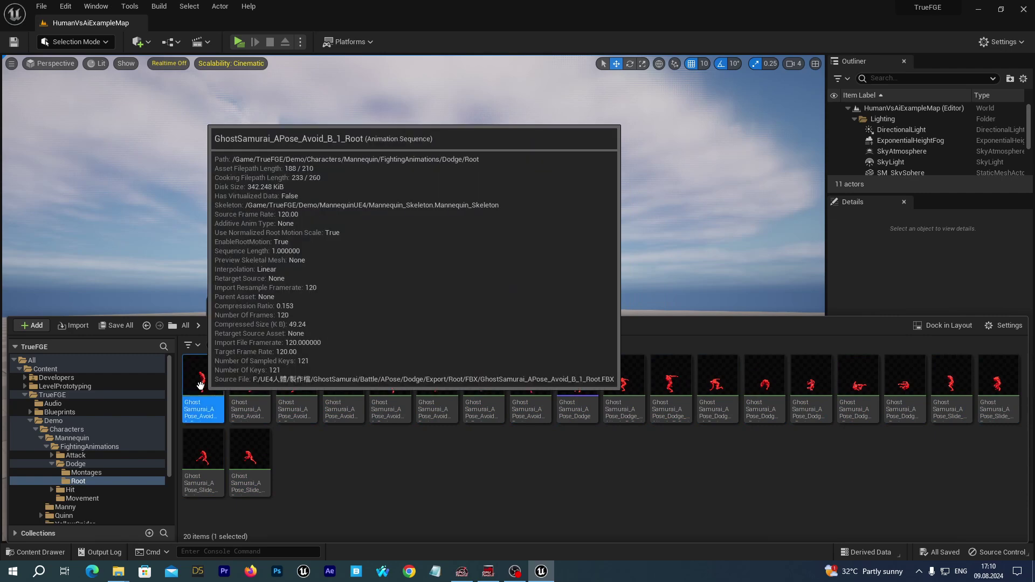
shift+click(250, 459)
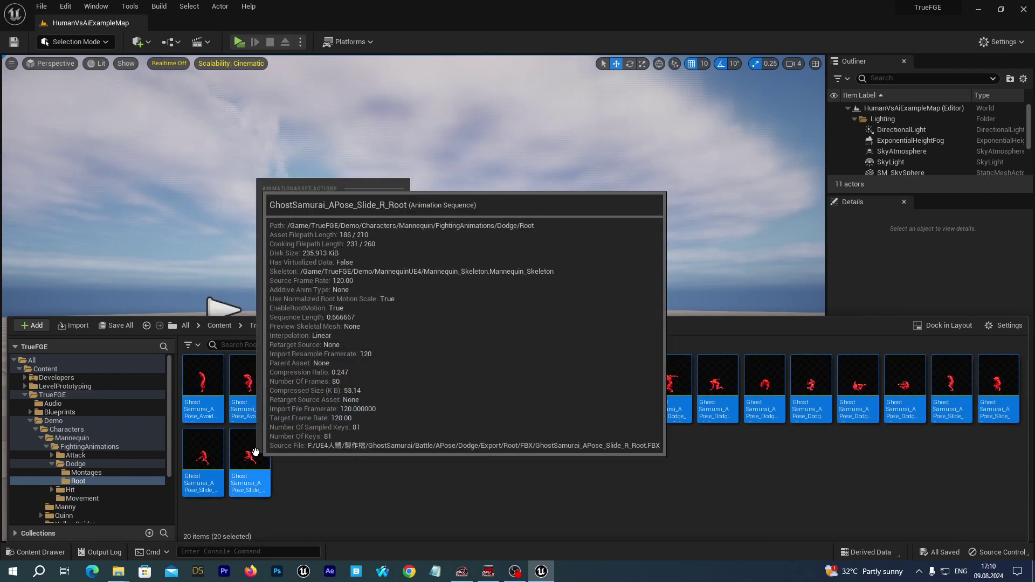
right_click(271, 460)
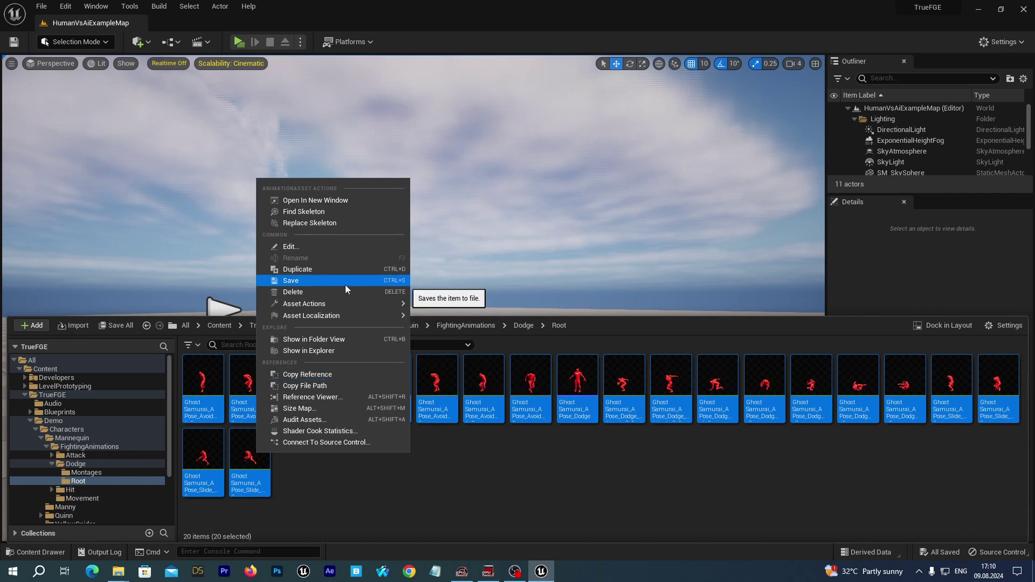
mouse_move(332, 304)
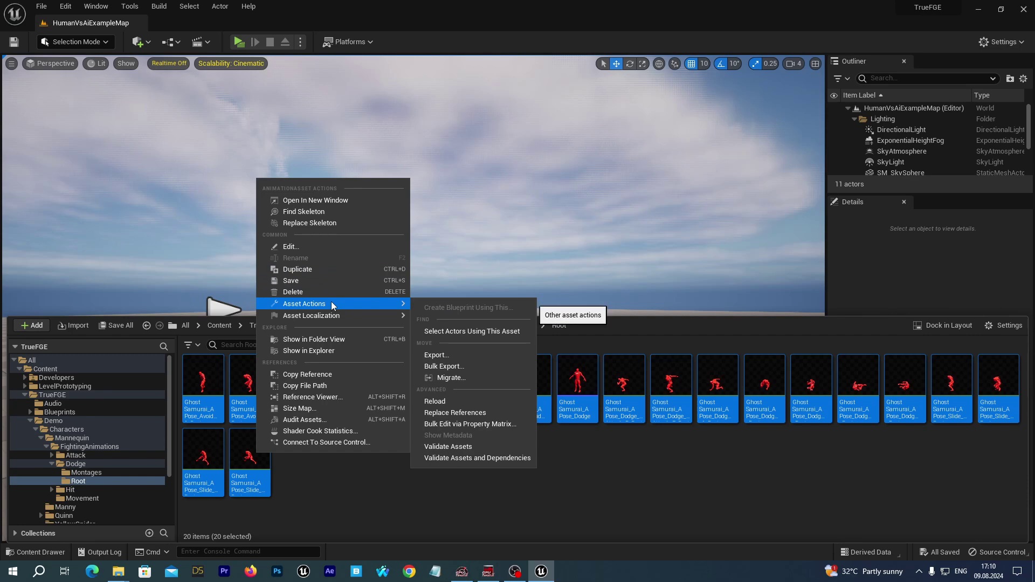
click(439, 425)
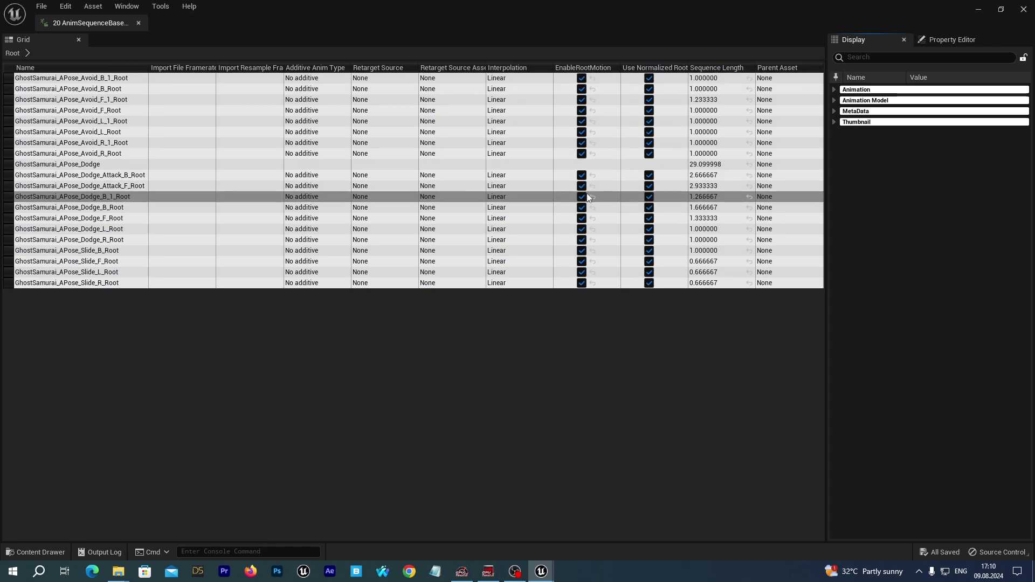
click(1024, 9)
click(63, 549)
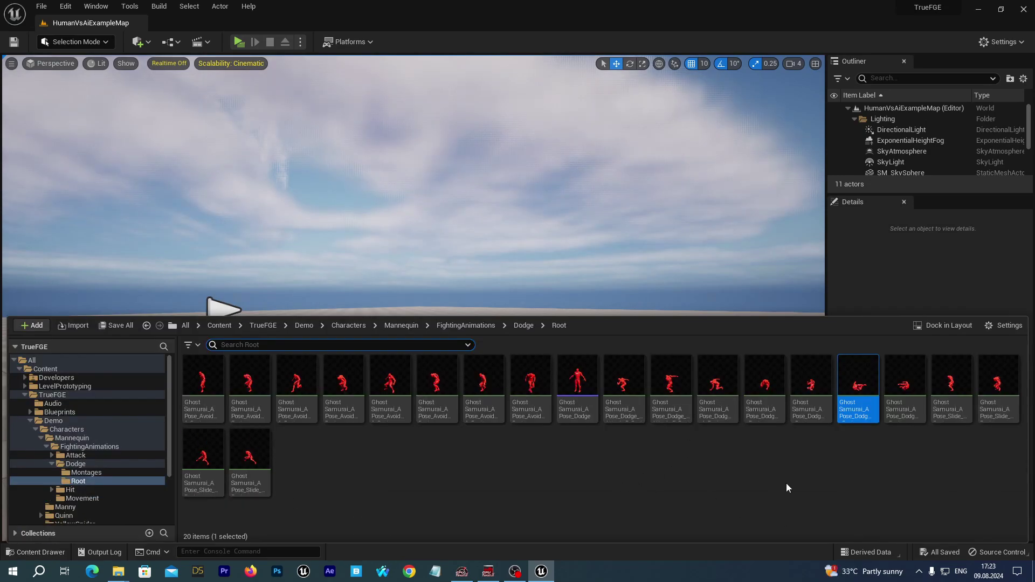
Step: Create a new folder named Montages inside the Root folder
double_click(811, 383)
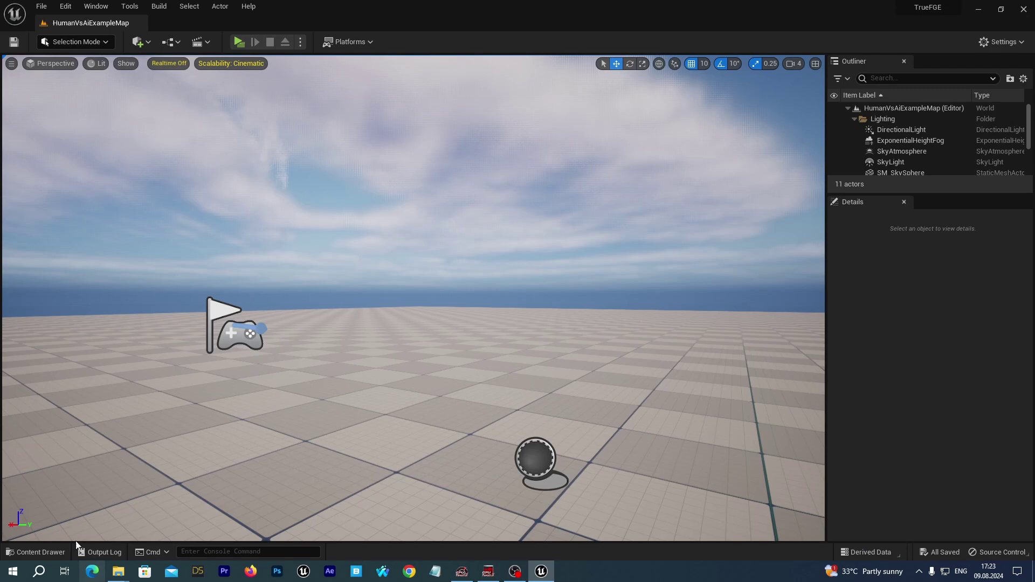
click(41, 552)
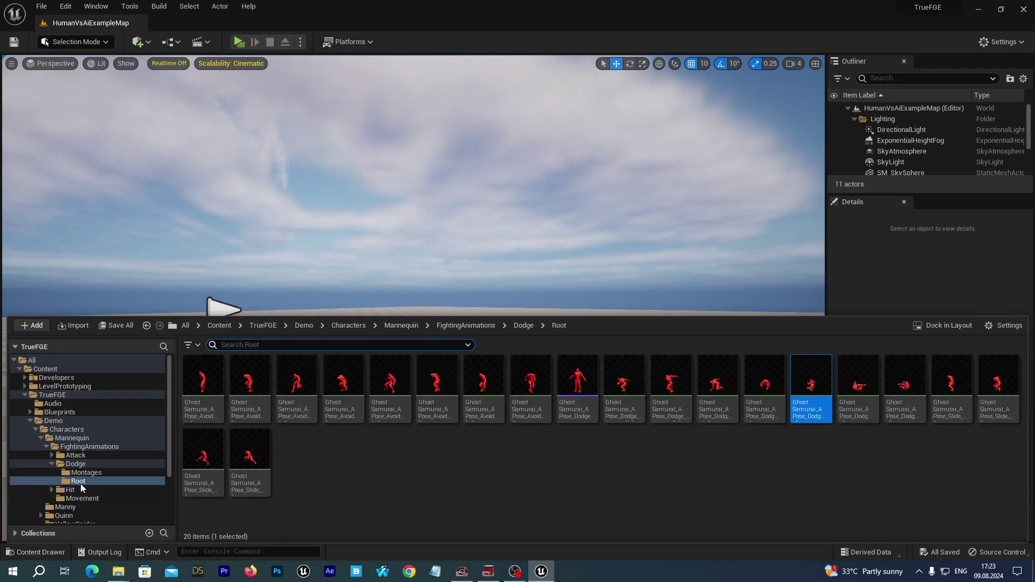
right_click(358, 469)
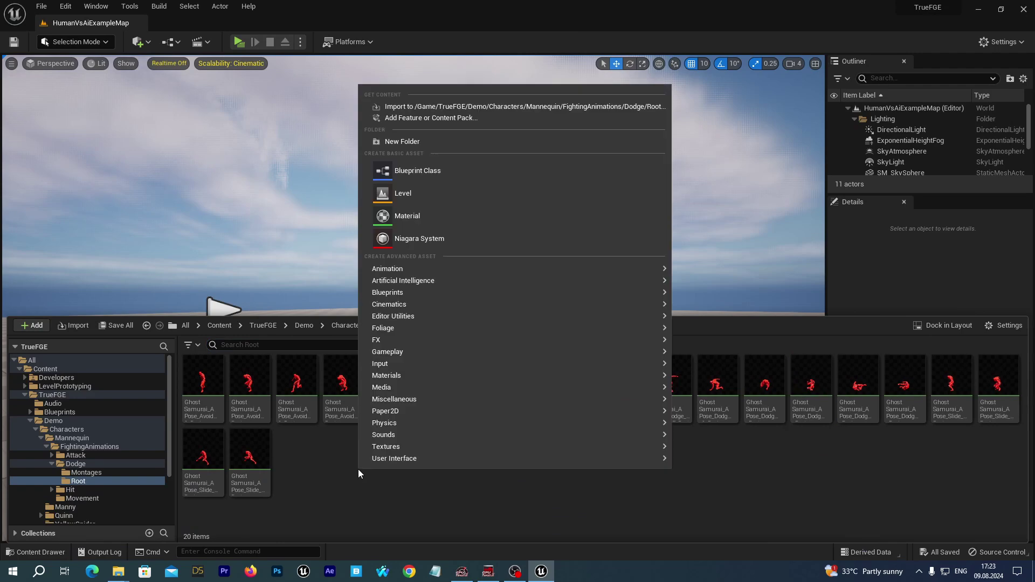
click(409, 146)
text(Montages)
key(Return)
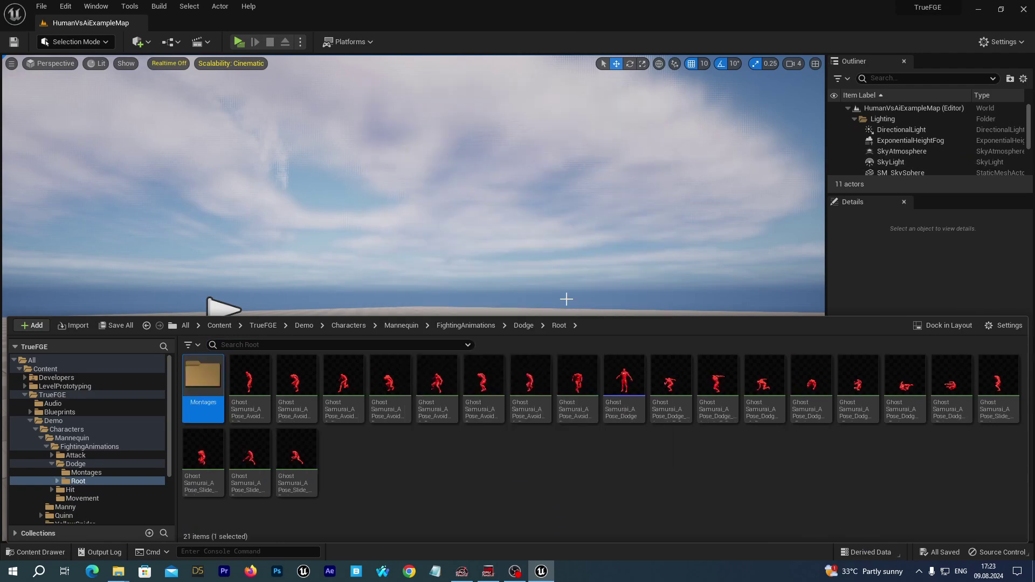
Step: Move GhostSamurai_APose_Dodge into Montages and select the remaining 19 sequences
click(628, 386)
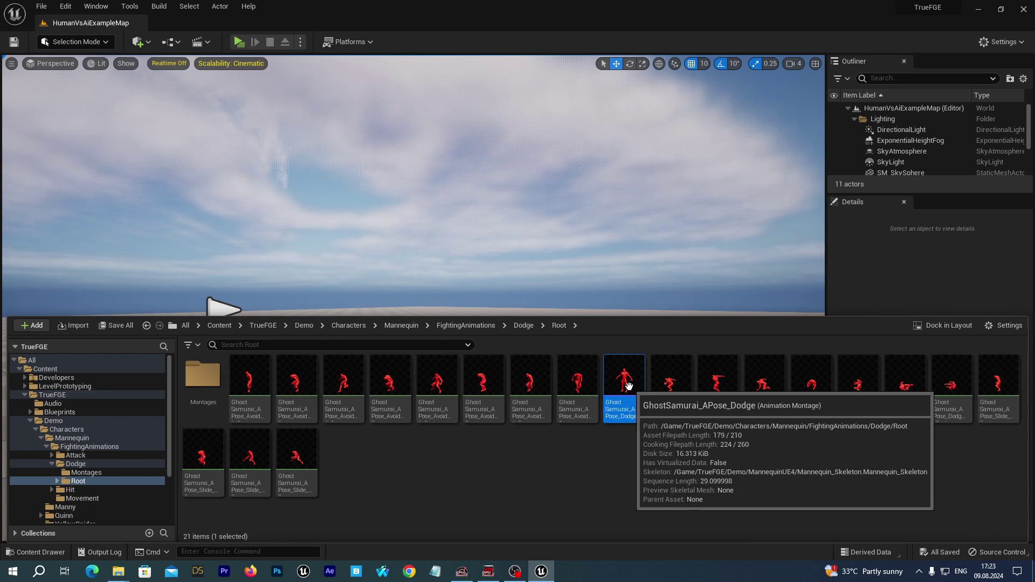
drag(629, 385, 207, 396)
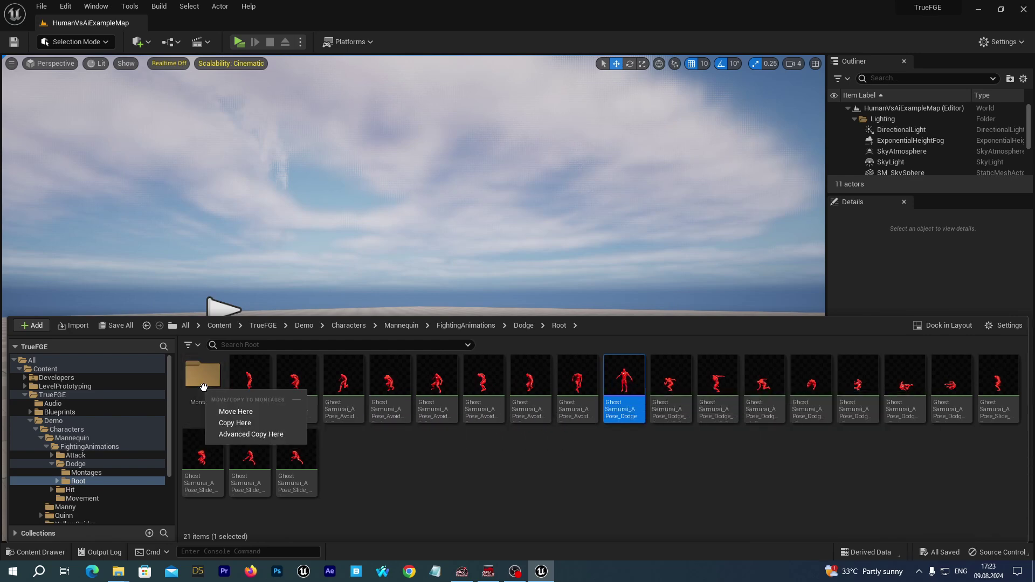
click(221, 412)
click(250, 394)
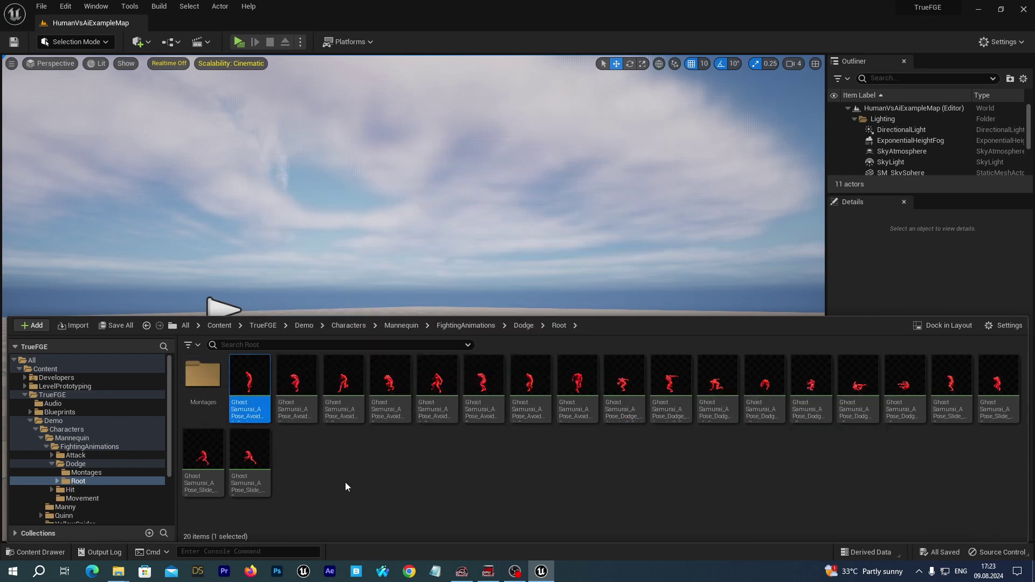
key(ctrl+a)
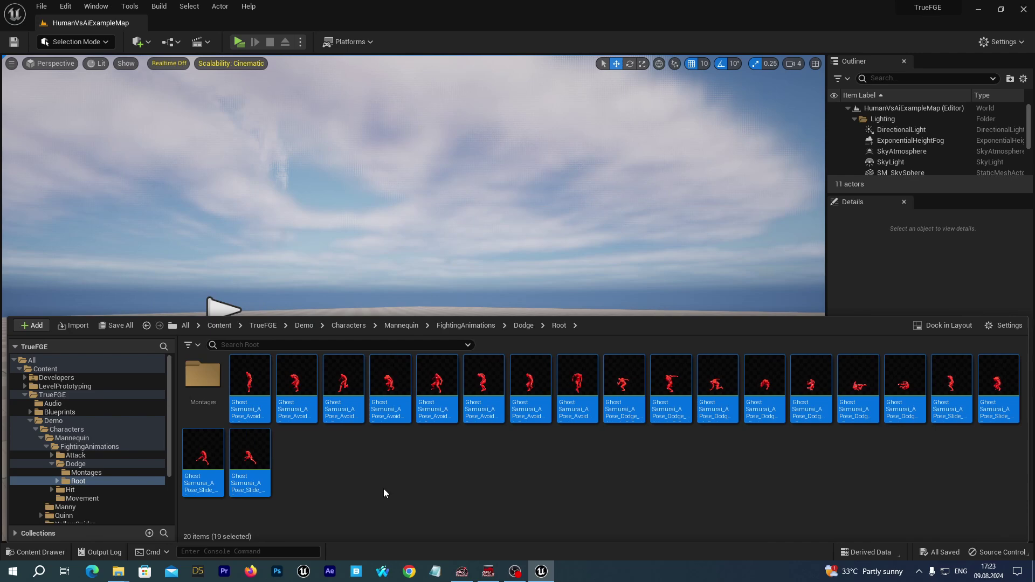
Step: Create an AnimMontage from each of the 19 selected sequences
right_click(389, 380)
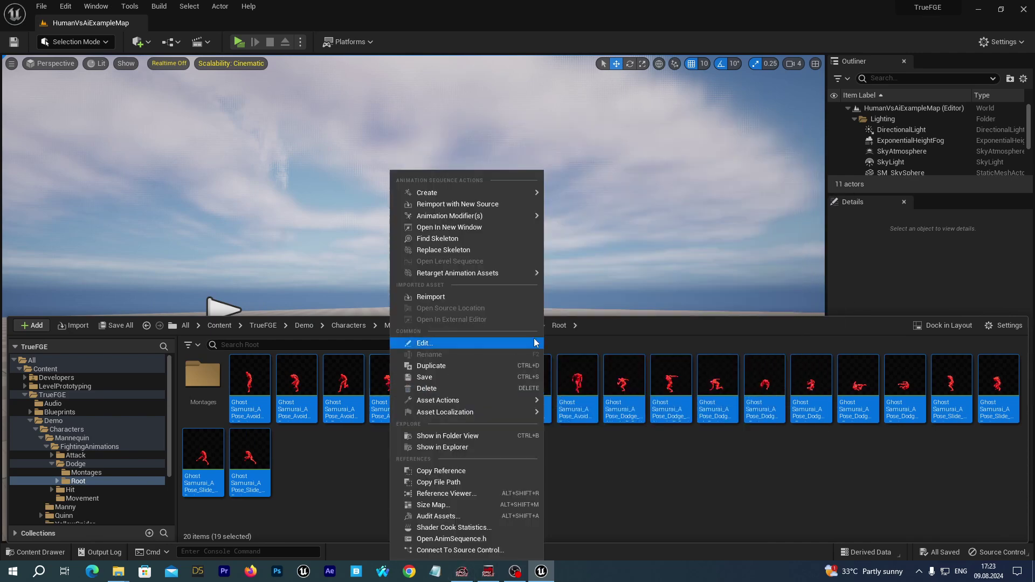
mouse_move(460, 195)
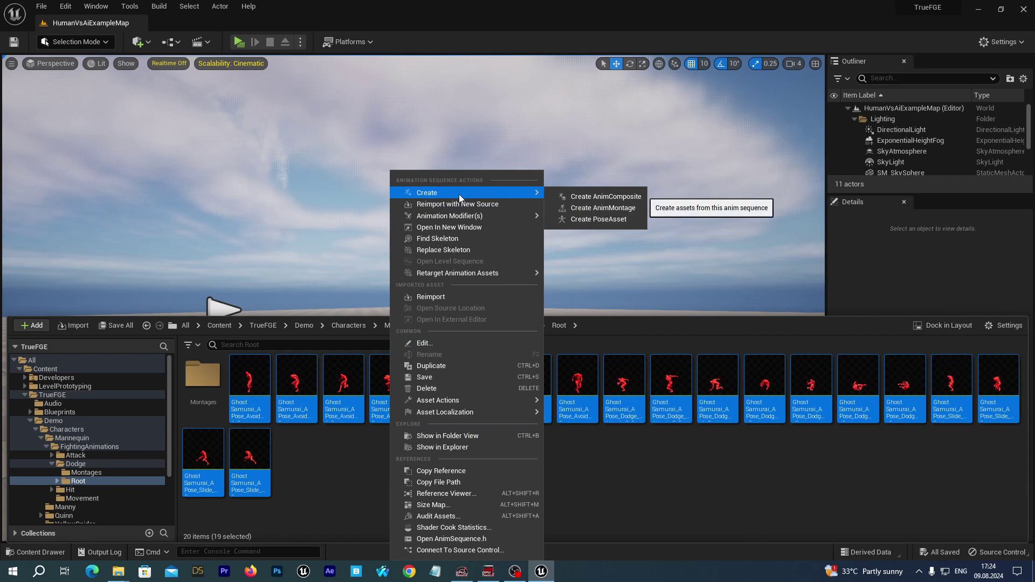
click(604, 208)
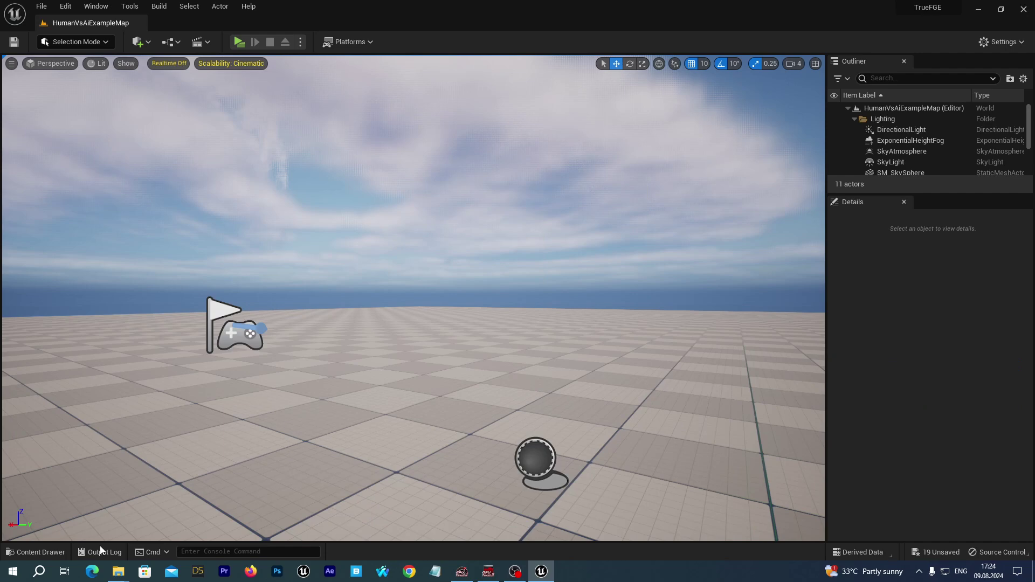
Step: Move the 19 new montages into the Montages folder
click(49, 552)
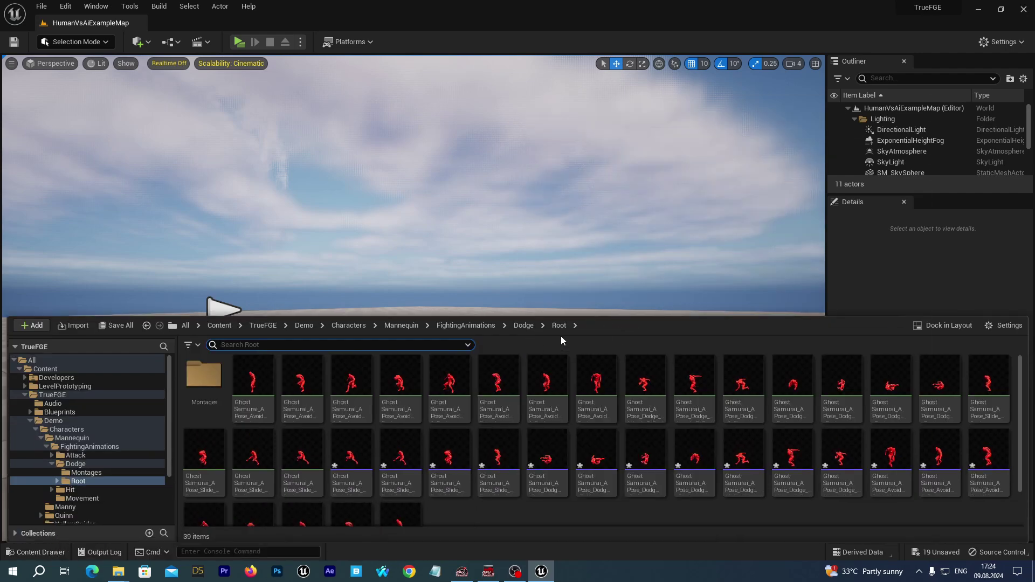
drag(608, 316, 608, 209)
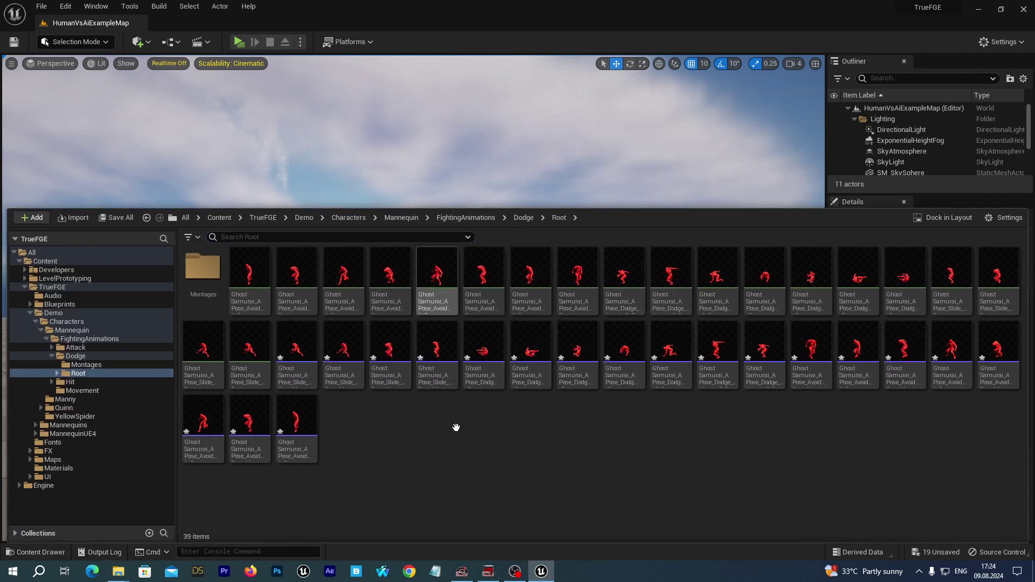
click(296, 350)
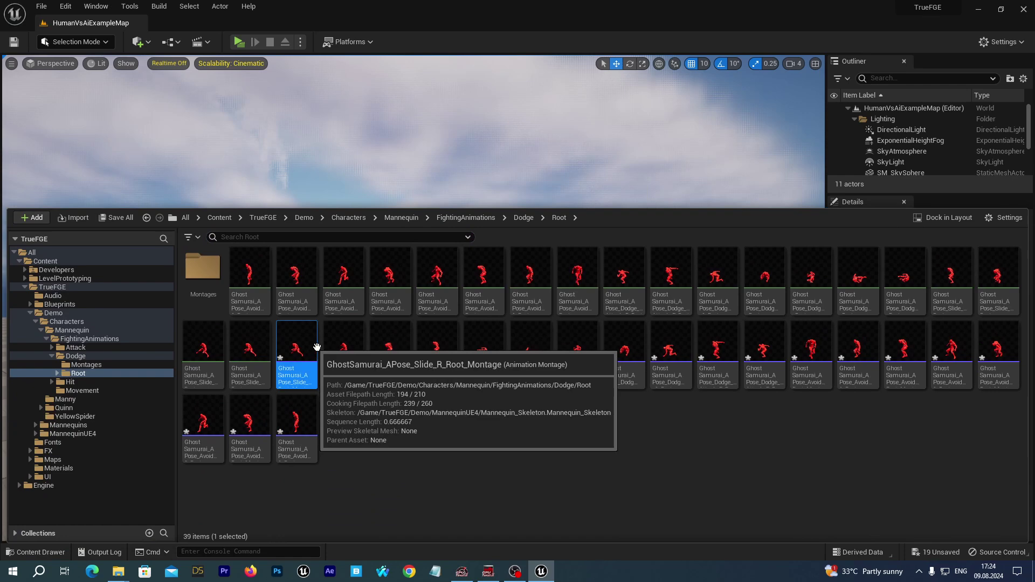
shift+click(297, 426)
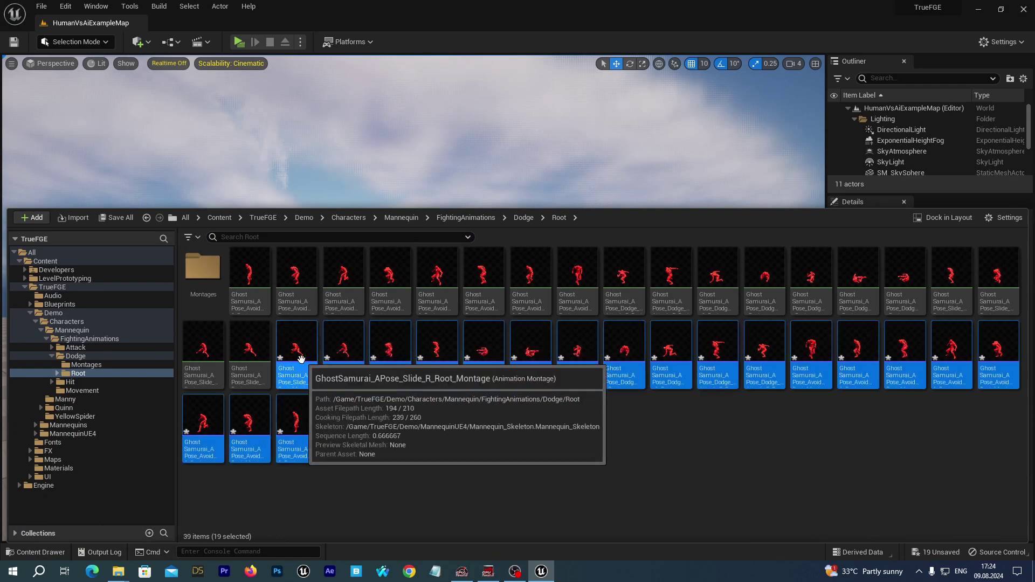
drag(300, 356, 200, 279)
click(216, 300)
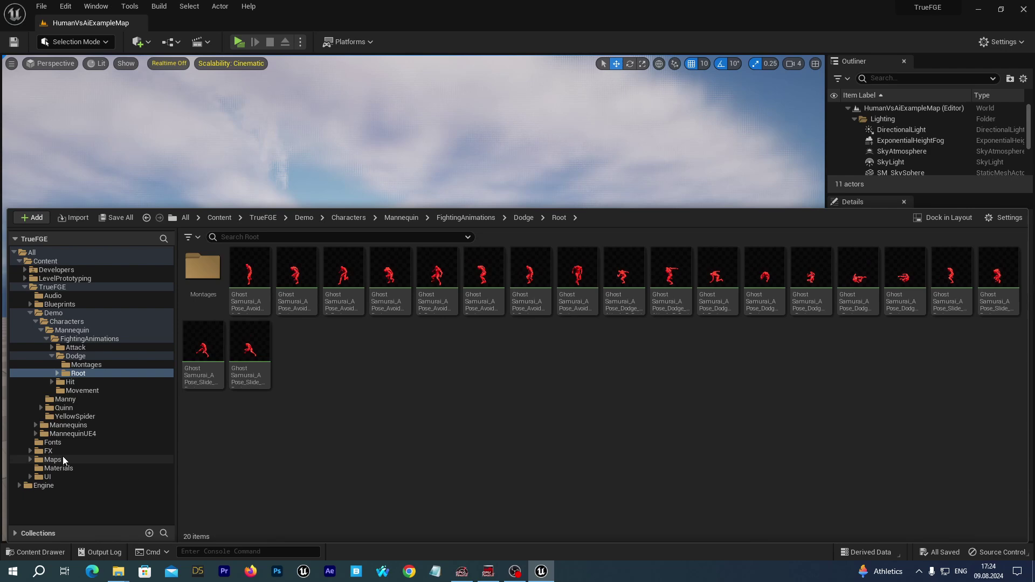
Step: Start Duplicate and Retarget on the 19 Dodge animations with the RTG_UE4Manny_UE5Manny retargeter
click(250, 272)
shift+click(250, 345)
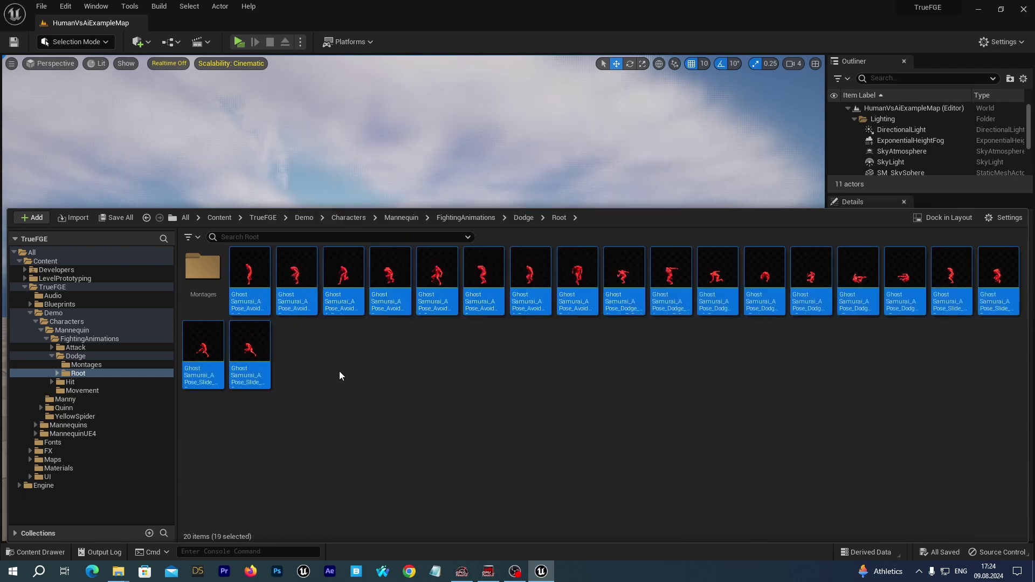
right_click(256, 353)
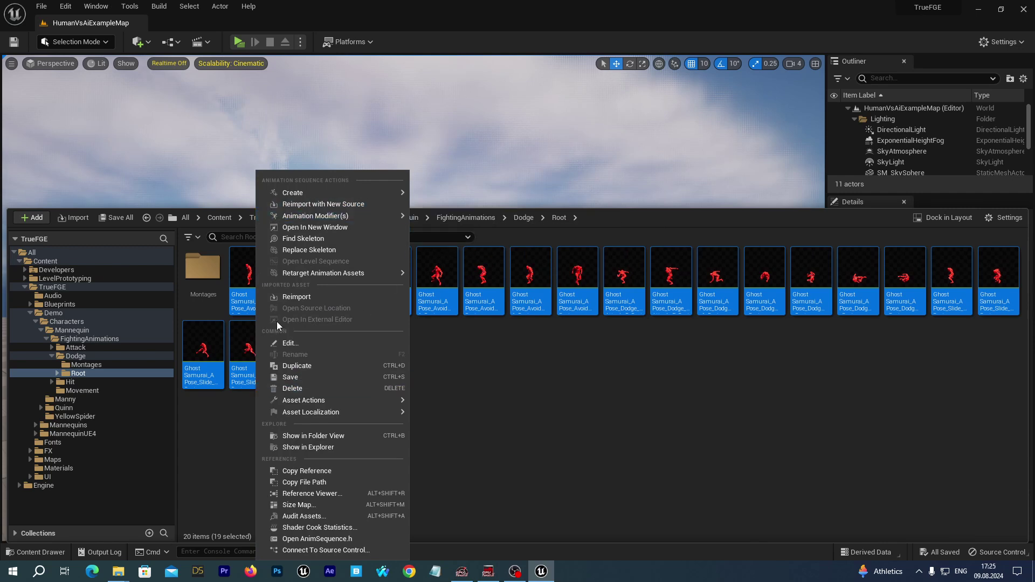
mouse_move(354, 276)
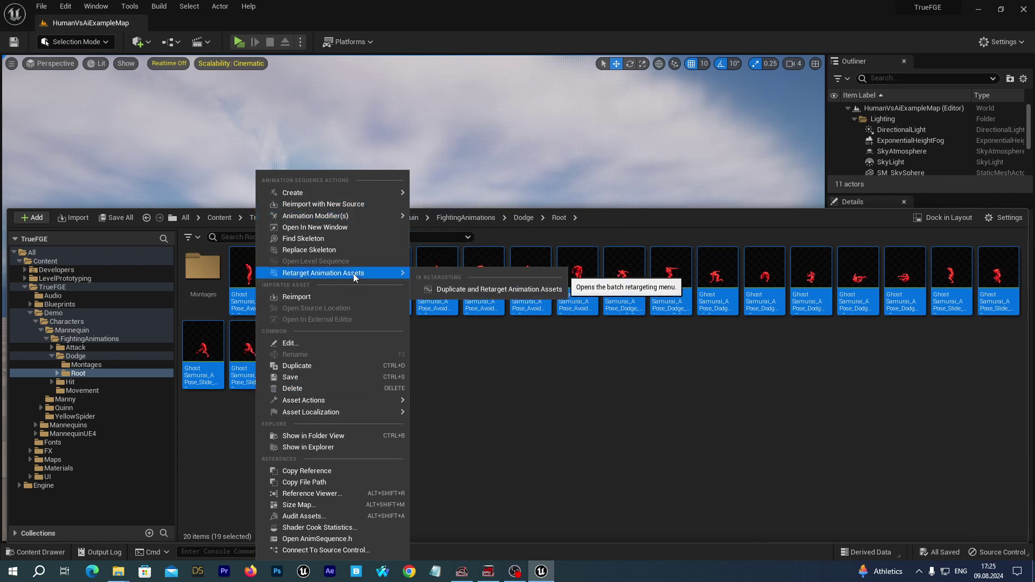
click(474, 289)
click(699, 208)
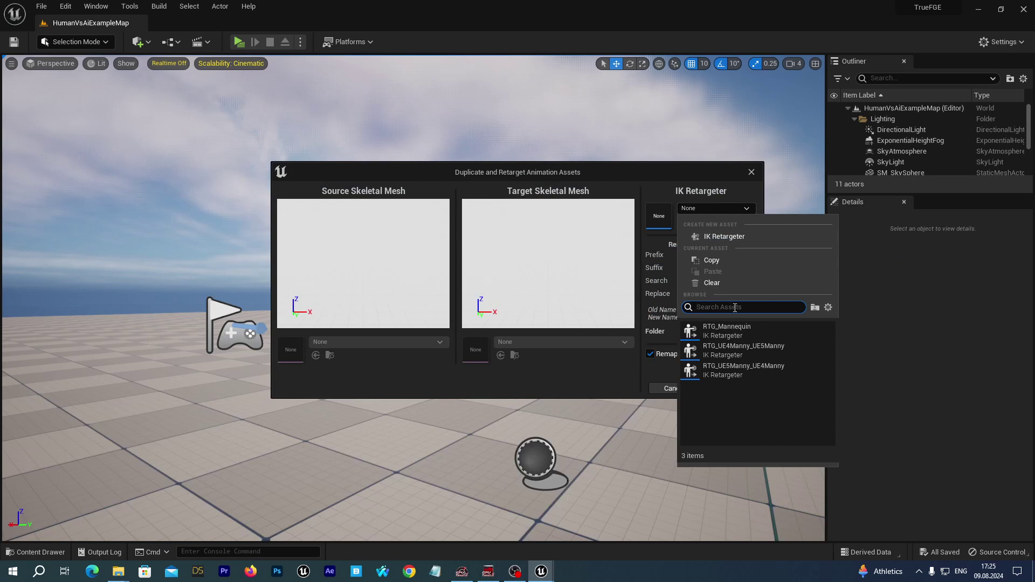
click(760, 351)
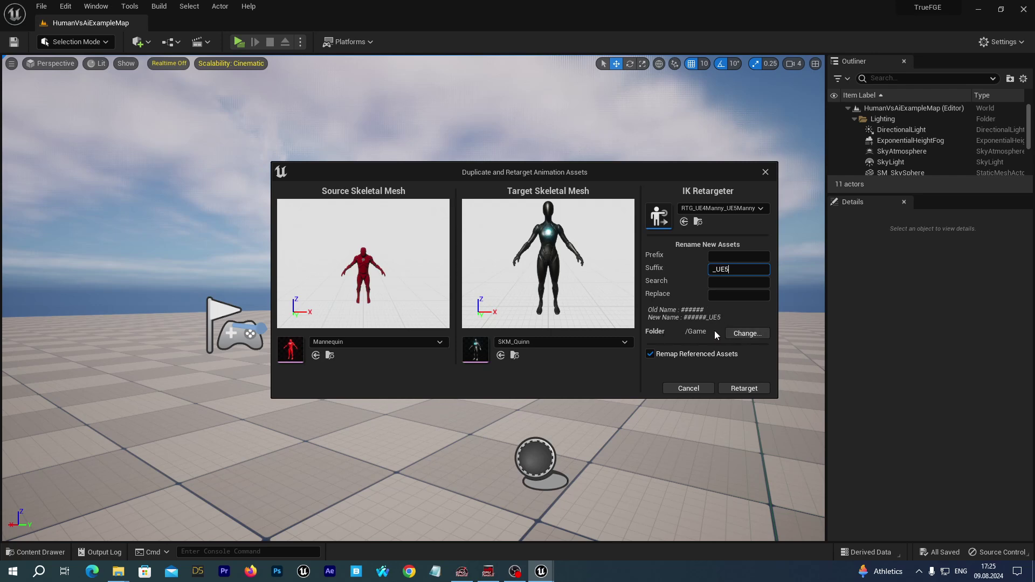
Step: Set the retarget output folder to TrueFGE/Demo/Characters/Quinn/FightingAnimations/DodgeRootMotion
click(742, 334)
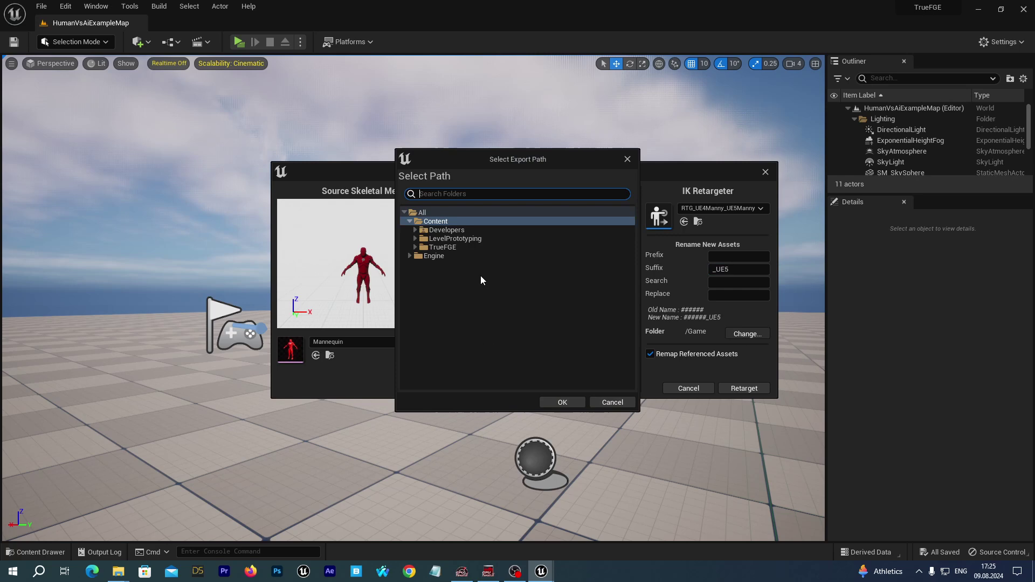
click(415, 247)
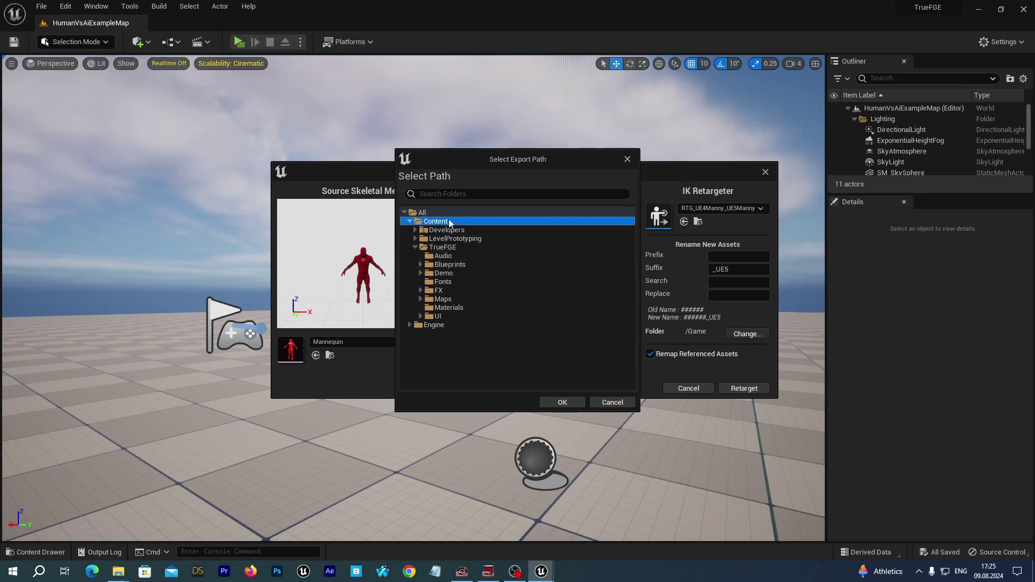
click(442, 247)
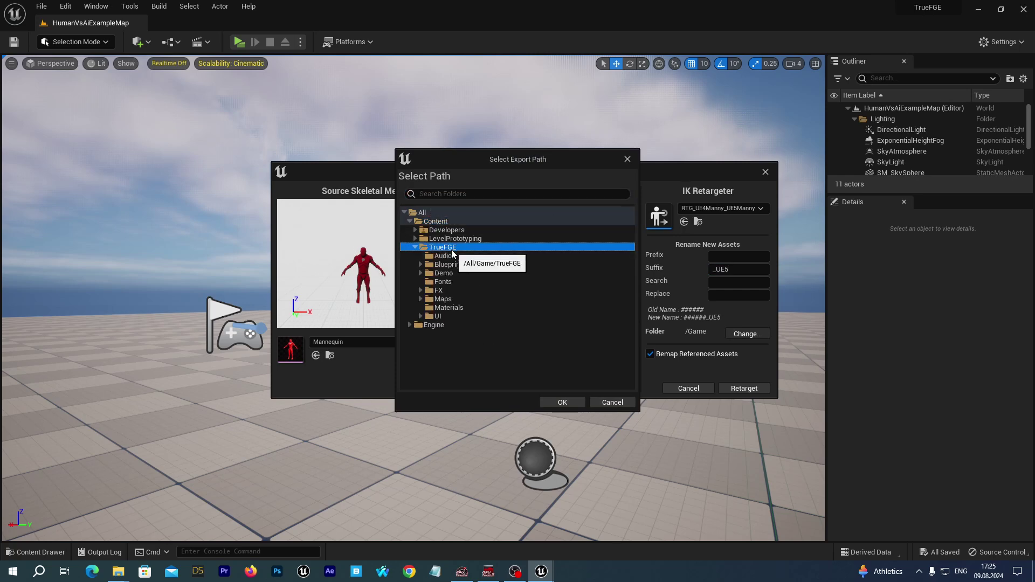
click(421, 273)
click(426, 282)
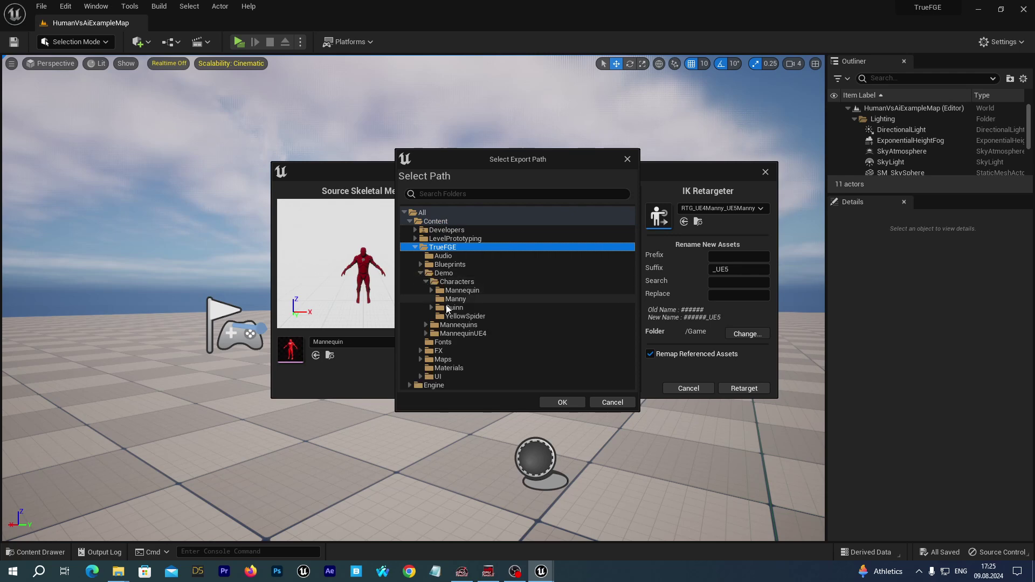
click(432, 307)
click(437, 316)
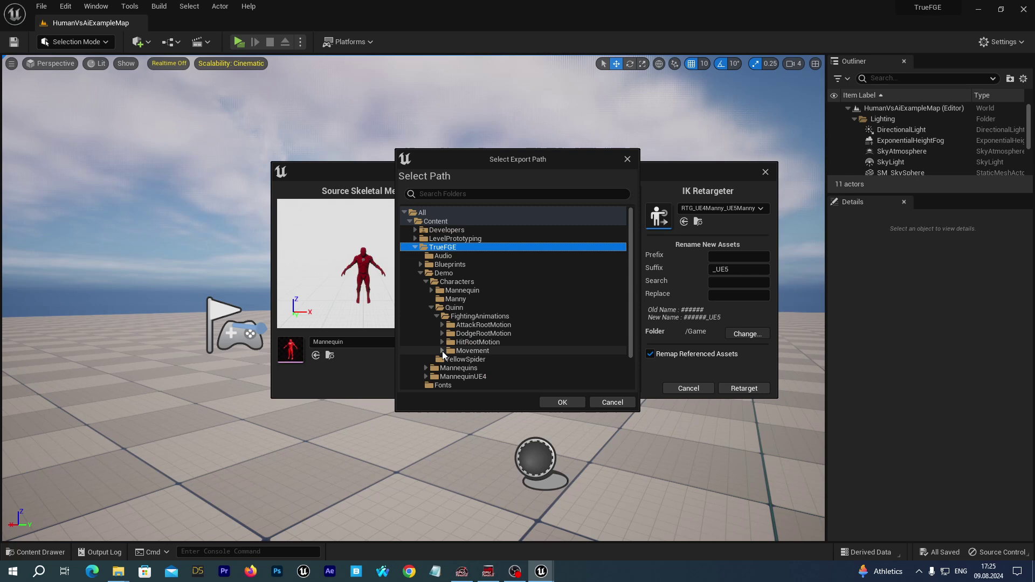
click(453, 334)
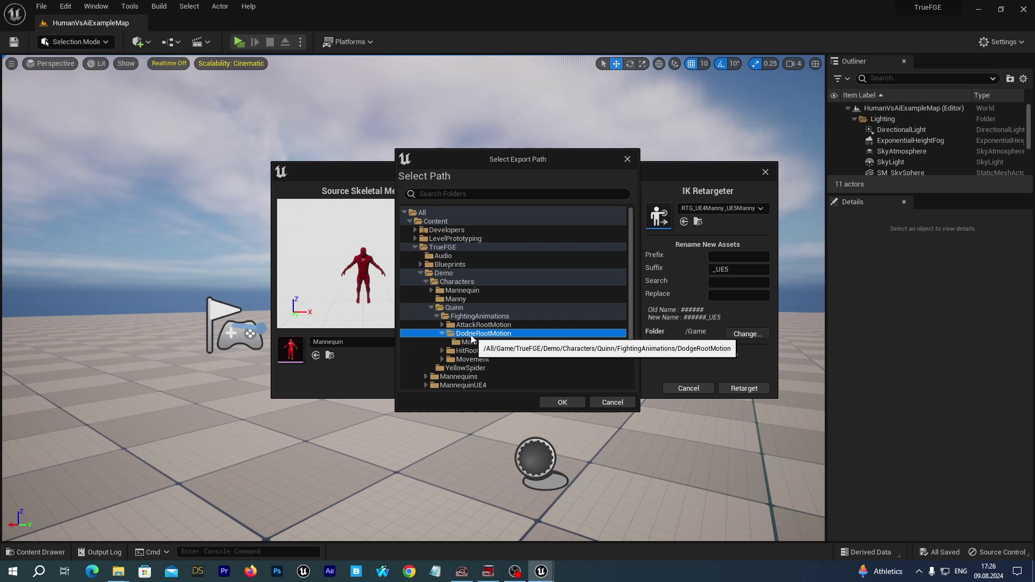
click(562, 402)
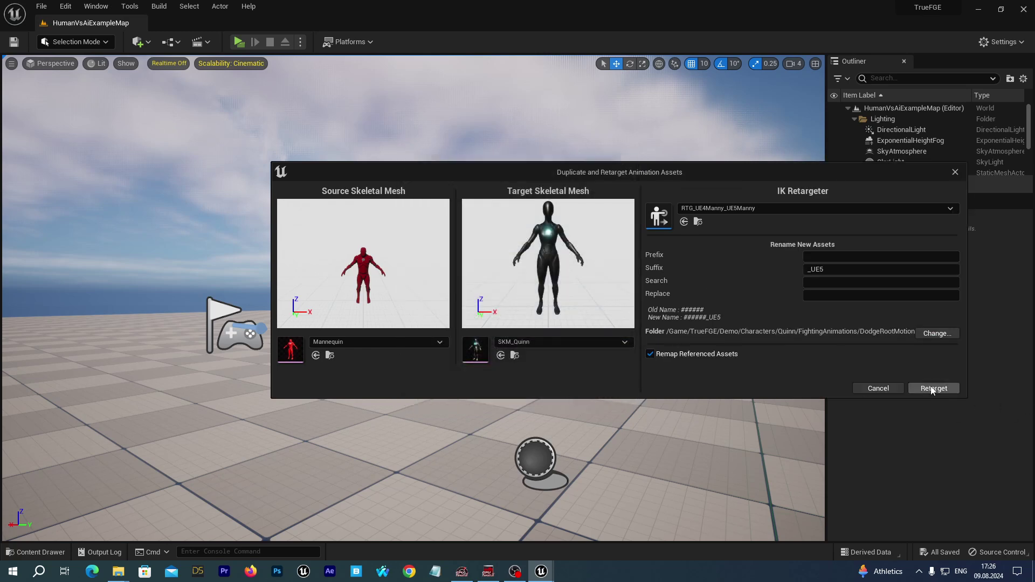
Step: Retarget the 19 Ghost Samurai animations to Quinn and review them in the Property Matrix
click(933, 388)
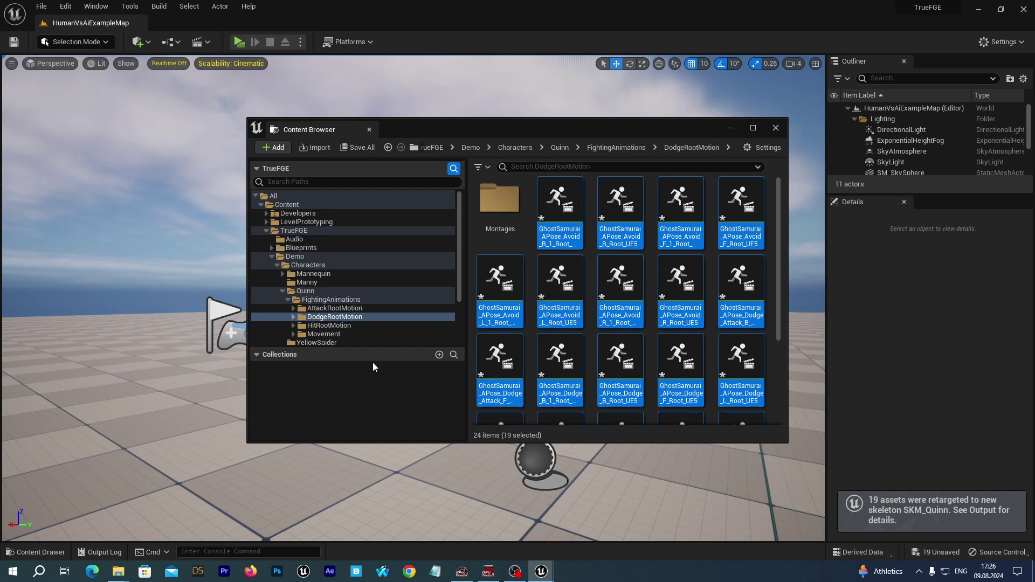
click(753, 128)
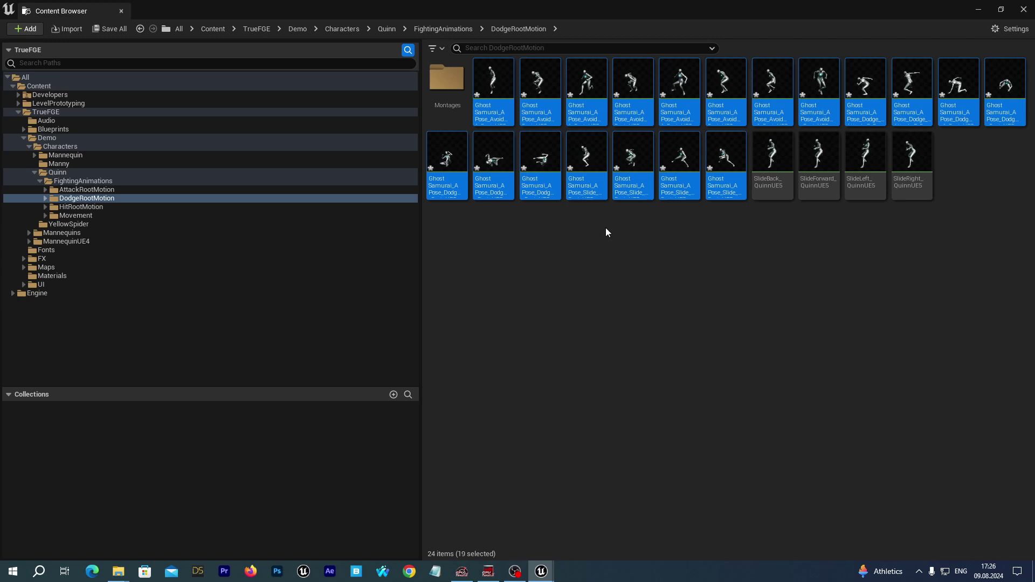
right_click(589, 167)
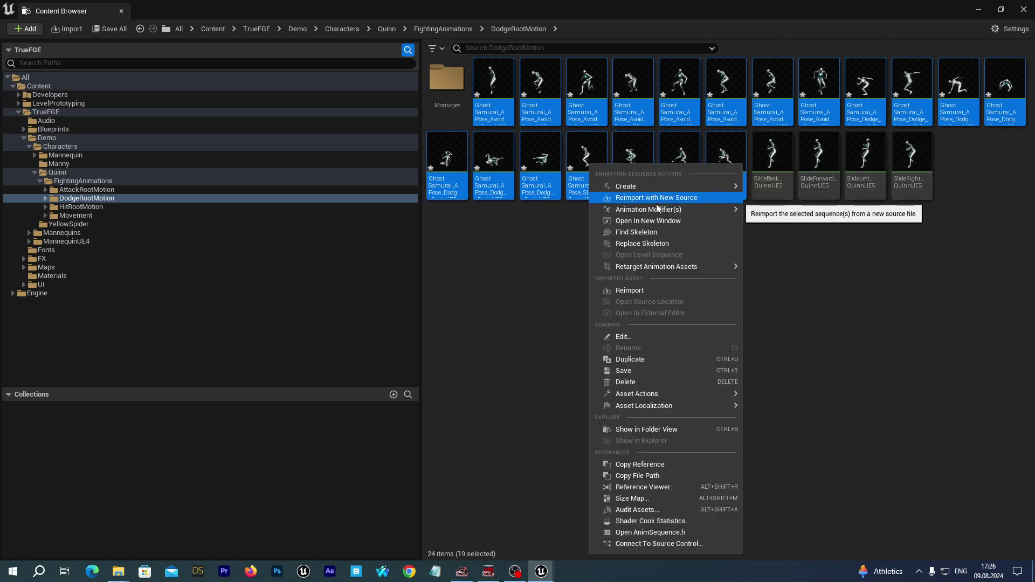
mouse_move(641, 267)
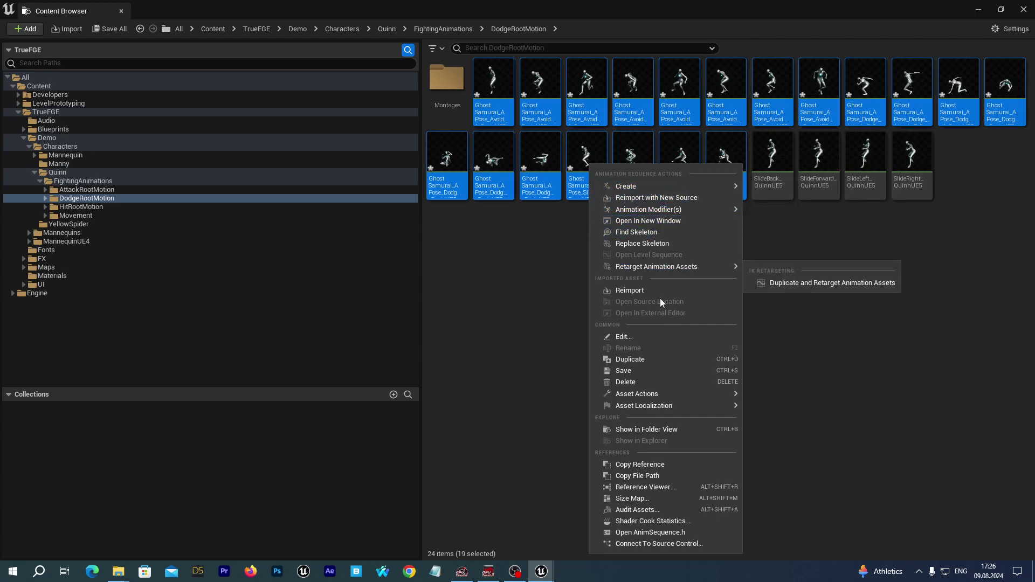
mouse_move(684, 393)
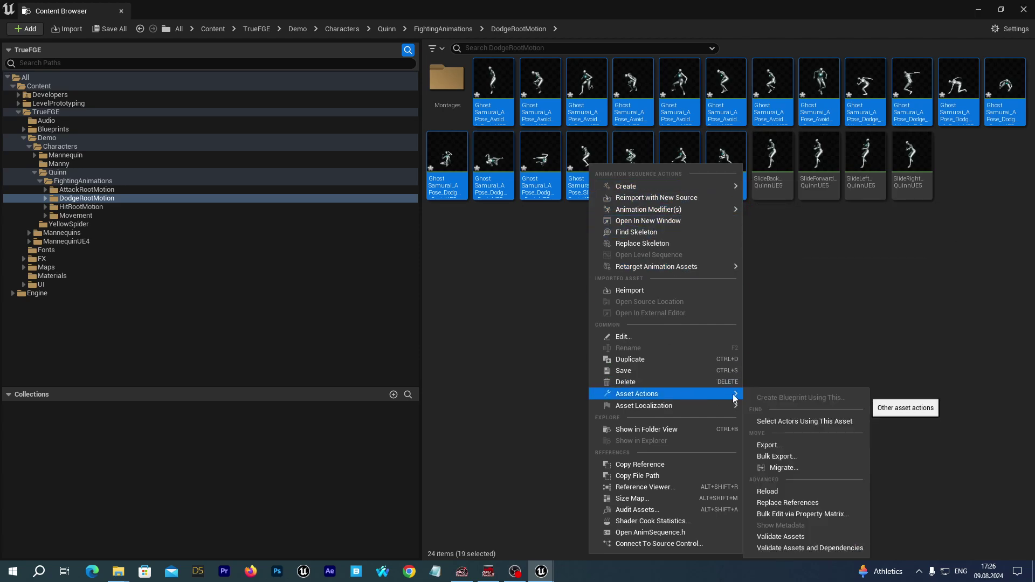
click(791, 514)
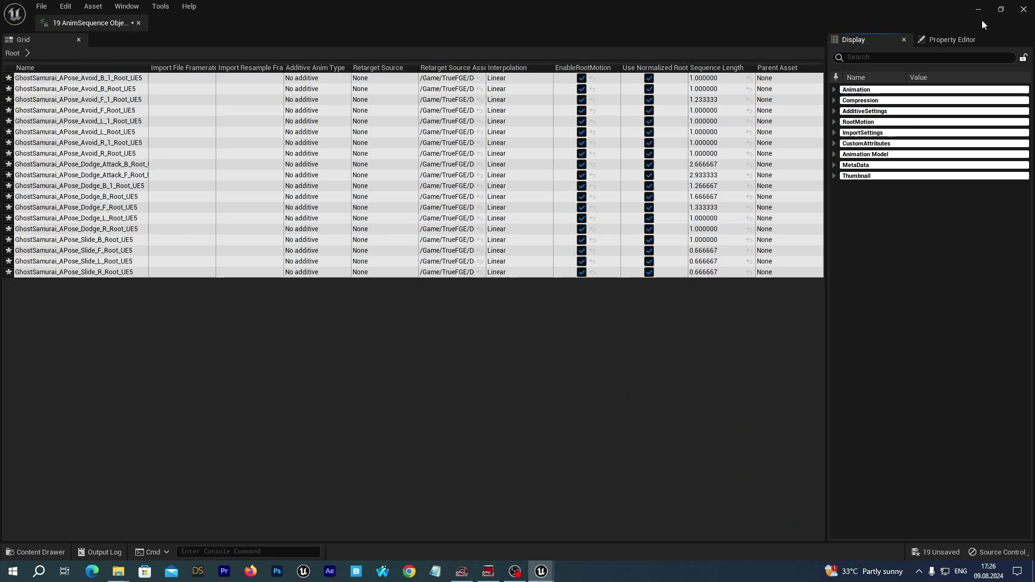
click(1024, 10)
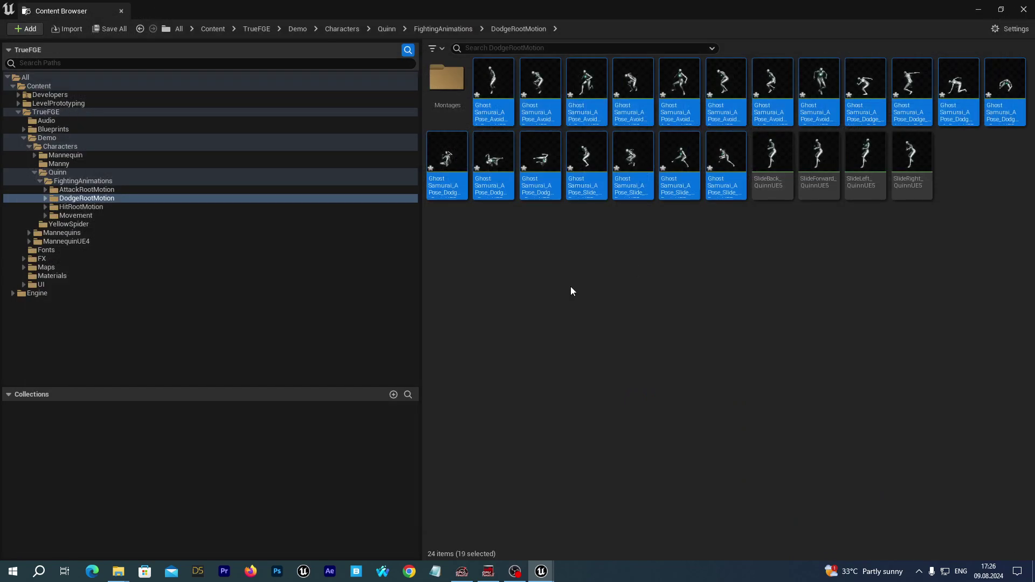
Step: Create an AnimMontage from each of the 19 selected retargeted animations
right_click(588, 100)
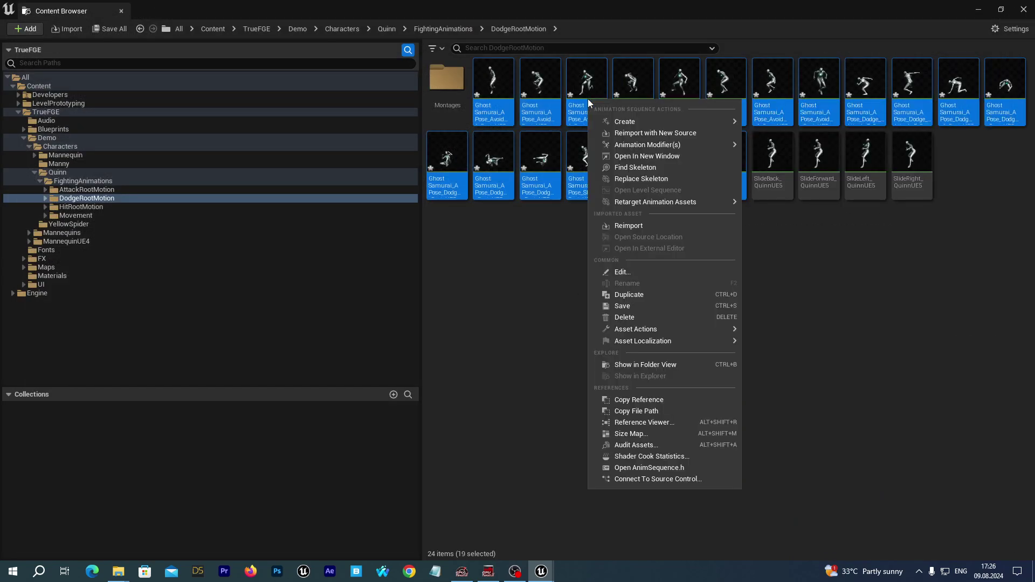
mouse_move(640, 122)
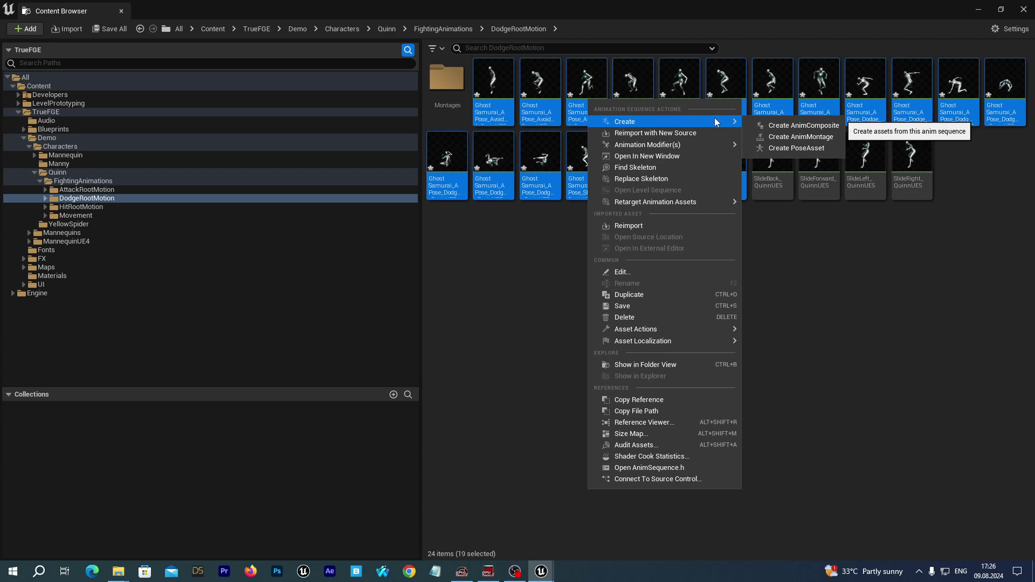
click(780, 136)
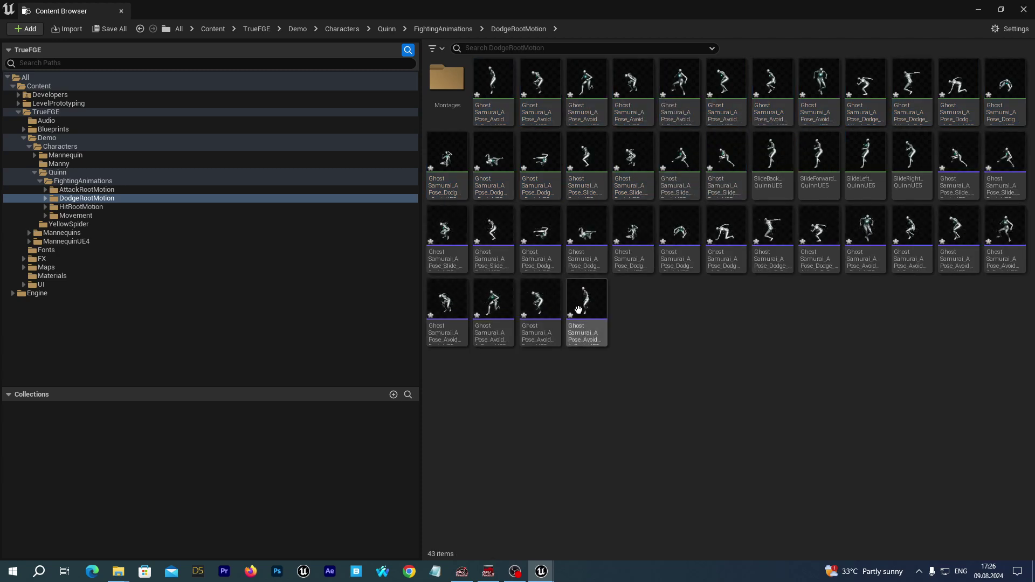
Step: Move the 19 new _UE5 montages into the Montages folder and start Save All
click(958, 162)
shift+click(583, 299)
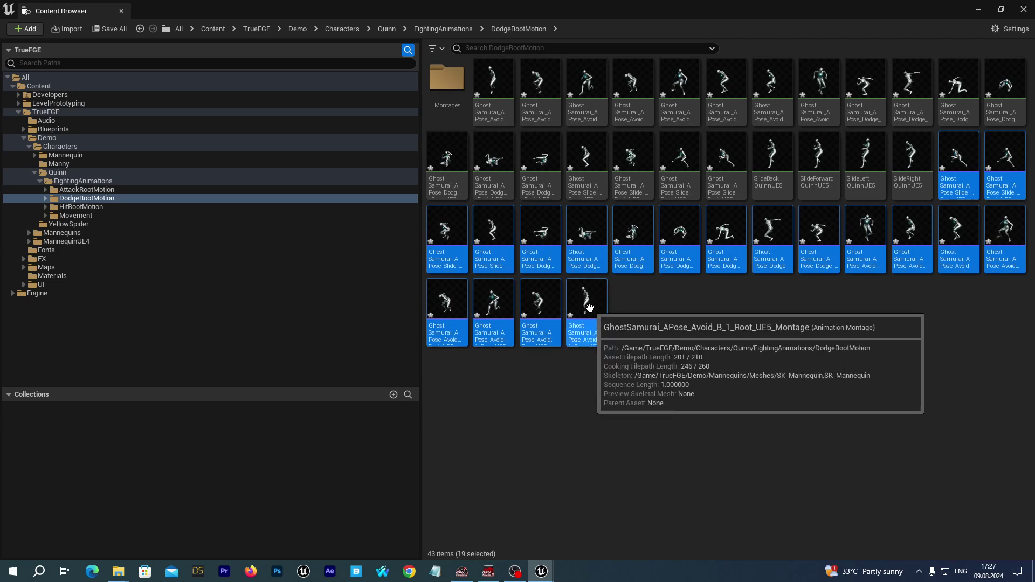
drag(589, 308, 445, 89)
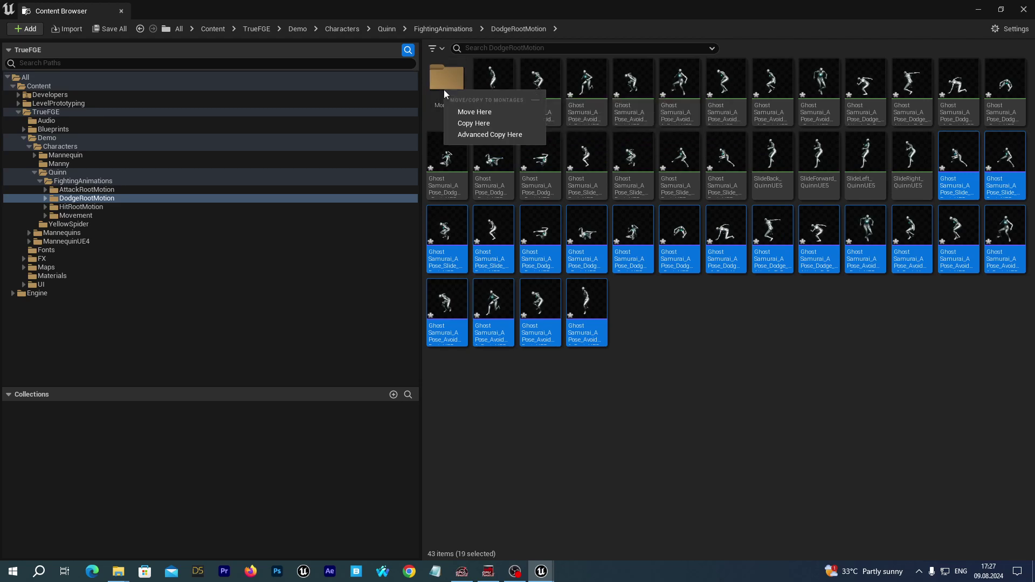
click(473, 110)
click(110, 29)
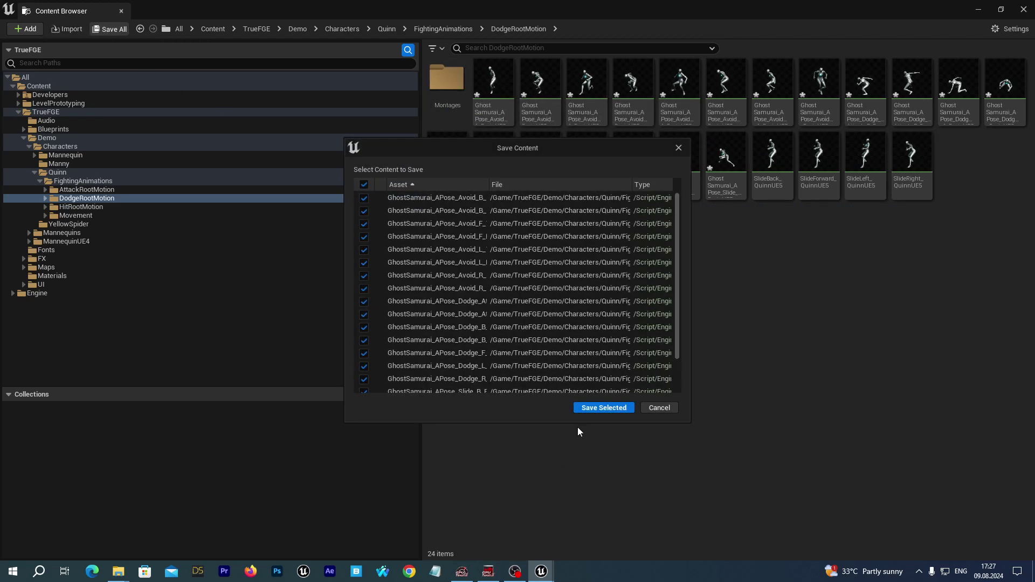
Step: Save all listed assets and open BP_TrueFGE_BaseCharacter from TrueFGE/Blueprints
click(602, 408)
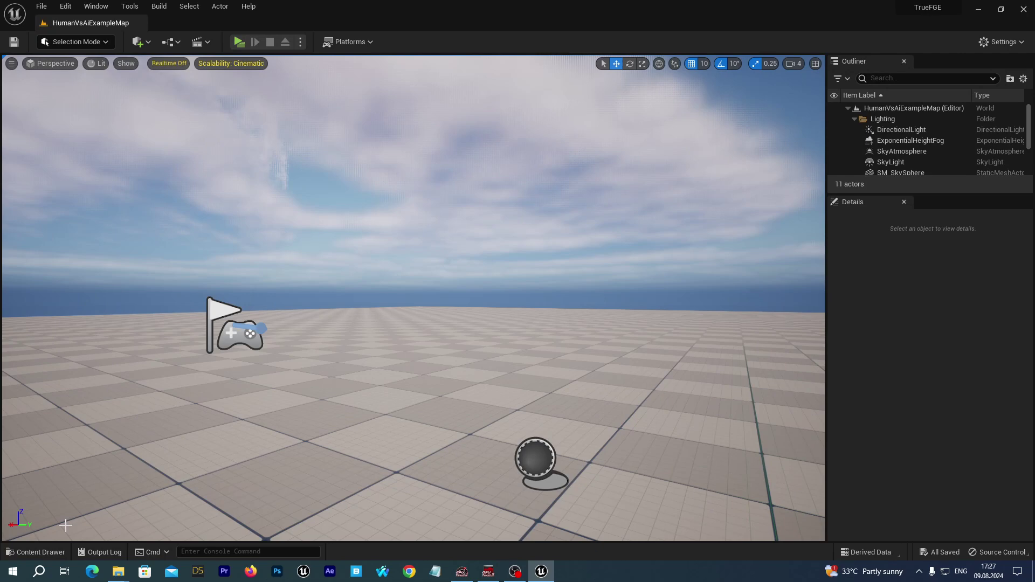
click(25, 550)
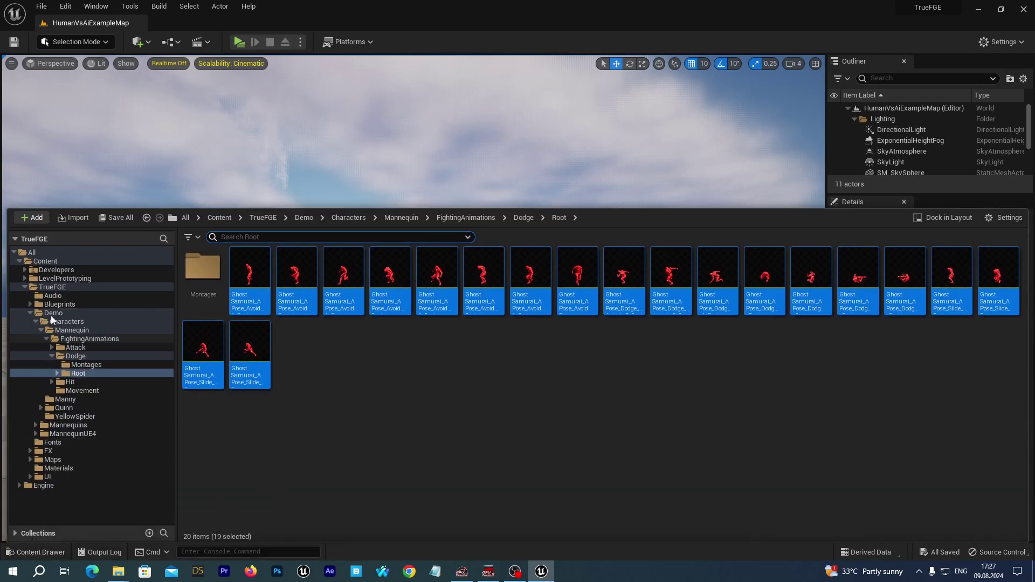
click(30, 312)
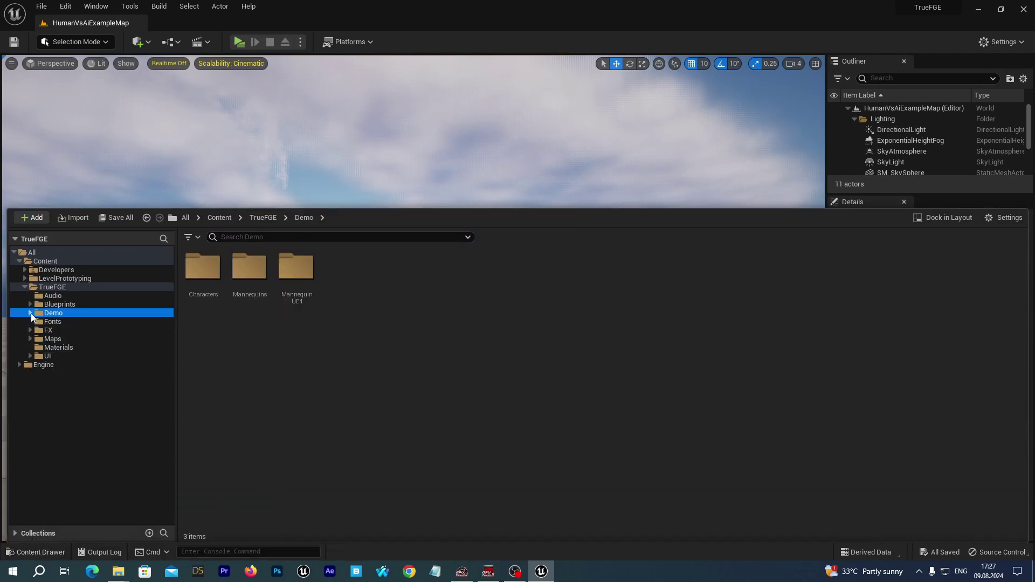
click(63, 286)
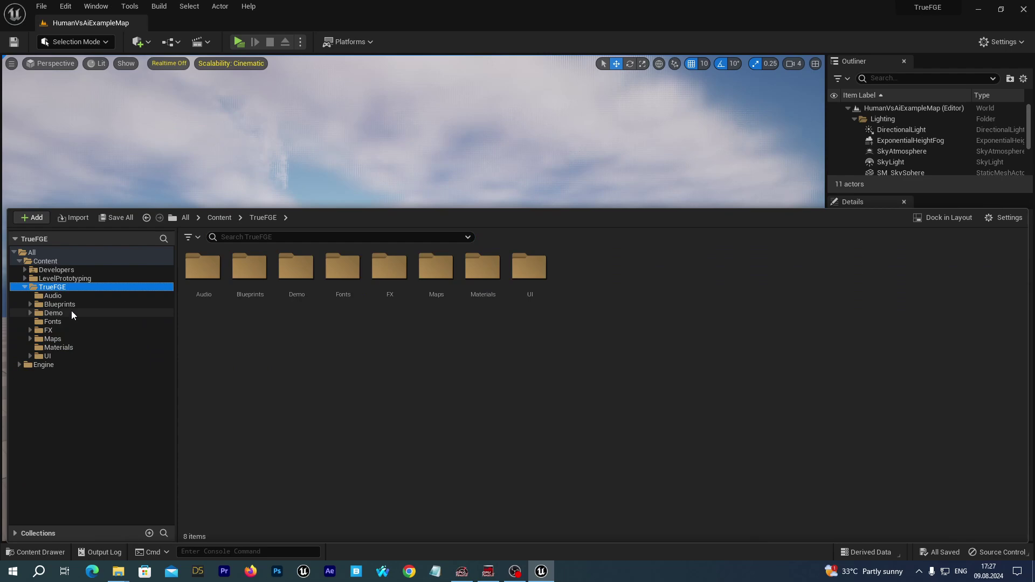
click(56, 305)
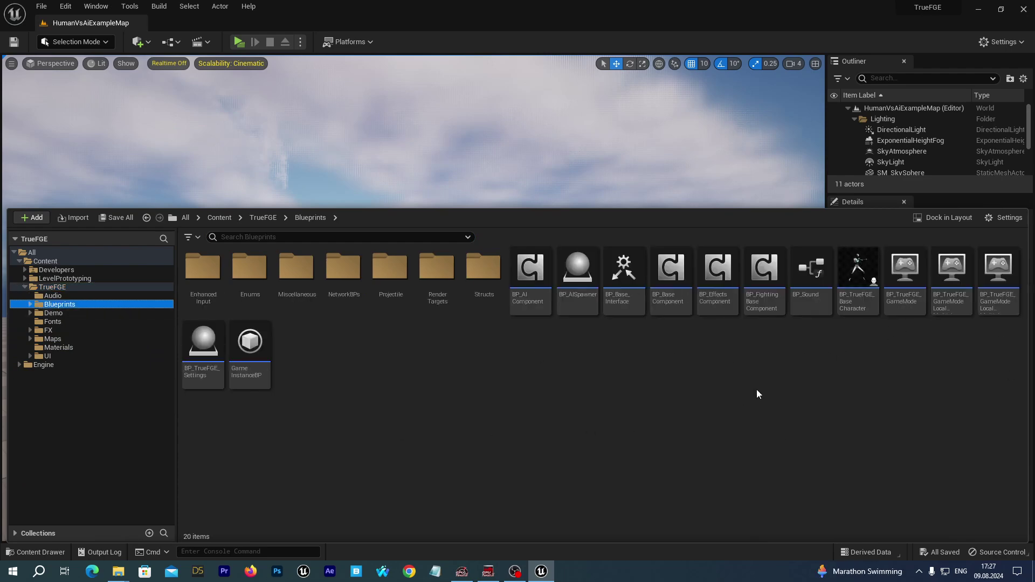
double_click(857, 292)
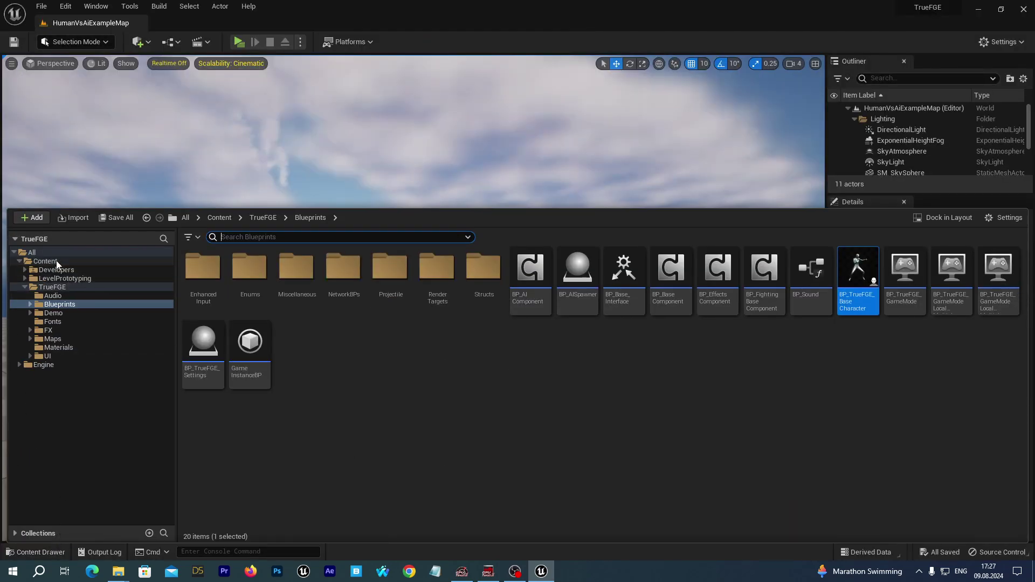
Step: Return to TrueFGE/Blueprints and reopen BP_TrueFGE_BaseCharacter for editing
click(57, 262)
click(54, 287)
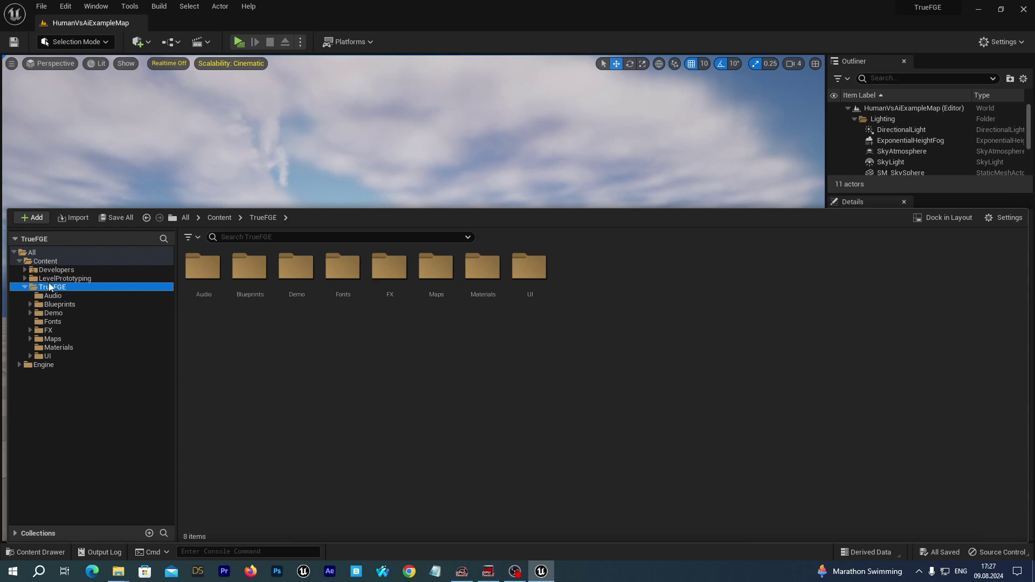
click(57, 304)
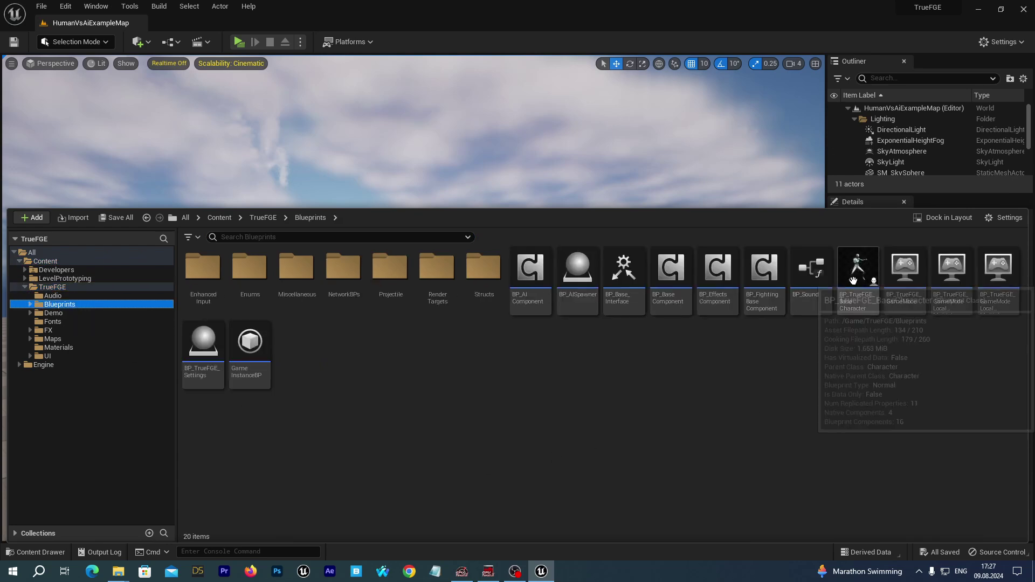
mouse_move(860, 280)
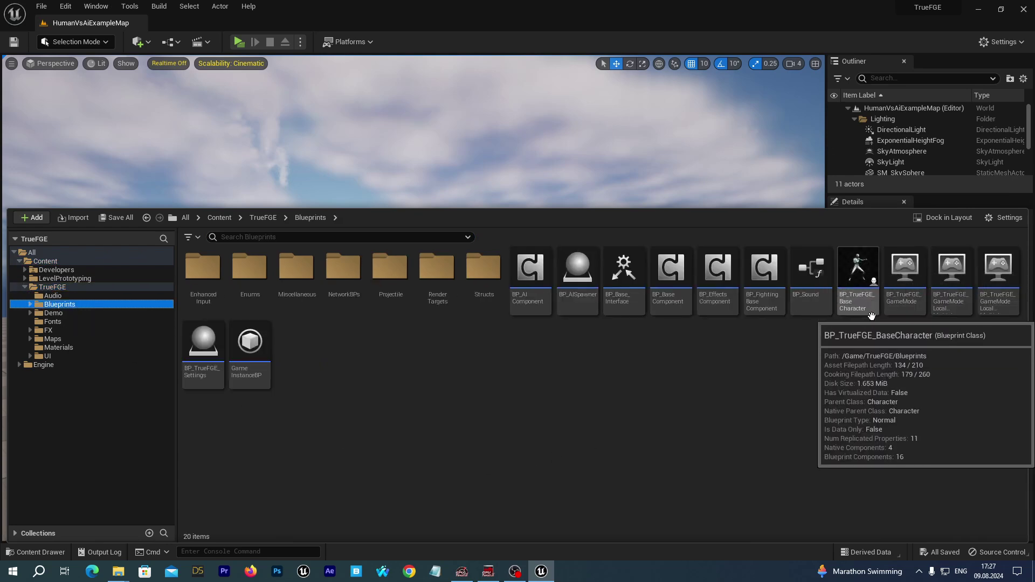
click(857, 313)
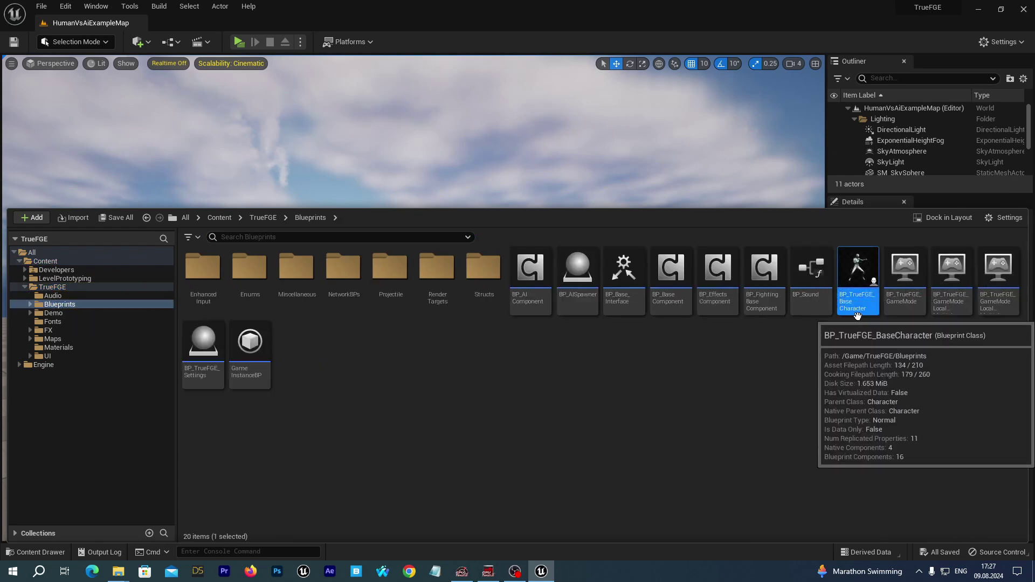
double_click(855, 270)
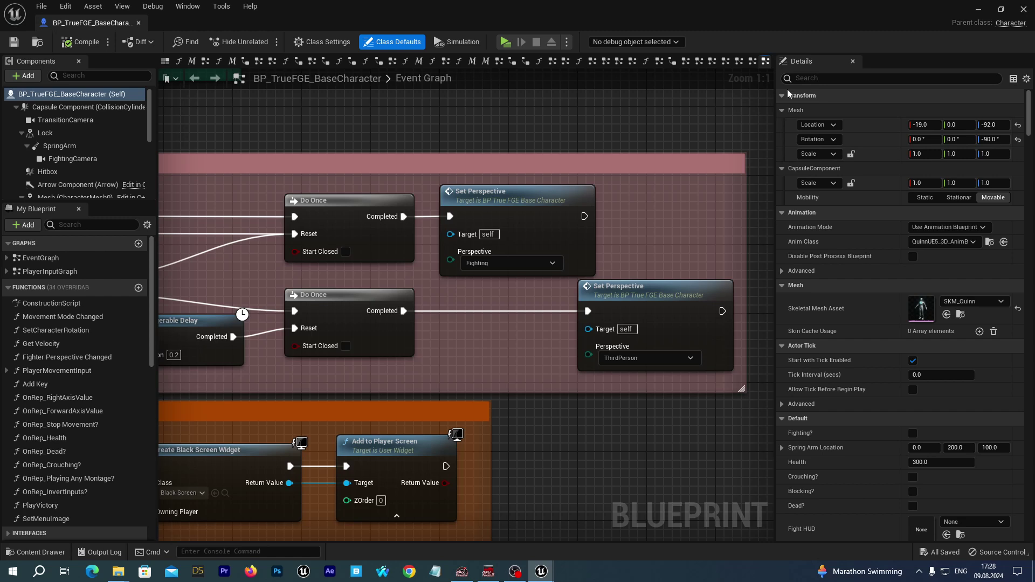
Step: Filter BP_TrueFGE_BaseCharacter's class defaults with 'Dodge' to show the four dodge montage properties
click(803, 79)
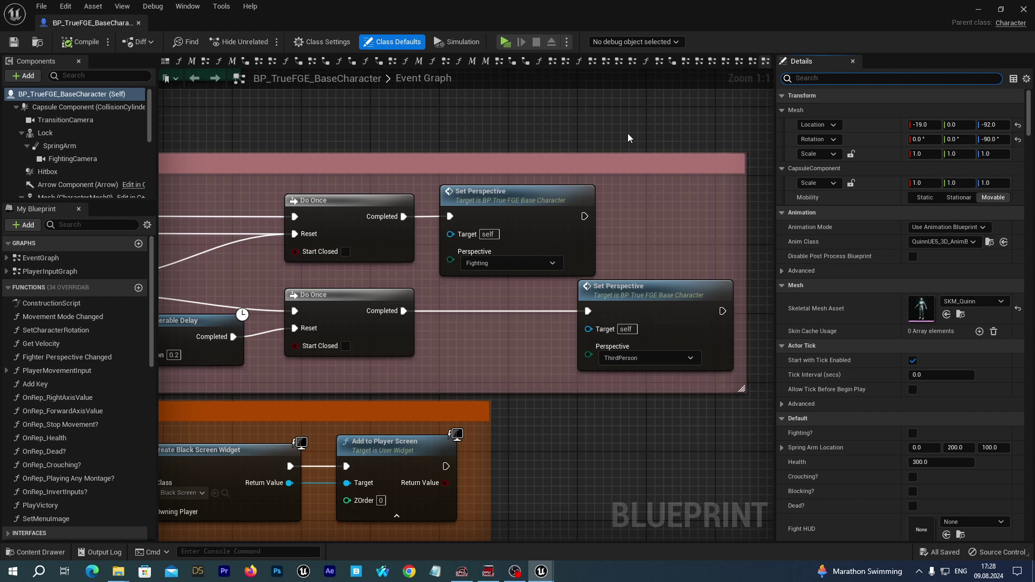
click(52, 96)
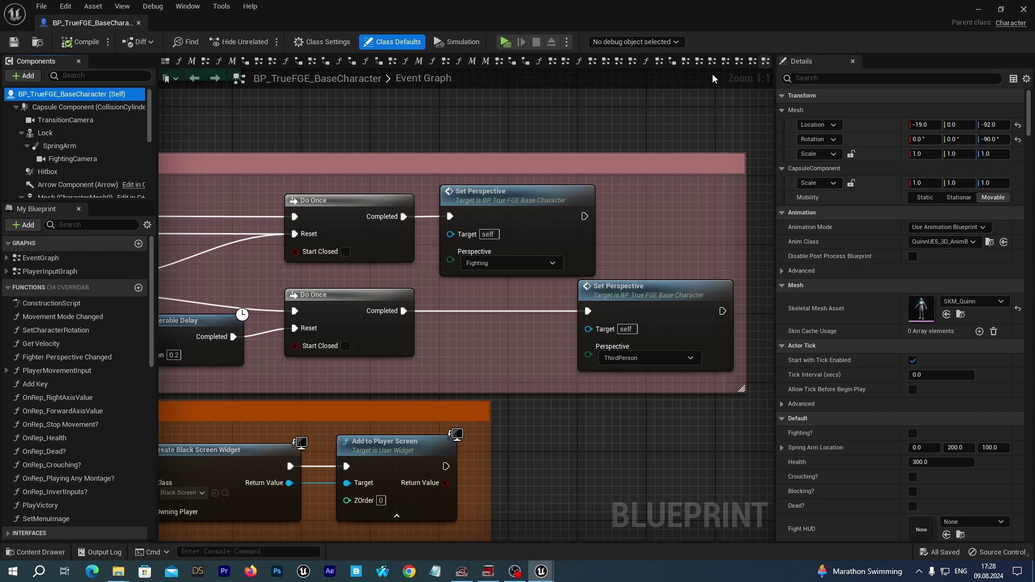
click(821, 79)
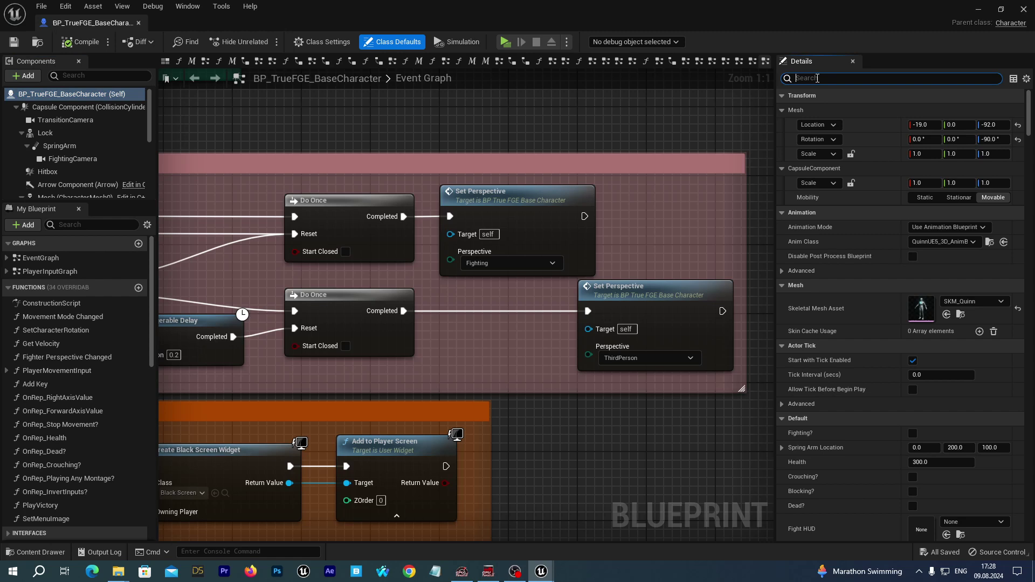
text(Dodge)
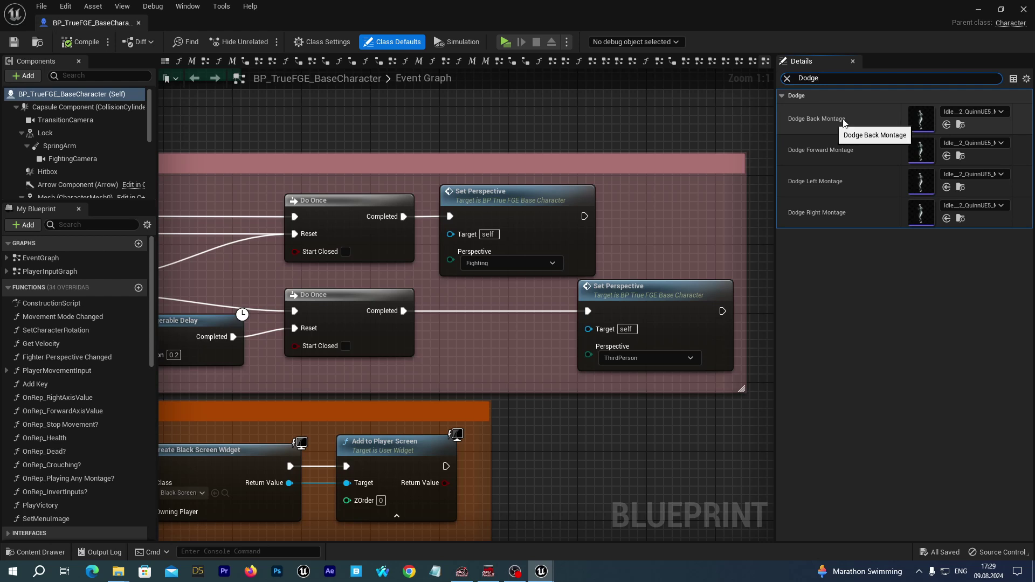
Step: Set Dodge Back Montage to the Ghost Samurai back dodge _UE5 montage
click(973, 111)
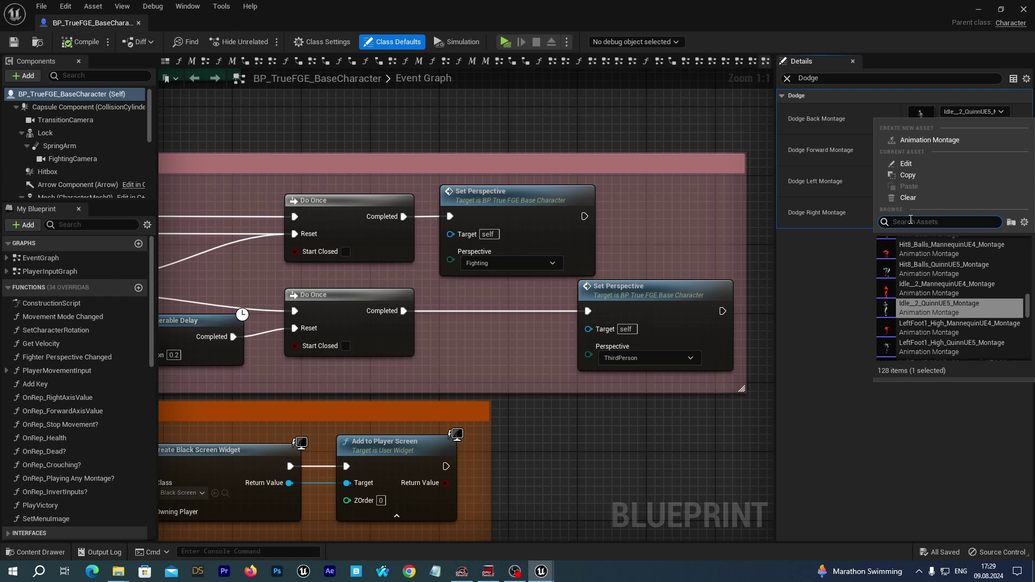
text(ue5)
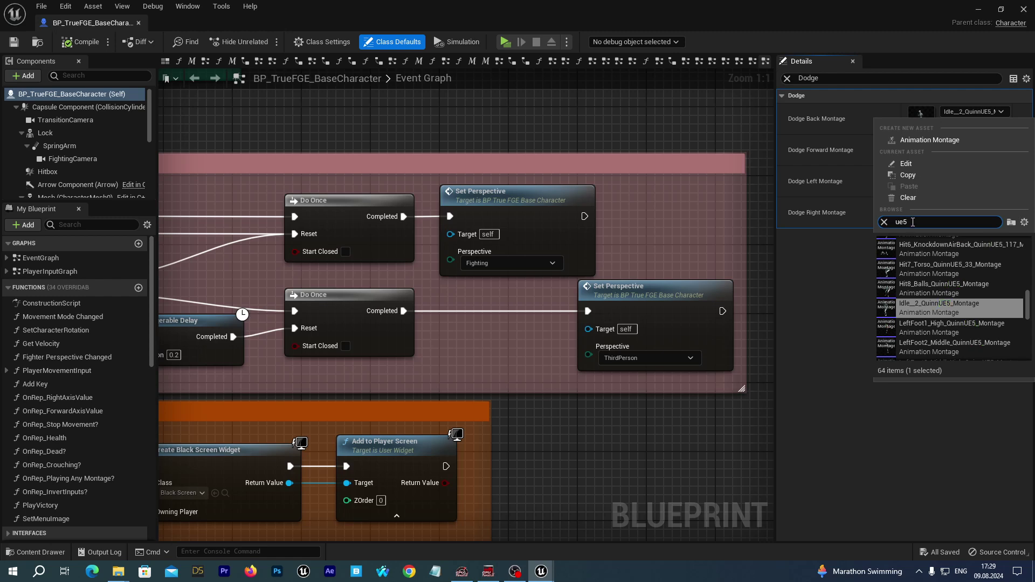
drag(1027, 303, 1029, 248)
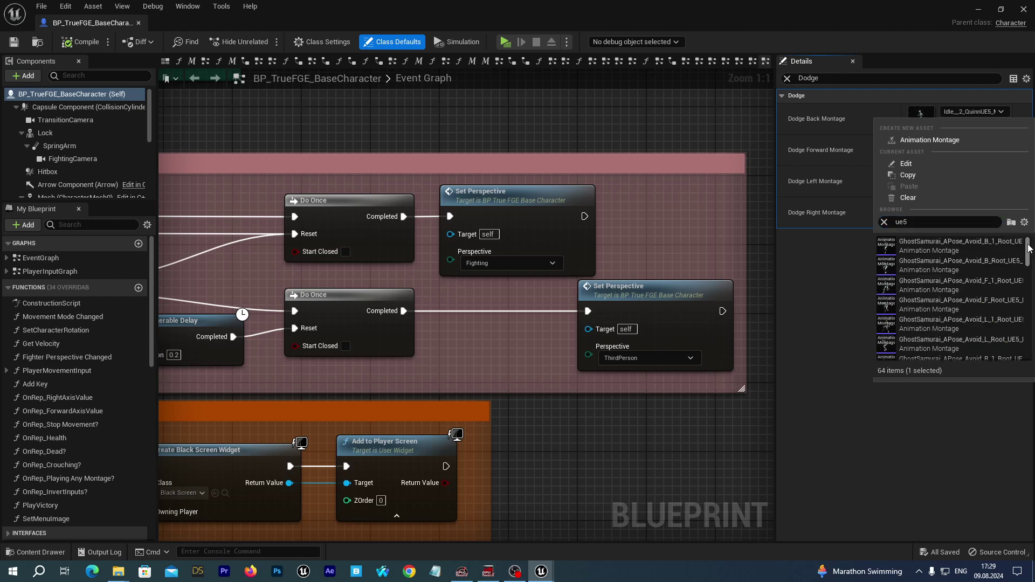
scroll(965, 290, down, 2)
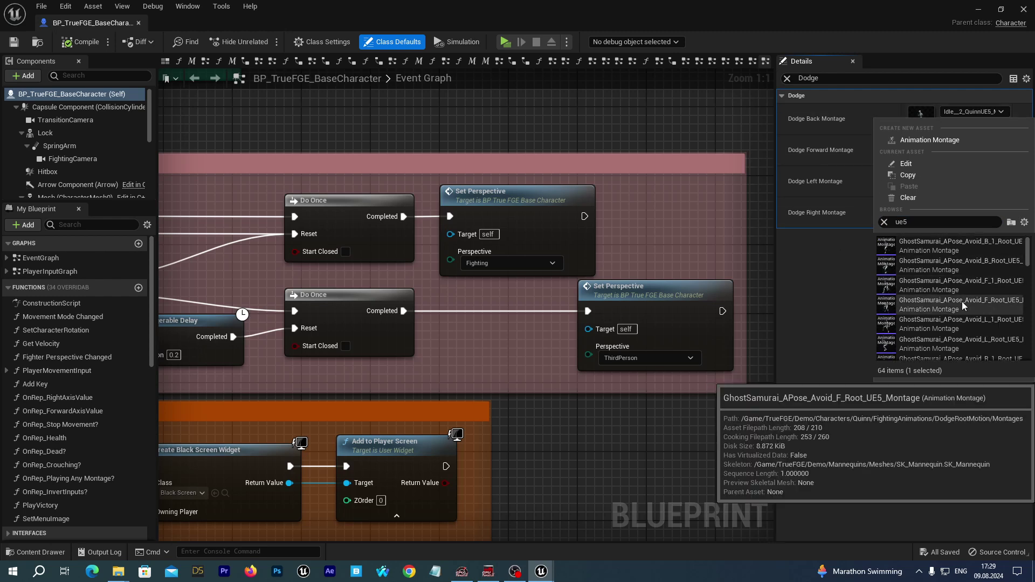
scroll(961, 302, down, 2)
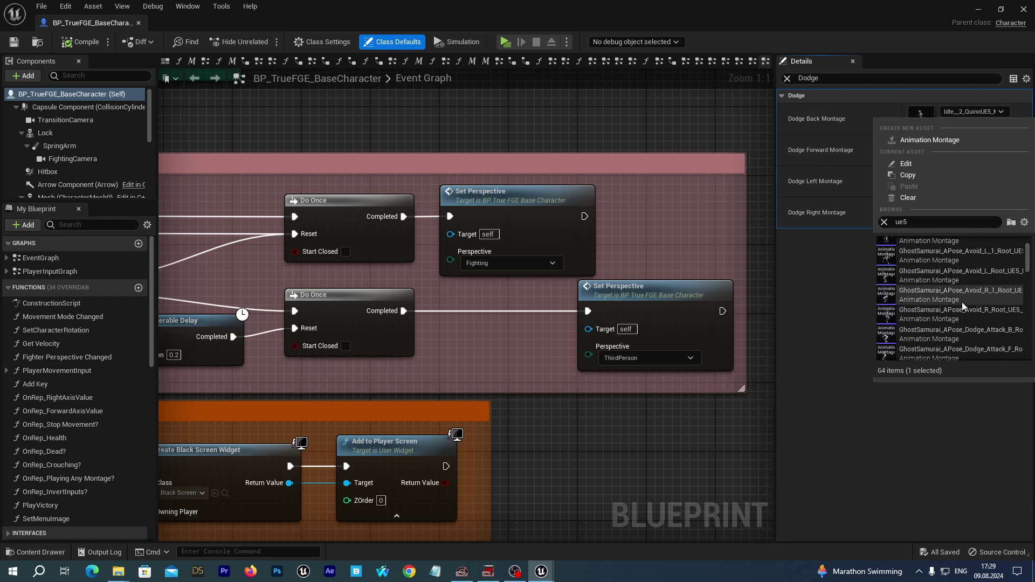
scroll(962, 302, down, 2)
scroll(962, 302, down, 2)
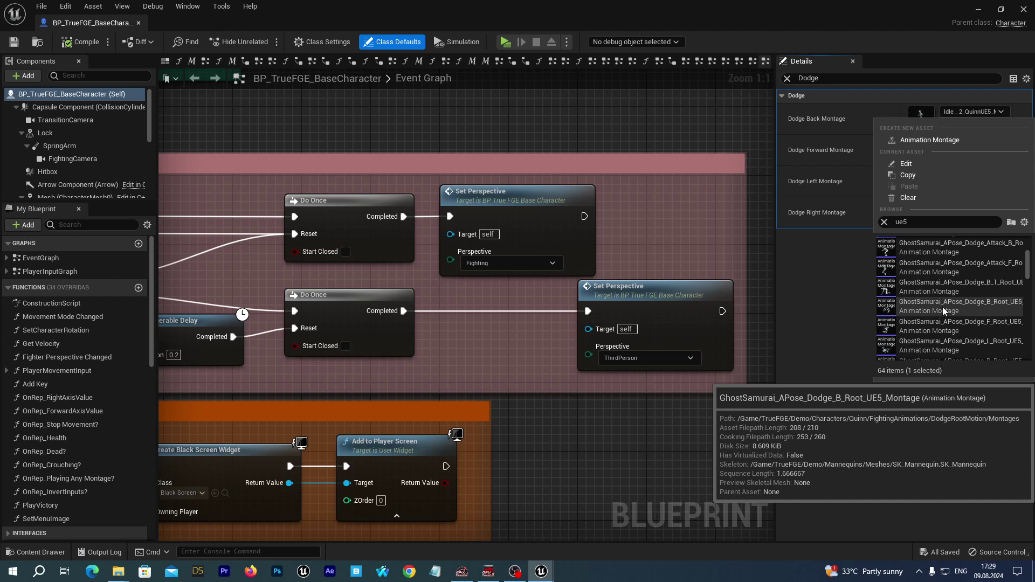
click(989, 304)
Step: Set Dodge Forward Montage to a Ghost Samurai _UE5 dodge montage
click(972, 142)
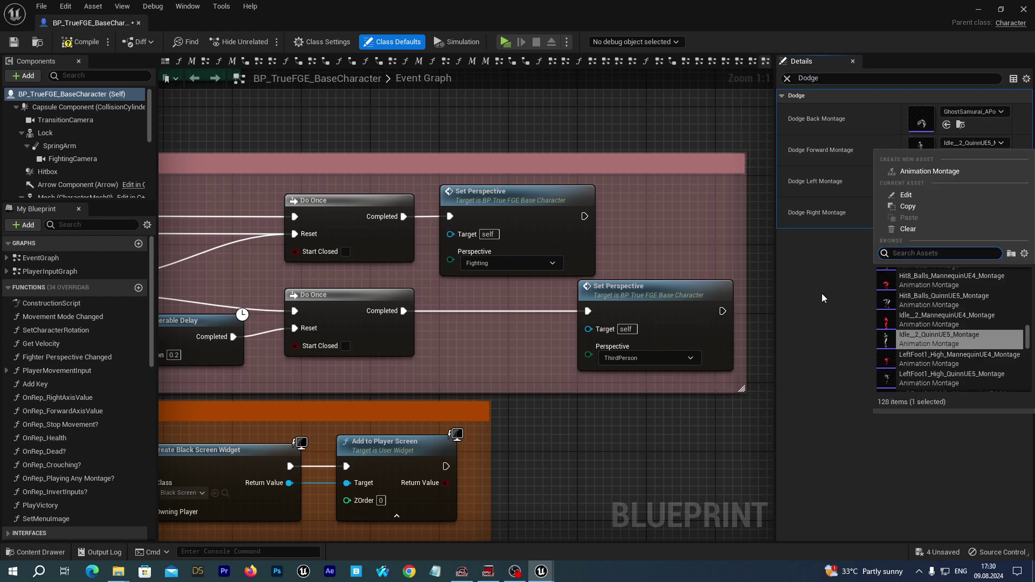
click(822, 298)
click(972, 143)
scroll(978, 366, up, 1)
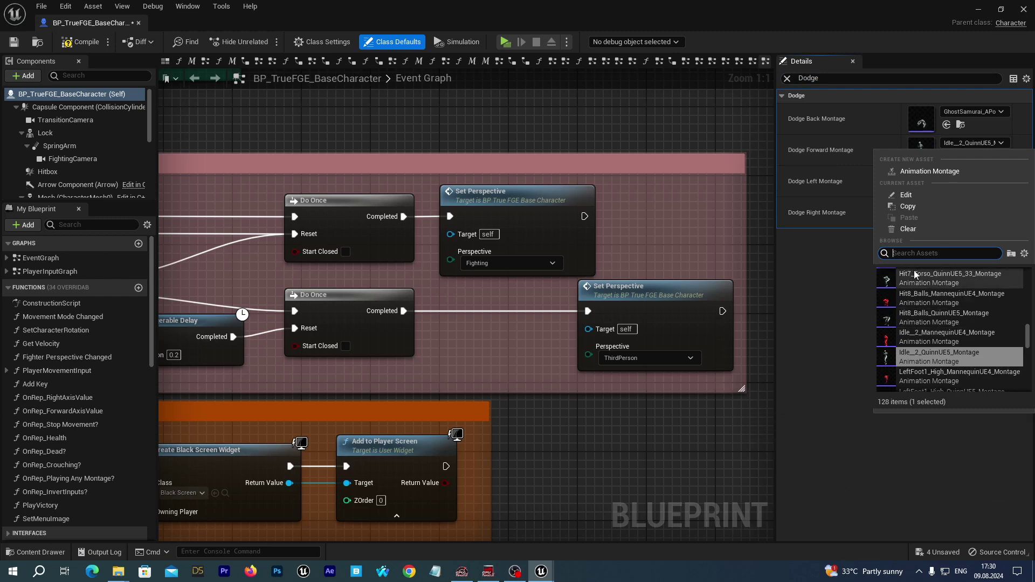
text(ue5 dodge)
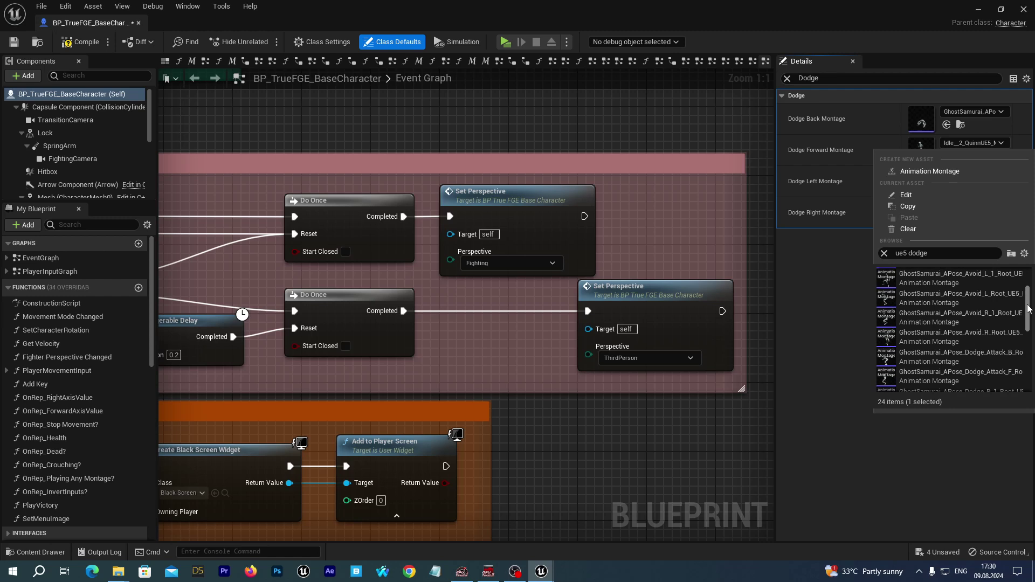
scroll(1024, 318, down, 2)
scroll(1020, 331, down, 1)
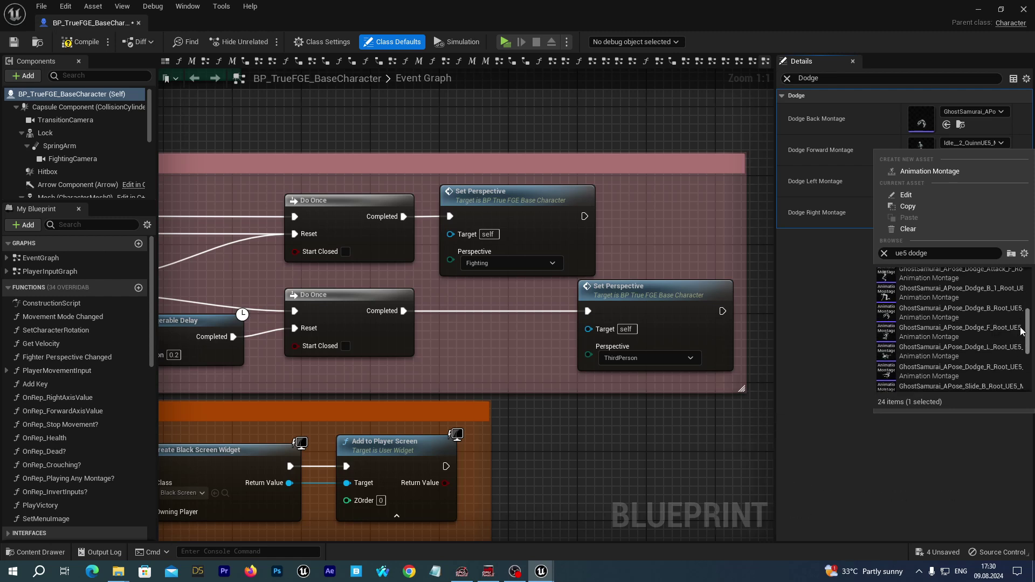
scroll(997, 350, up, 2)
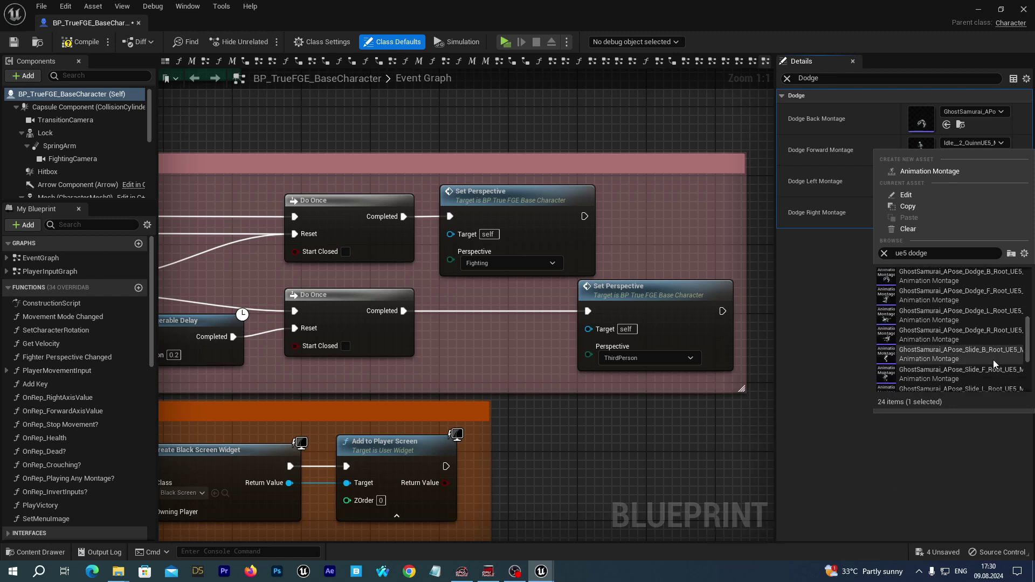
click(967, 373)
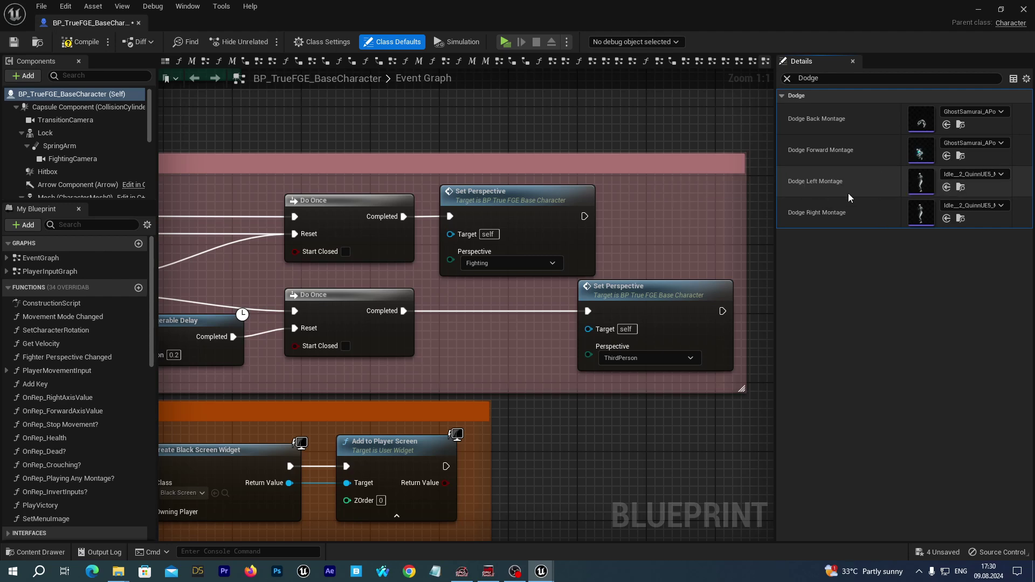
Step: Assign GhostSamurai_APose_Dodge_L_Root_UE5_Montage to Dodge Left and GhostSamurai_APose_Dodge_R_Root_UE5_Montage to Dodge Right
click(959, 176)
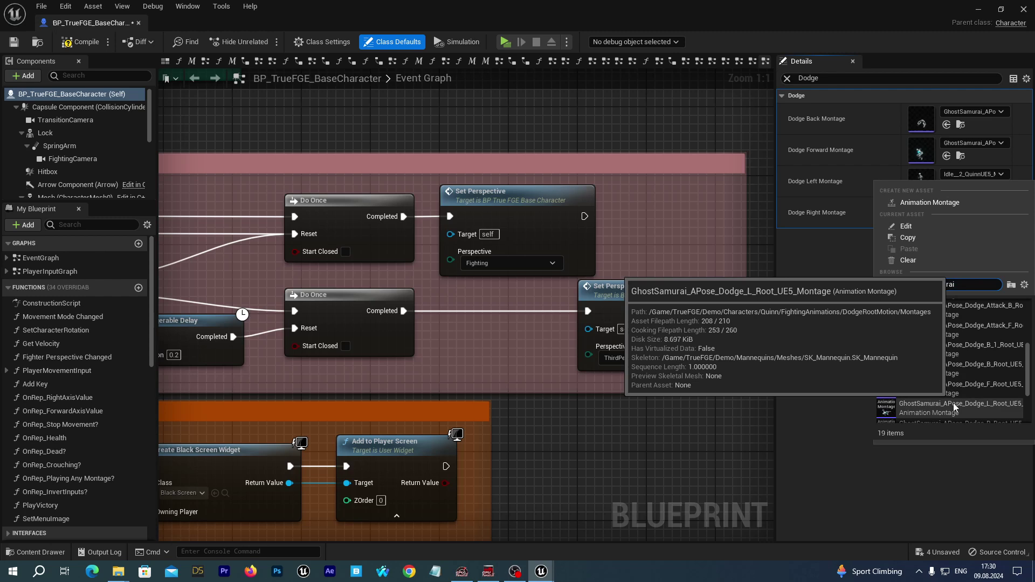
click(905, 413)
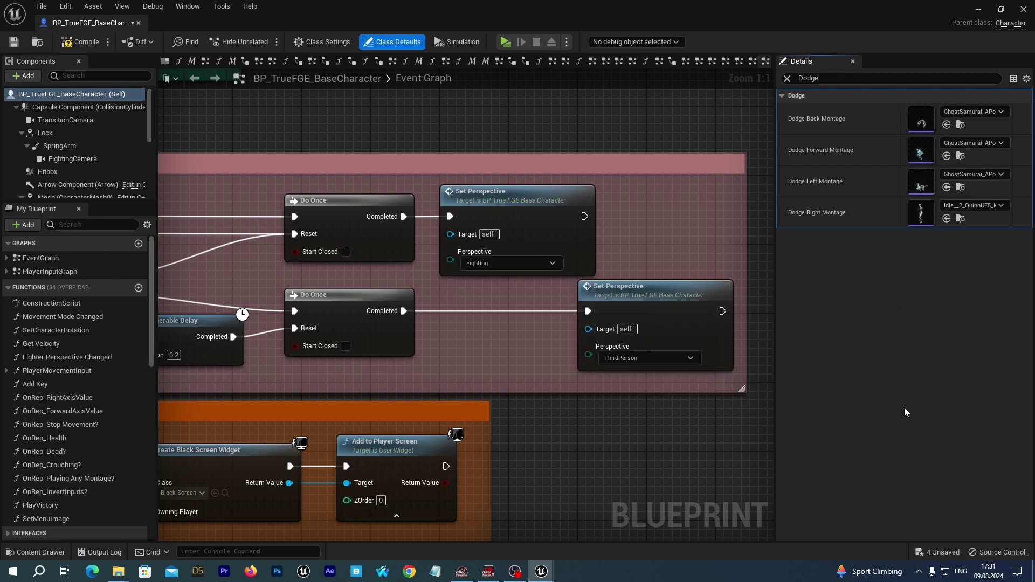
click(975, 205)
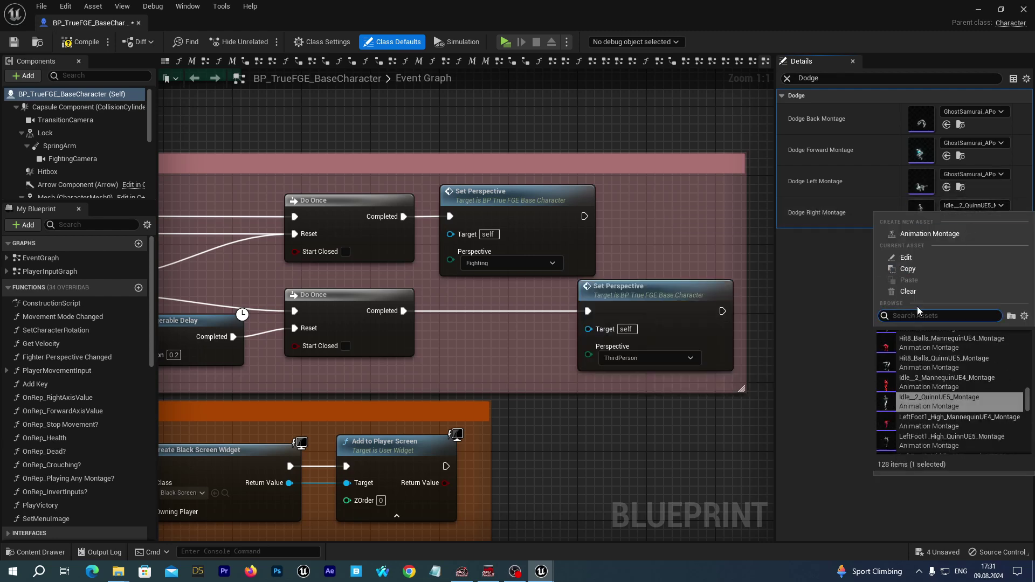
text(dodge r)
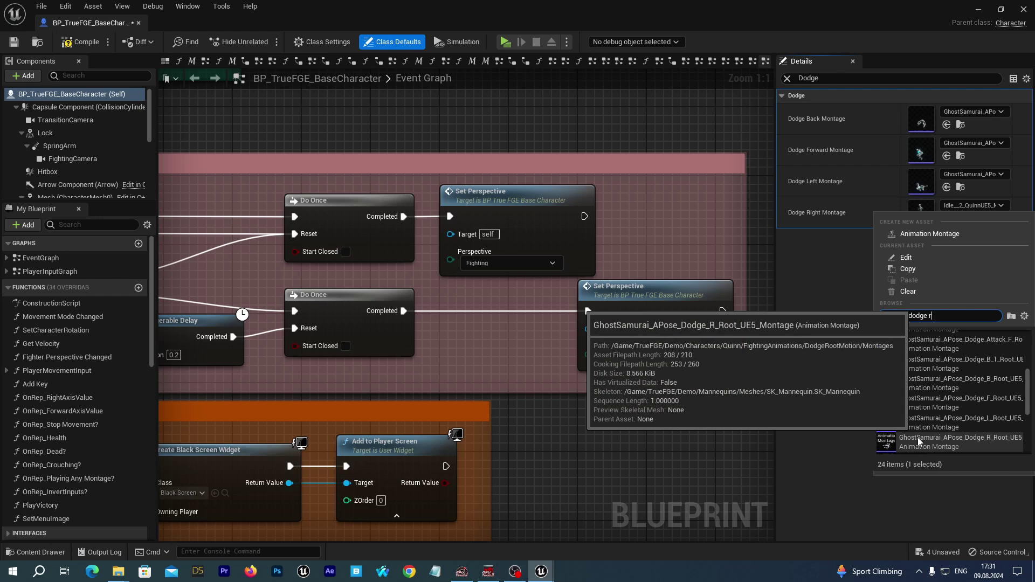
click(918, 438)
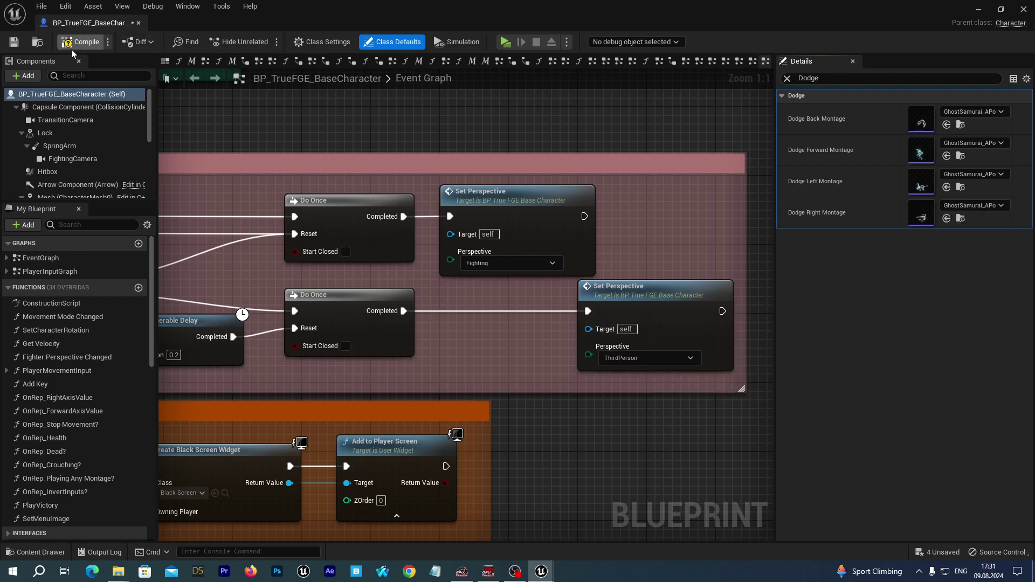
Step: Compile and save BP_TrueFGE_BaseCharacter, then close the Blueprint editor
key(F7)
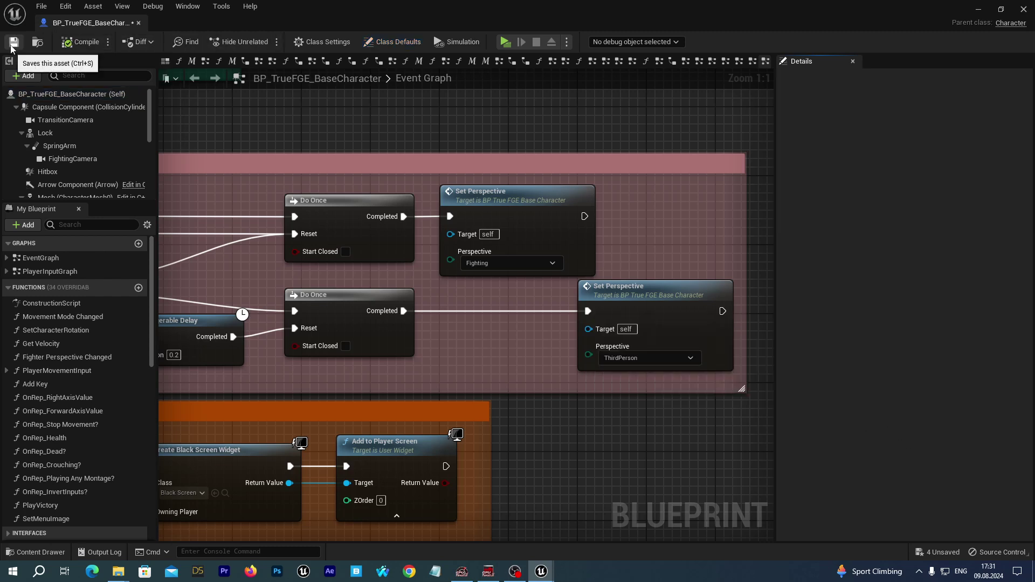
click(13, 46)
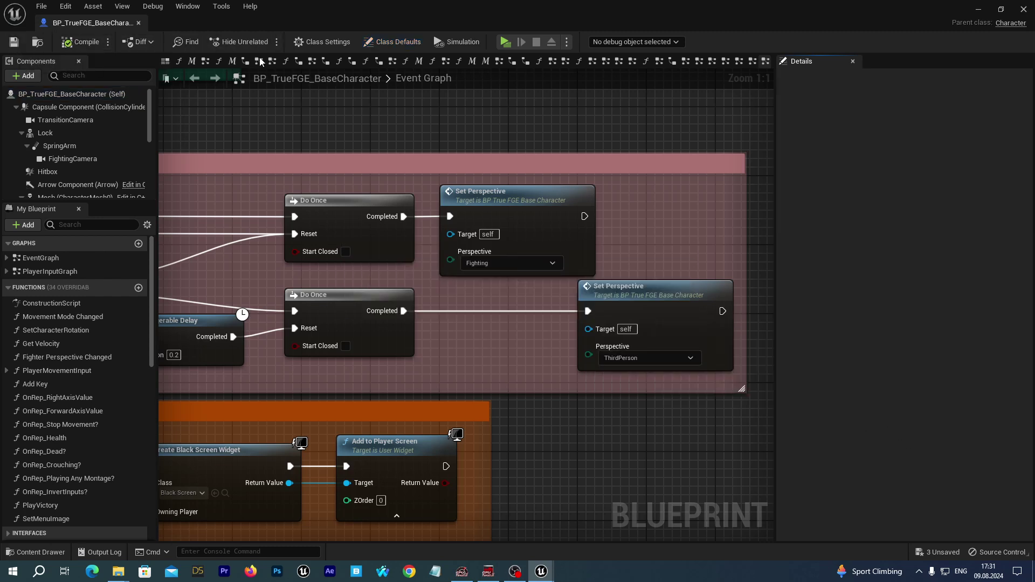
click(1027, 12)
click(391, 267)
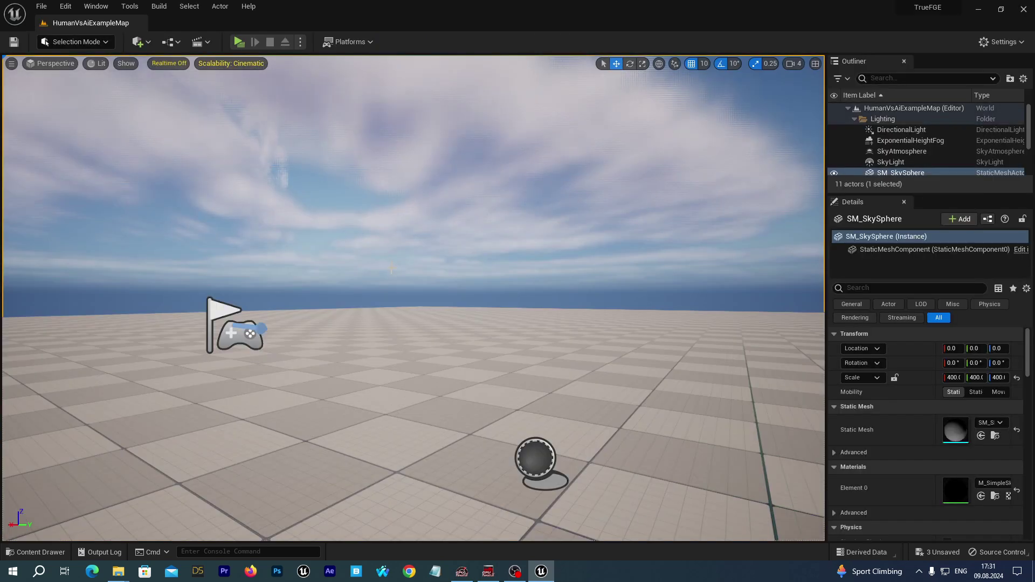
click(240, 43)
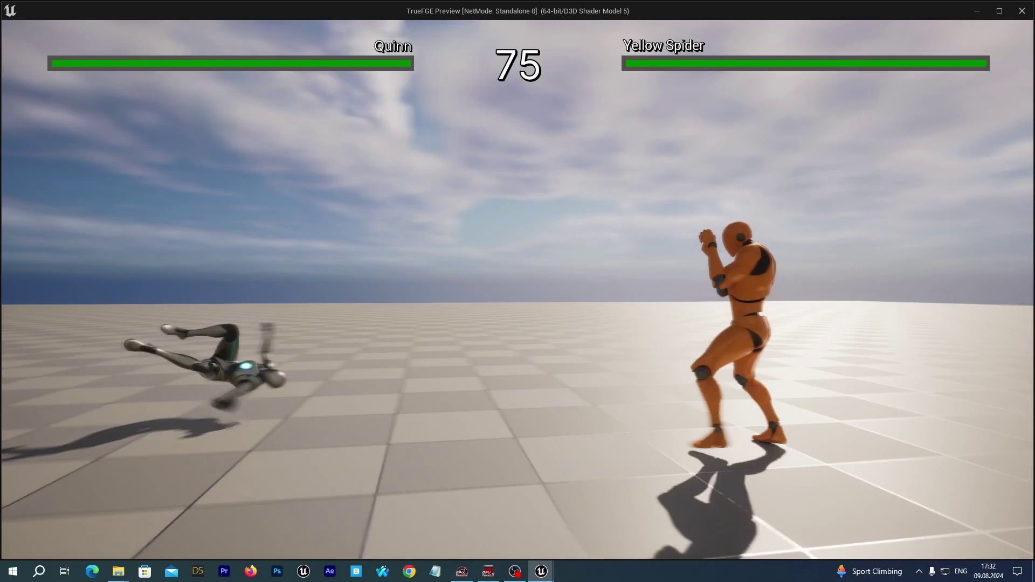
Step: Stop the game preview and browse to TrueFGE/Demo/Characters/Mannequin in the content browser
key(Escape)
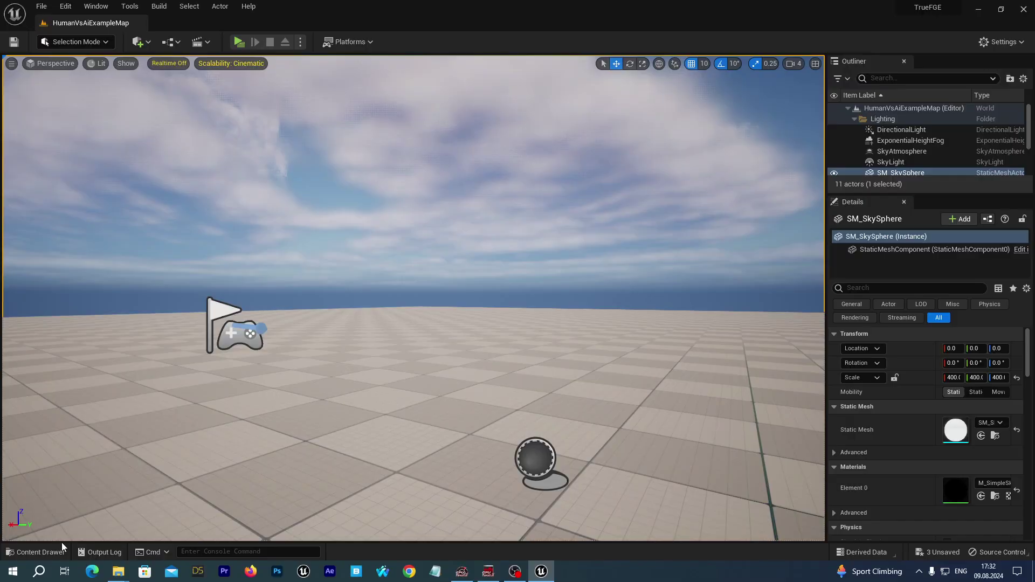
click(34, 552)
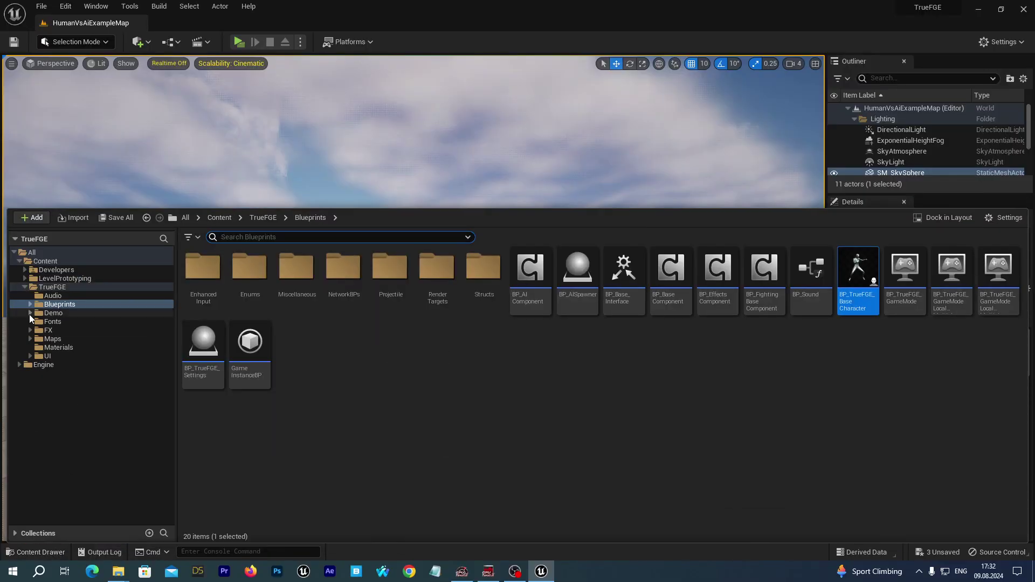
click(30, 313)
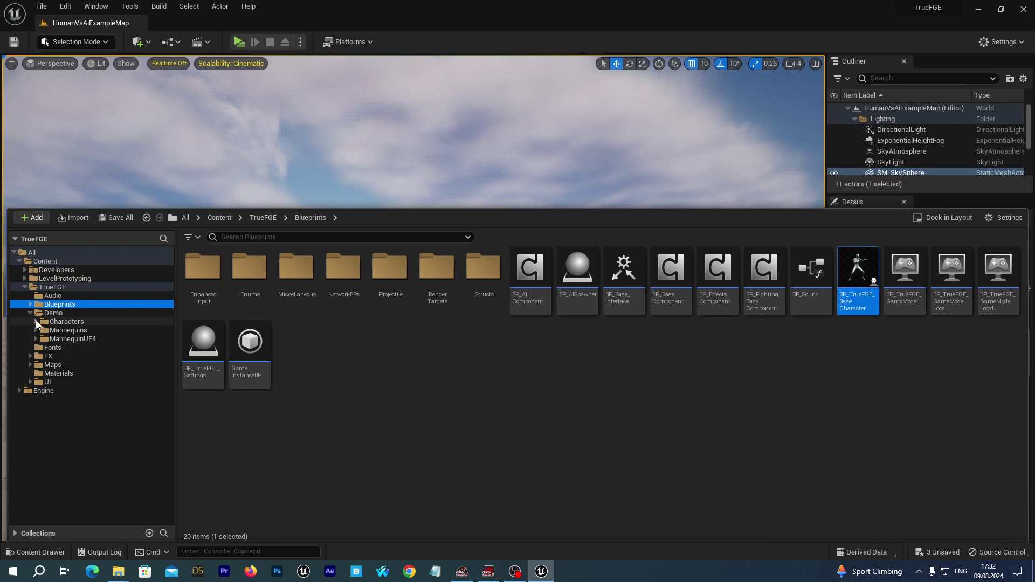
click(36, 322)
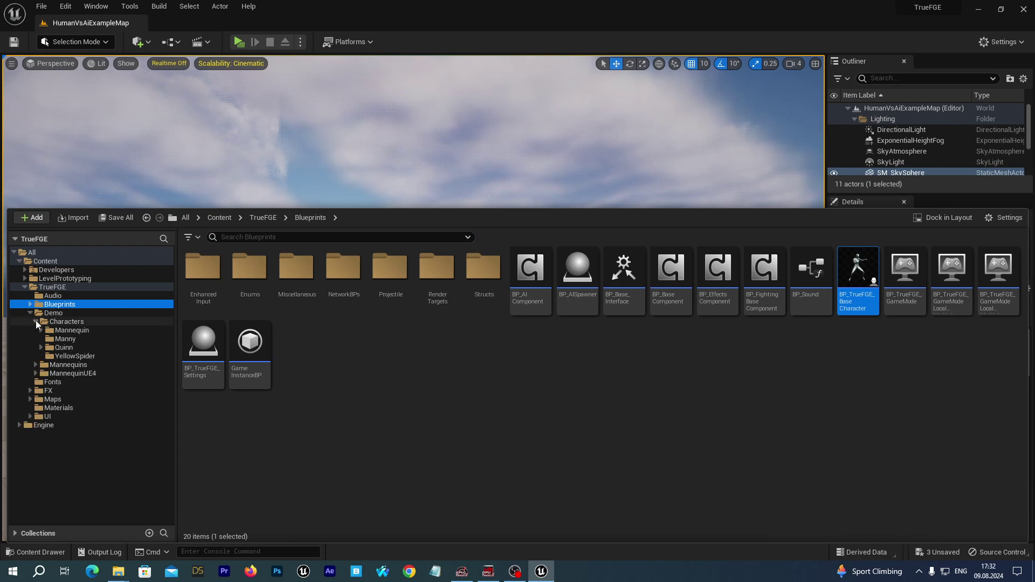
click(69, 330)
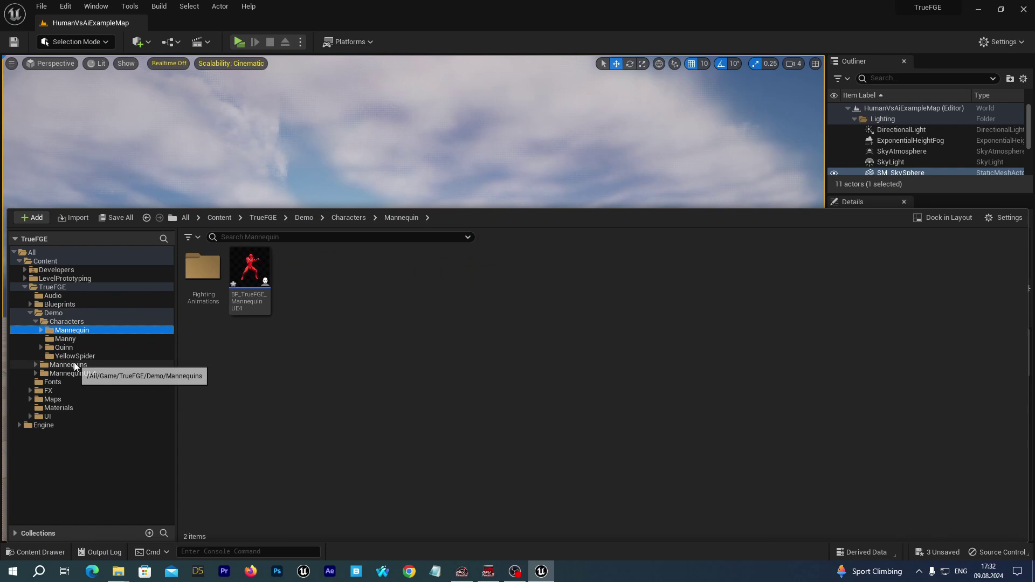
click(68, 365)
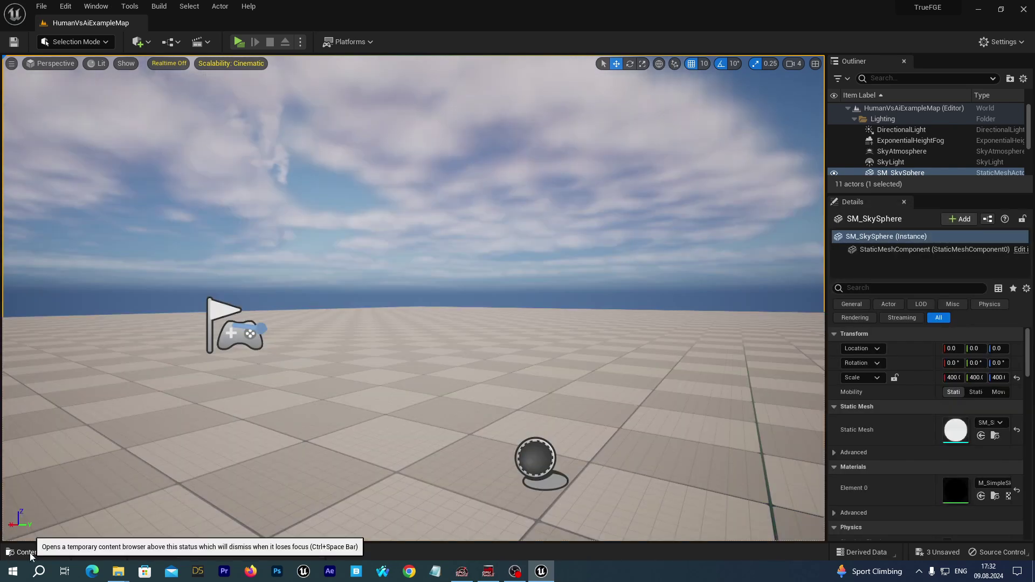
click(31, 552)
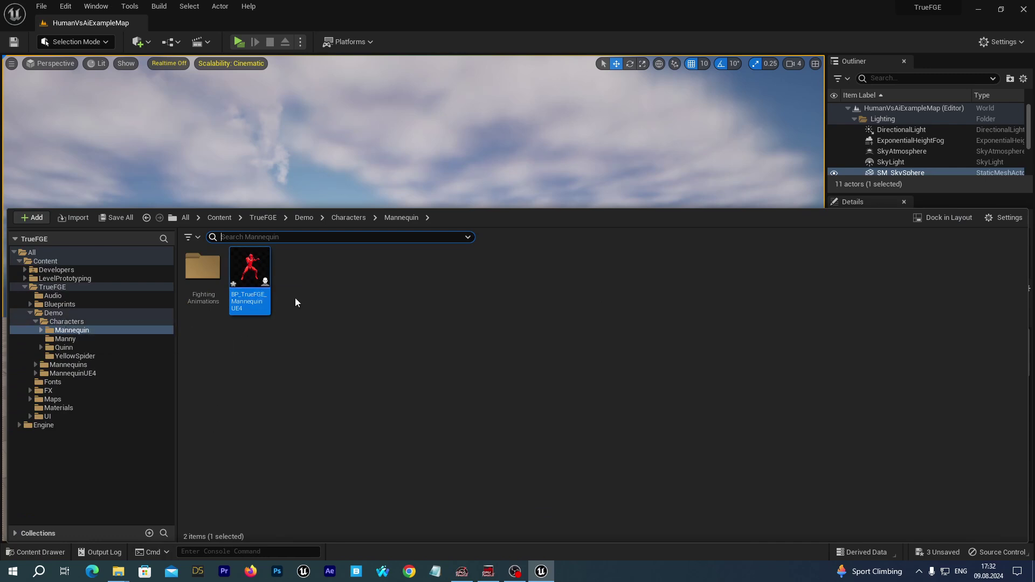
Step: Open BP_TrueFGE_MannequinUE4 in the full Blueprint editor and filter Details by 'dodge'
double_click(253, 274)
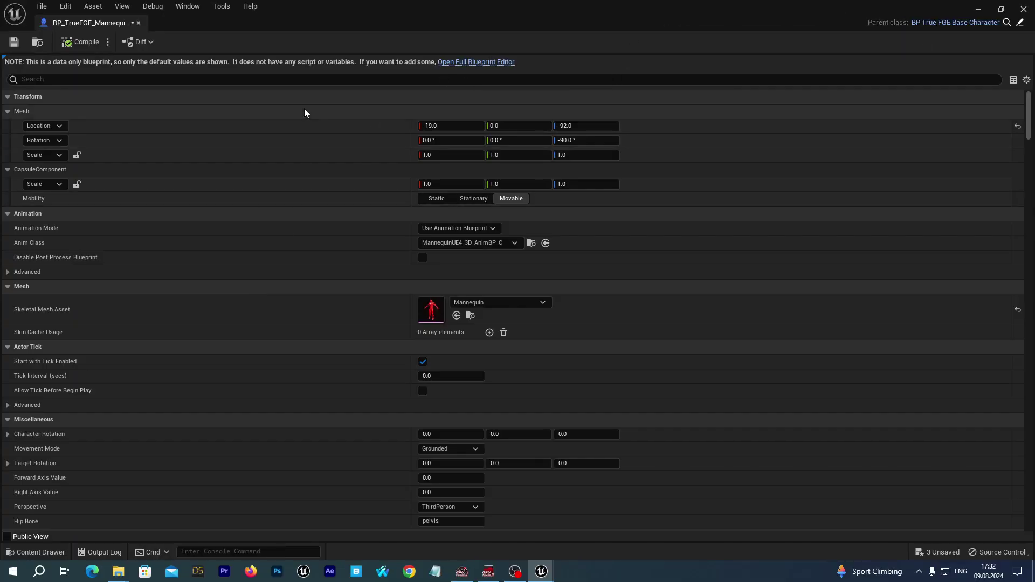
click(470, 63)
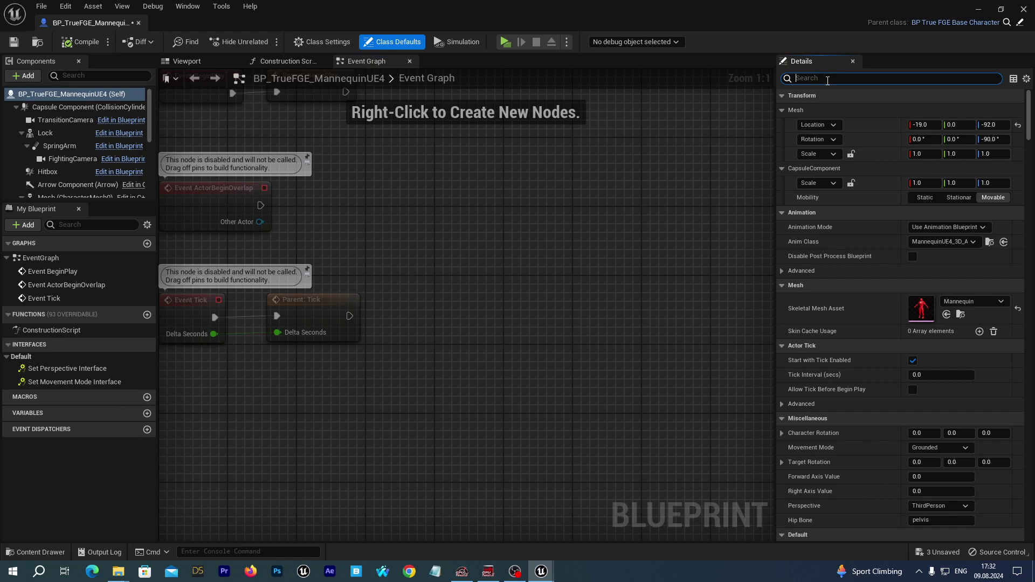
click(827, 80)
text(dodge)
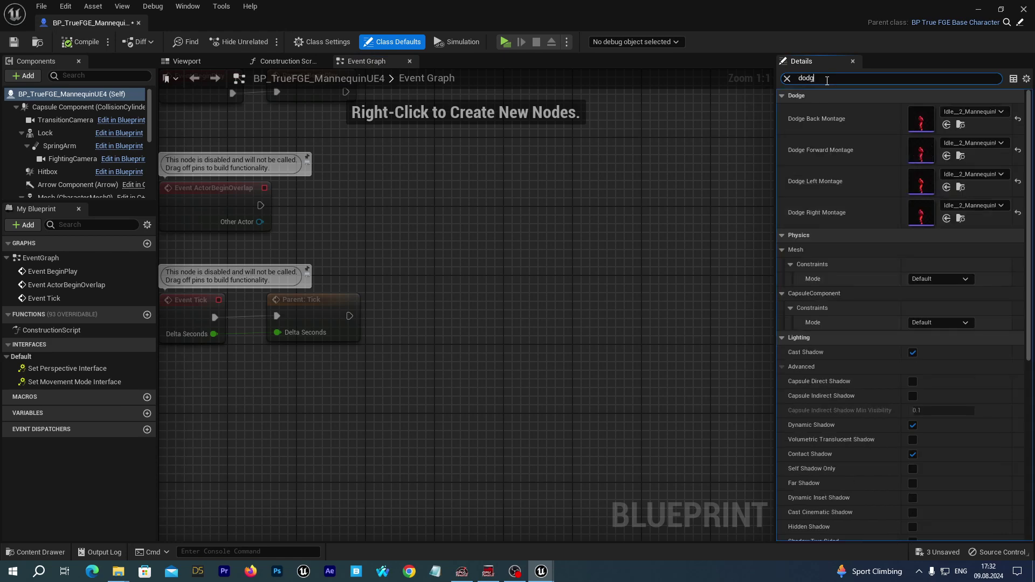
Step: Assign a Ghost Samurai dodge montage to Dodge Back Montage
click(1001, 111)
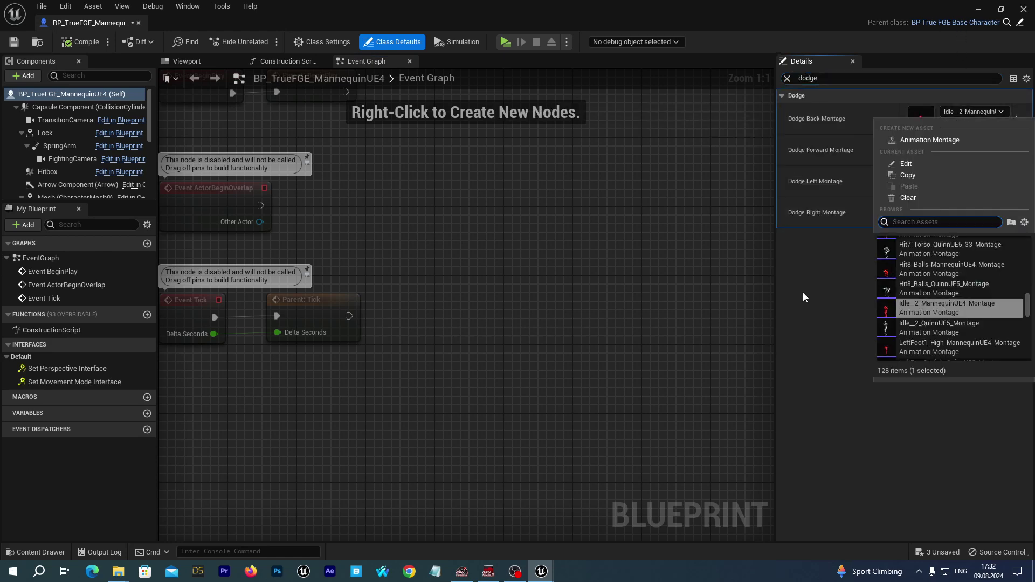
text(samurai dod)
scroll(955, 296, up, 5)
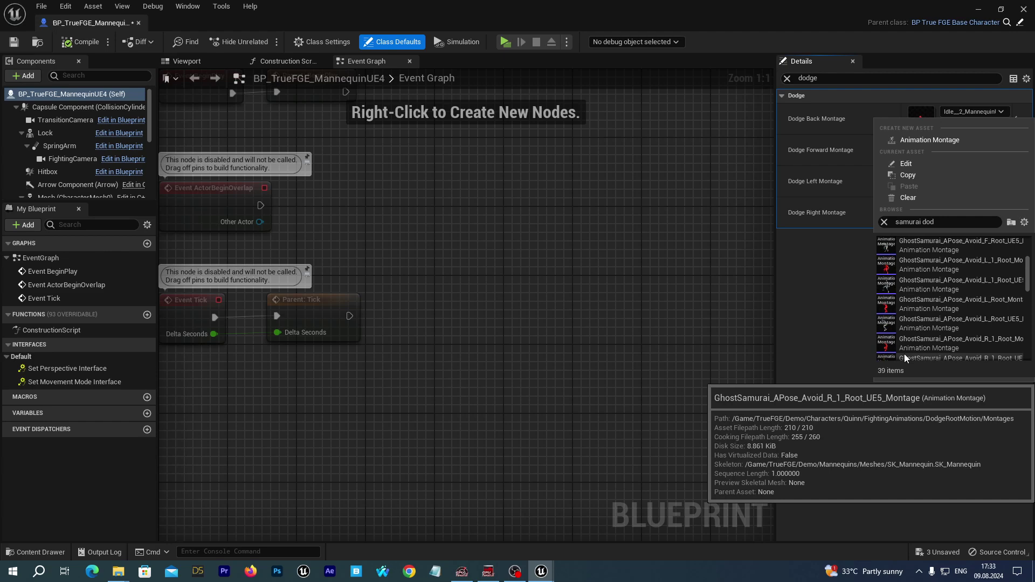
scroll(963, 325, down, 2)
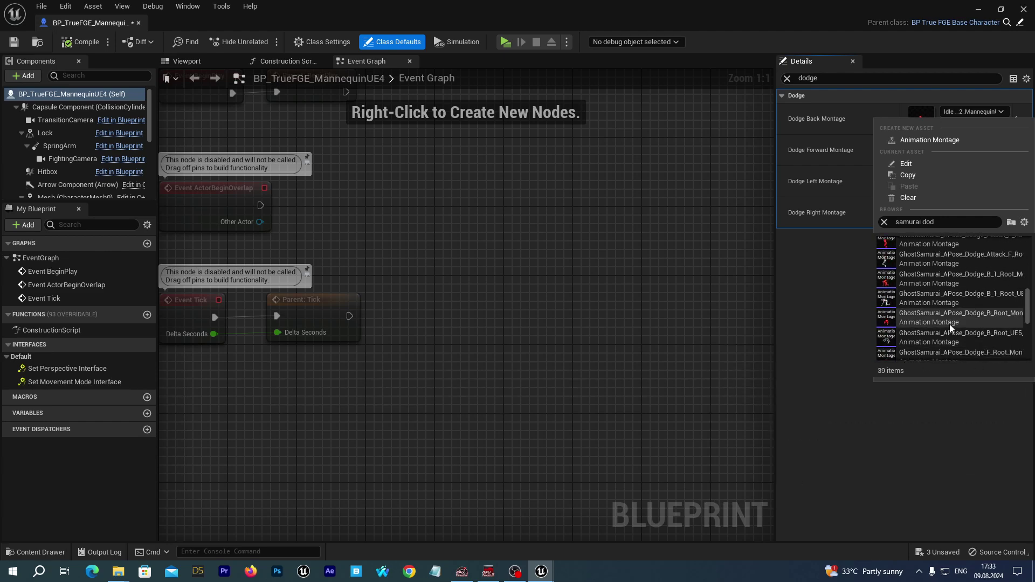
click(937, 319)
Step: Assign Ghost Samurai montages to Dodge Forward and Dodge Left Montage
click(974, 143)
scroll(948, 324, up, 2)
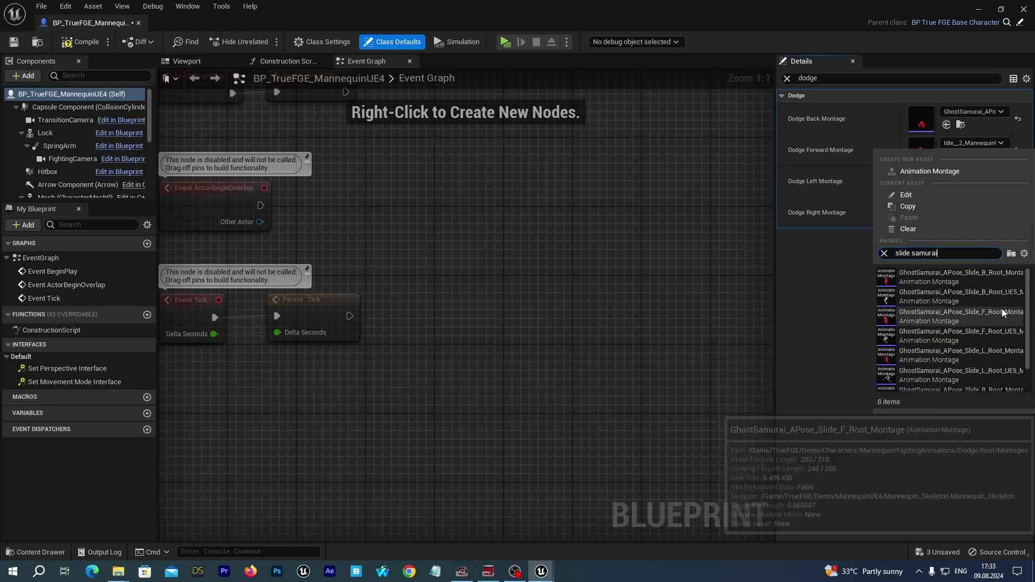
click(959, 343)
click(971, 175)
scroll(868, 380, down, 2)
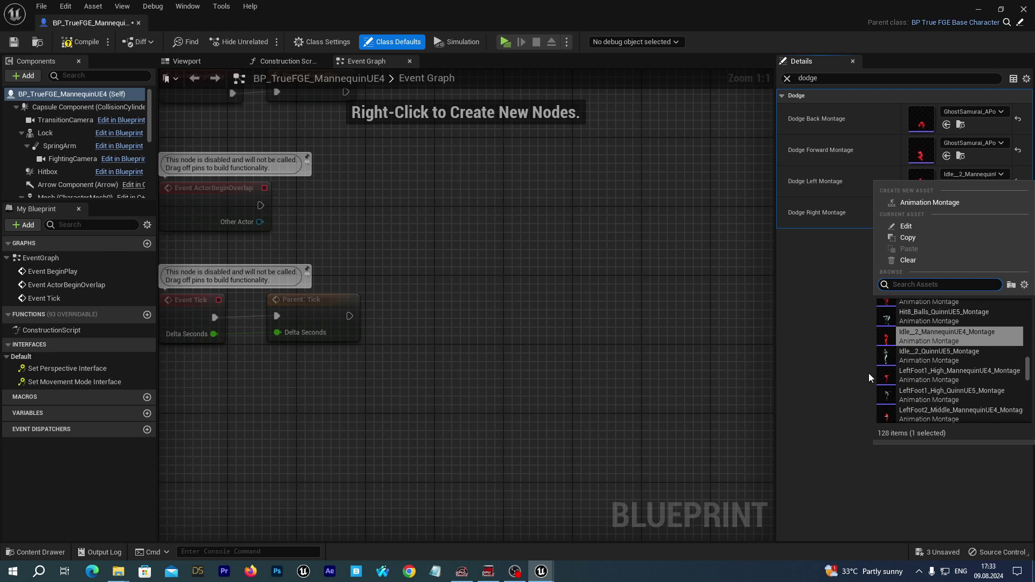
scroll(926, 367, up, 4)
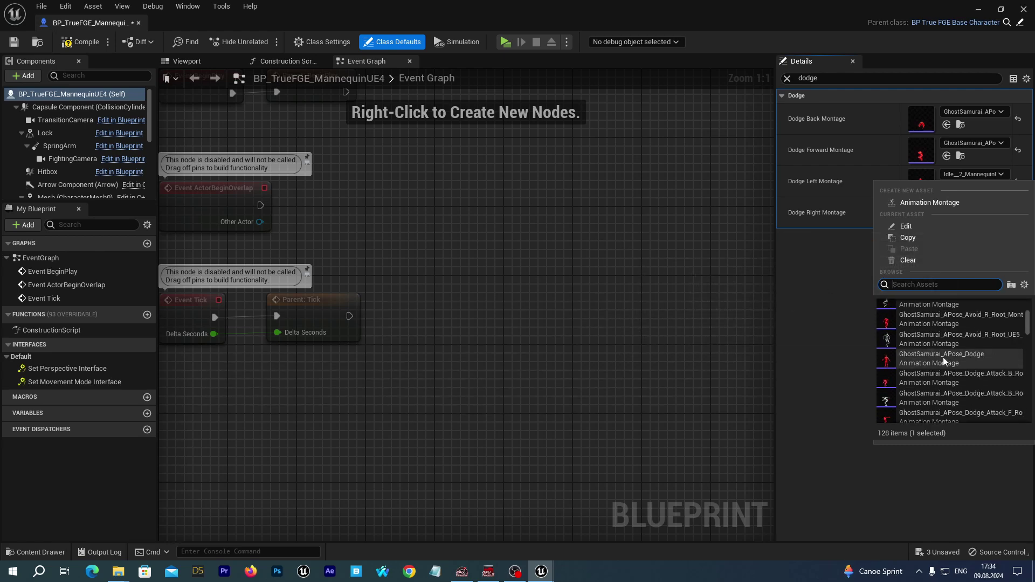
click(950, 345)
click(973, 206)
Step: Give the Mannequin's Dodge Right a Ghost Samurai montage, then open BP_TrueFGE_YellowSpiderUE4
text(dodge samura)
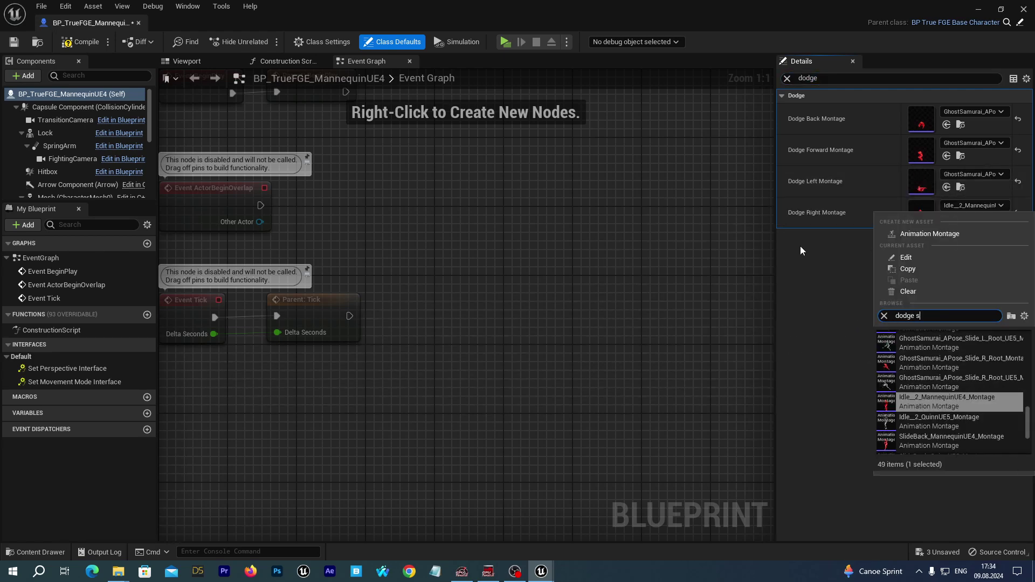
click(902, 413)
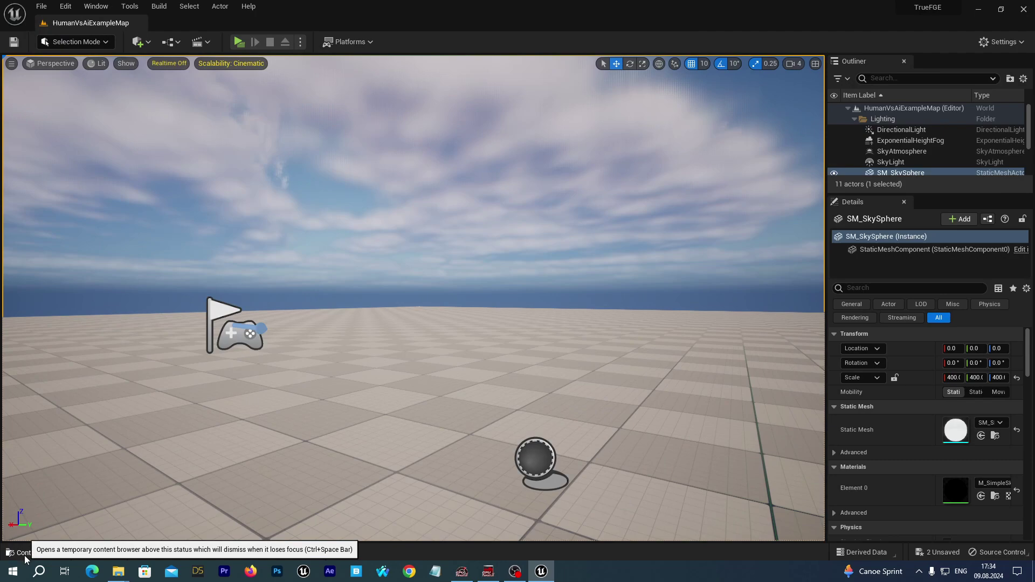
click(19, 552)
double_click(202, 272)
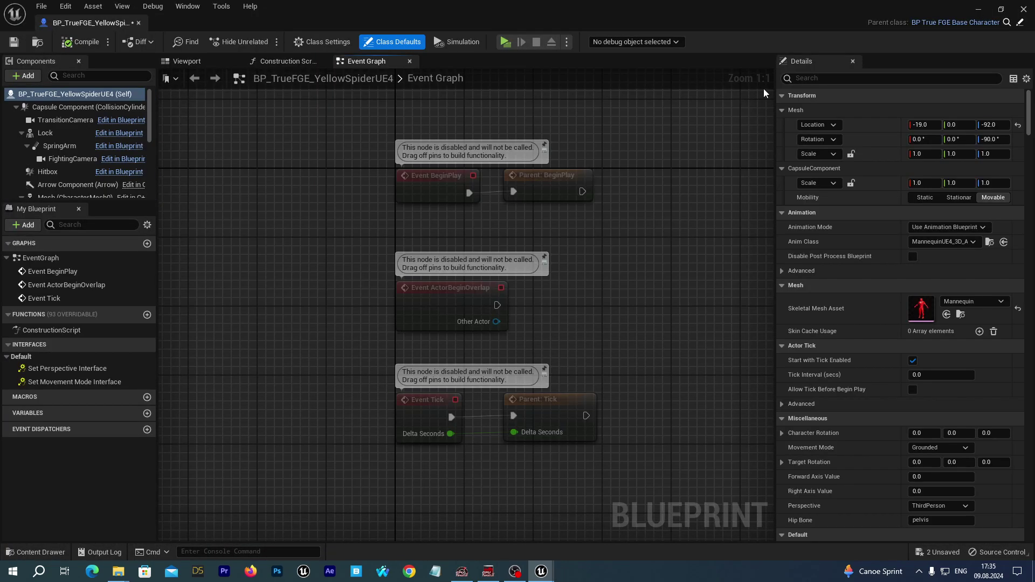
Step: Set the Yellow Spider's Dodge Back to a Ghost Samurai montage and Dodge Forward to SlideForward
click(973, 112)
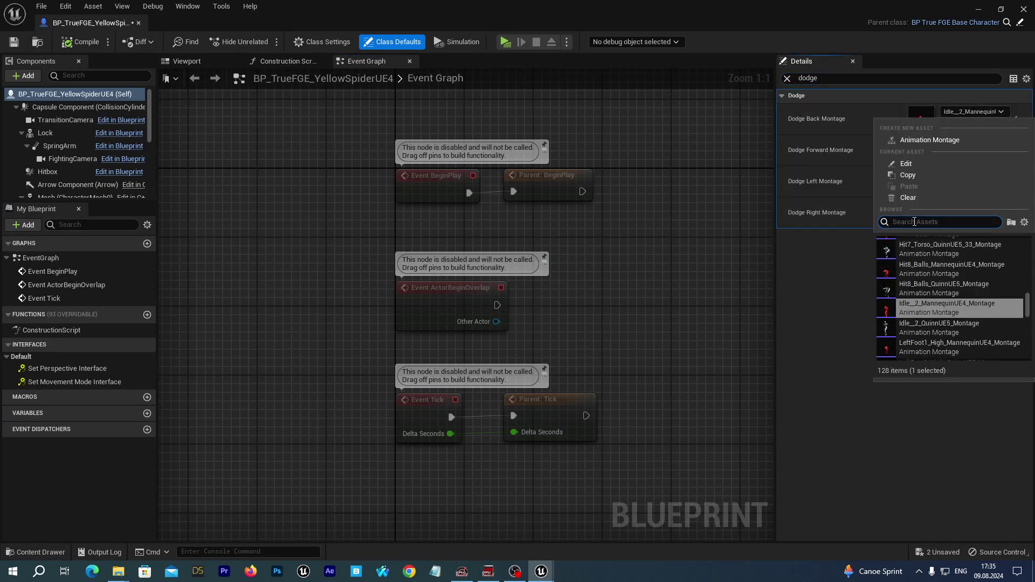
text(dodge b)
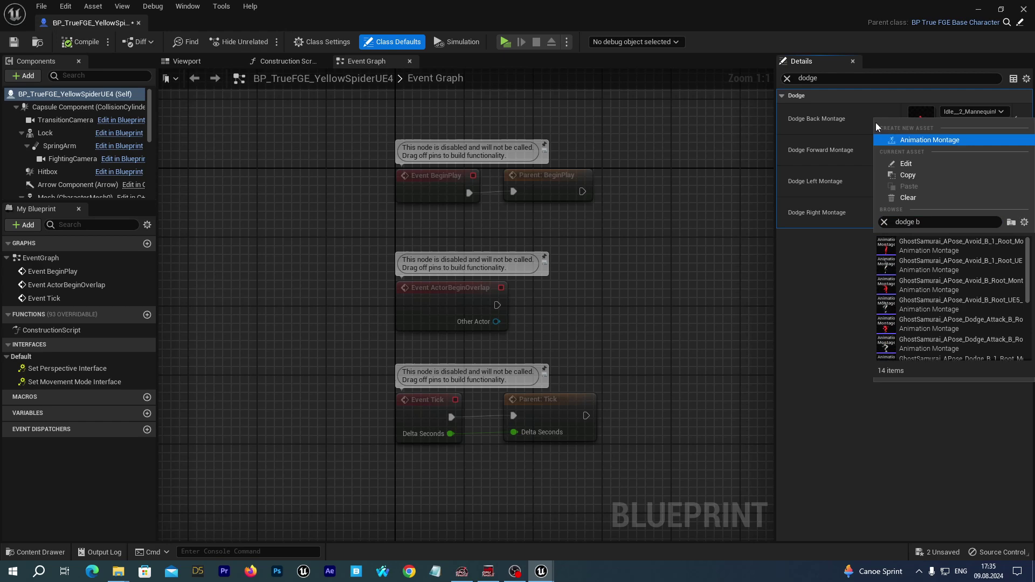
click(975, 286)
click(973, 143)
text(dodge)
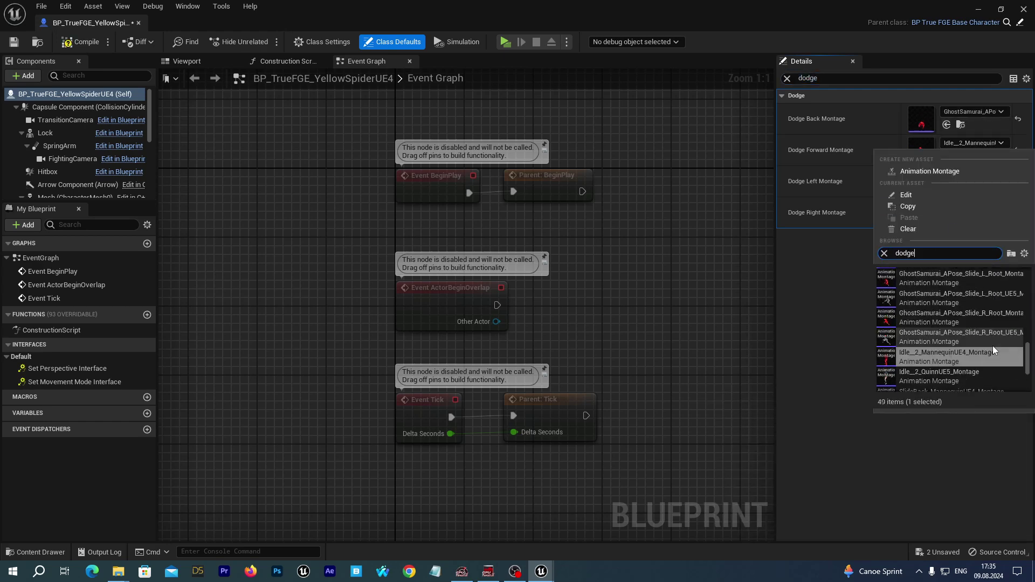
scroll(986, 342, down, 5)
click(996, 335)
Step: Set Dodge Left to a GhostSamurai dodge montage and Dodge Right to SlideBack_QuinnUE5_Montage
click(913, 186)
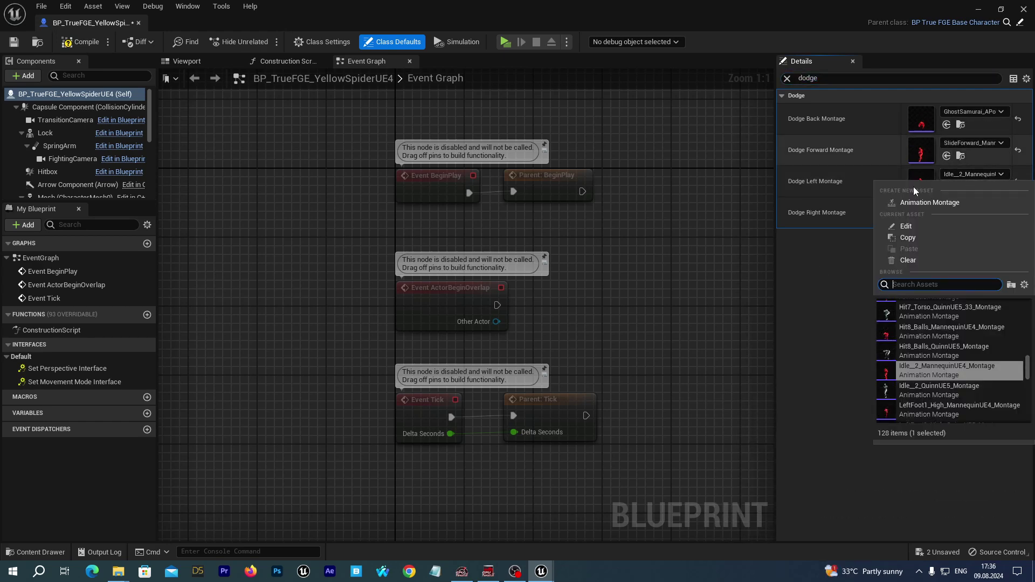
text(dodge)
scroll(923, 335, down, 3)
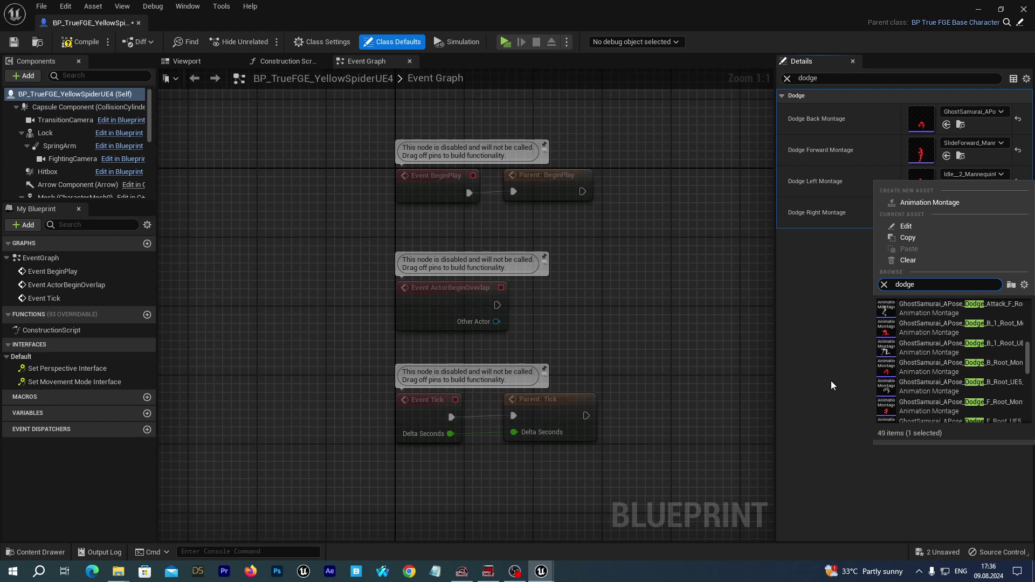
click(942, 392)
click(972, 205)
text(dodge)
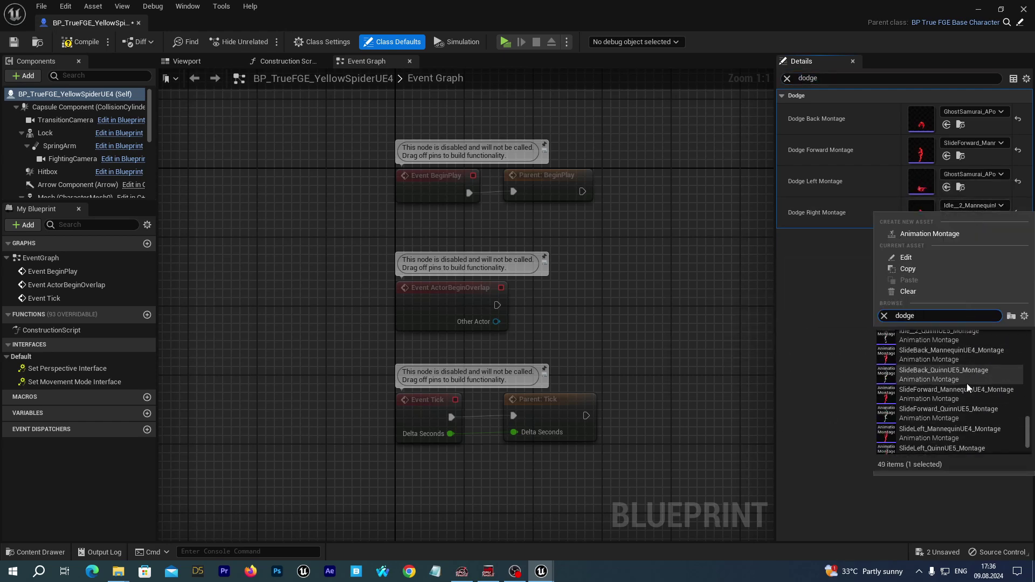
click(966, 383)
key(alt+Tab)
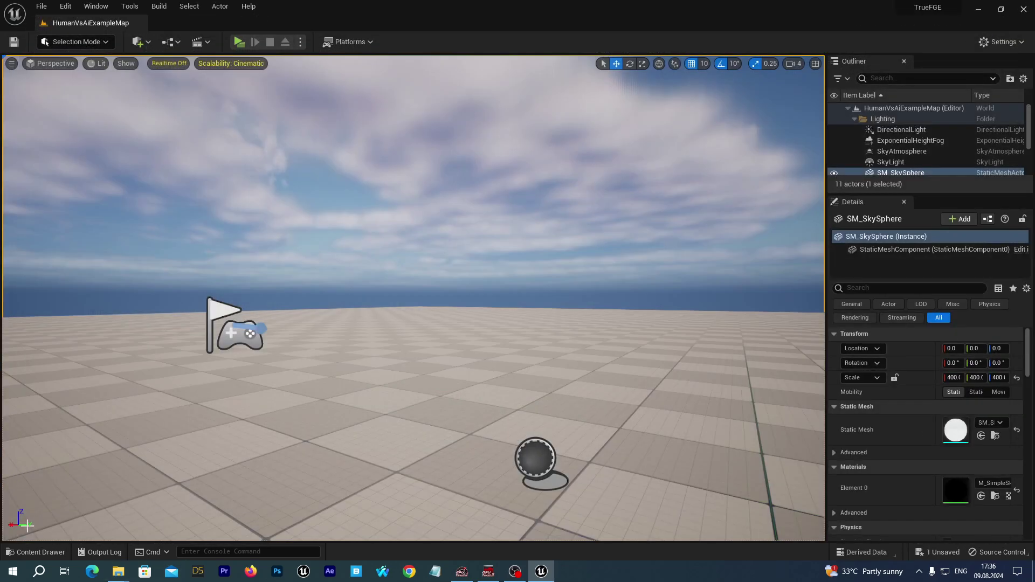
Step: Save the unsaved BP_TrueFGE_Manny asset, show the Blueprints folder, and start a test play
click(36, 552)
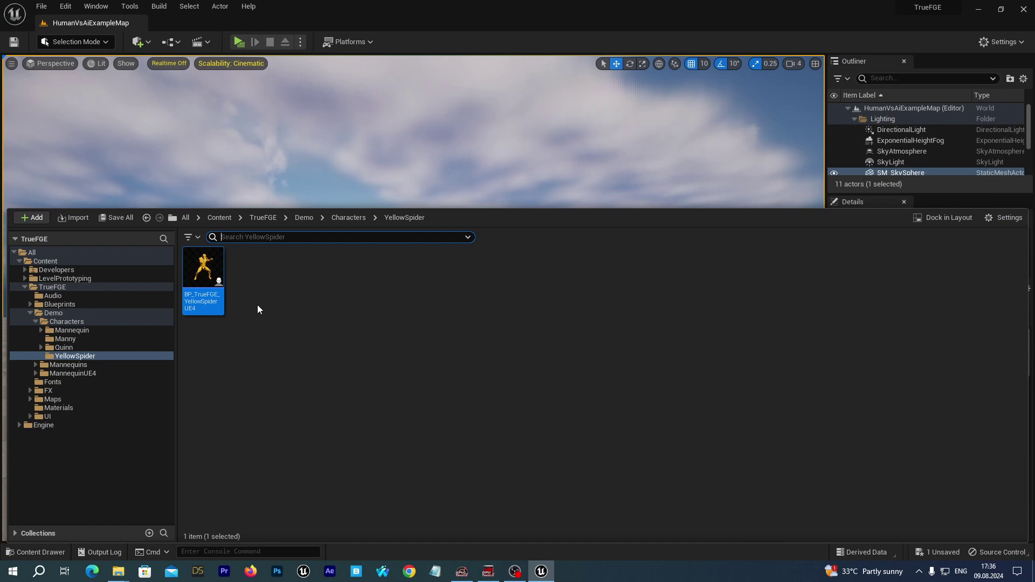
click(115, 218)
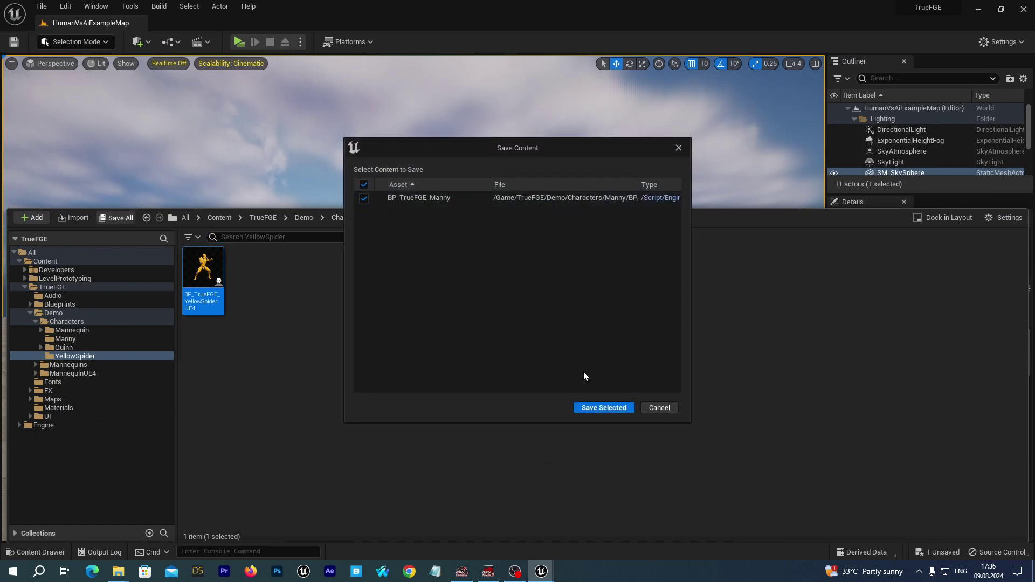
click(602, 410)
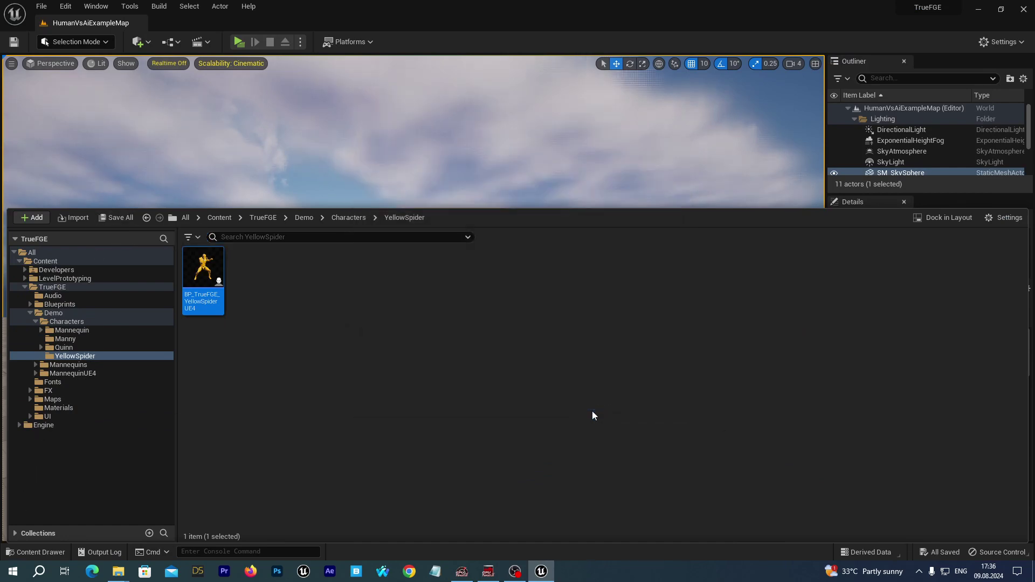
click(52, 305)
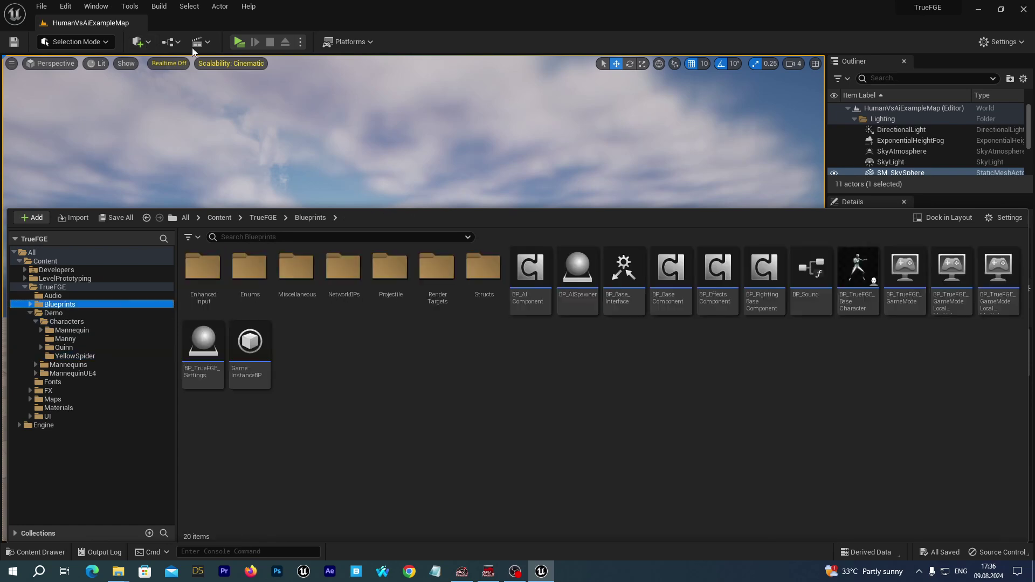
click(238, 42)
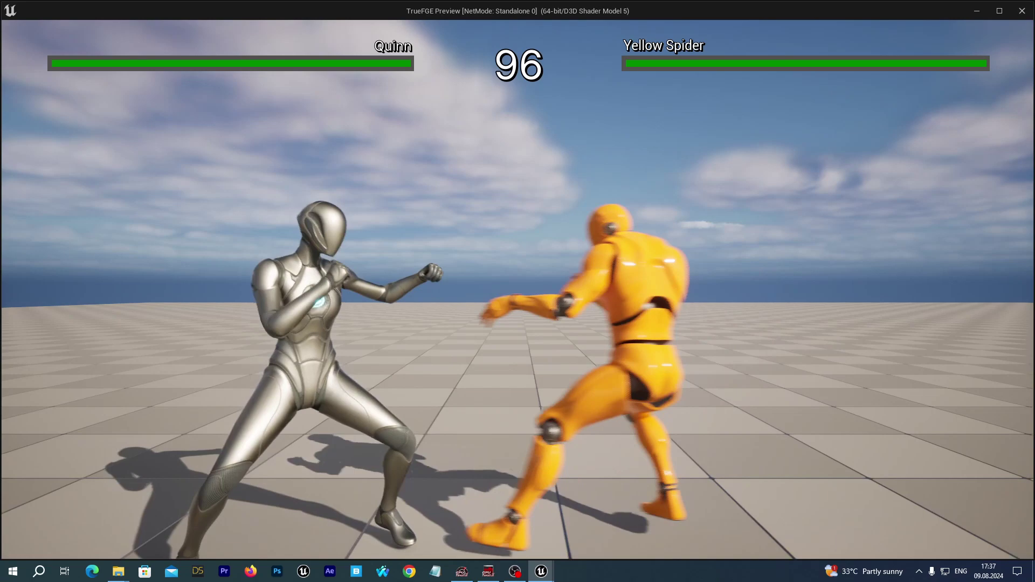
Step: Stop the Quinn versus Yellow Spider preview and reopen the Content Drawer
key(Escape)
click(41, 550)
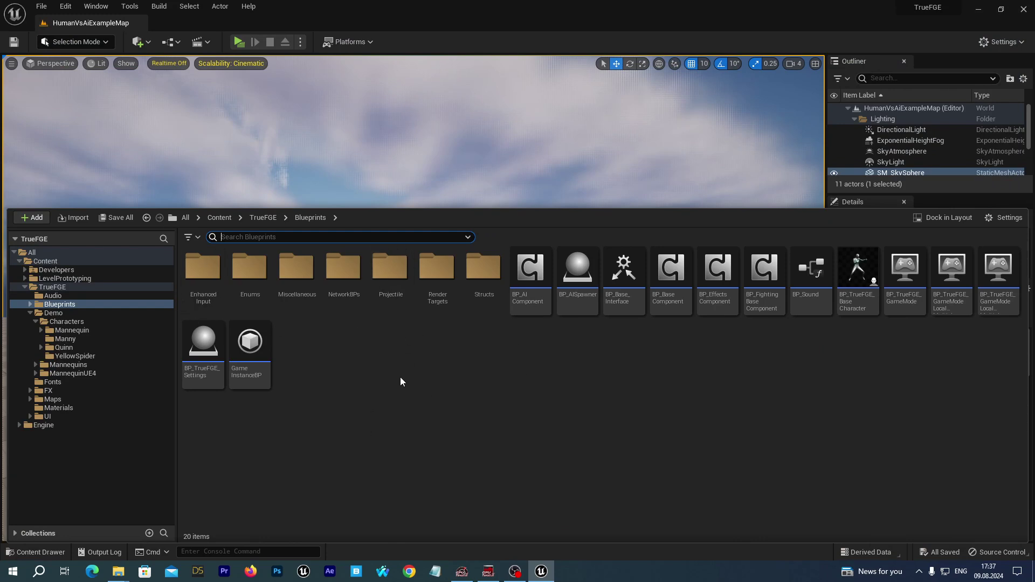
Step: Open the GameInstanceBP asset from the Blueprints folder for editing
double_click(250, 353)
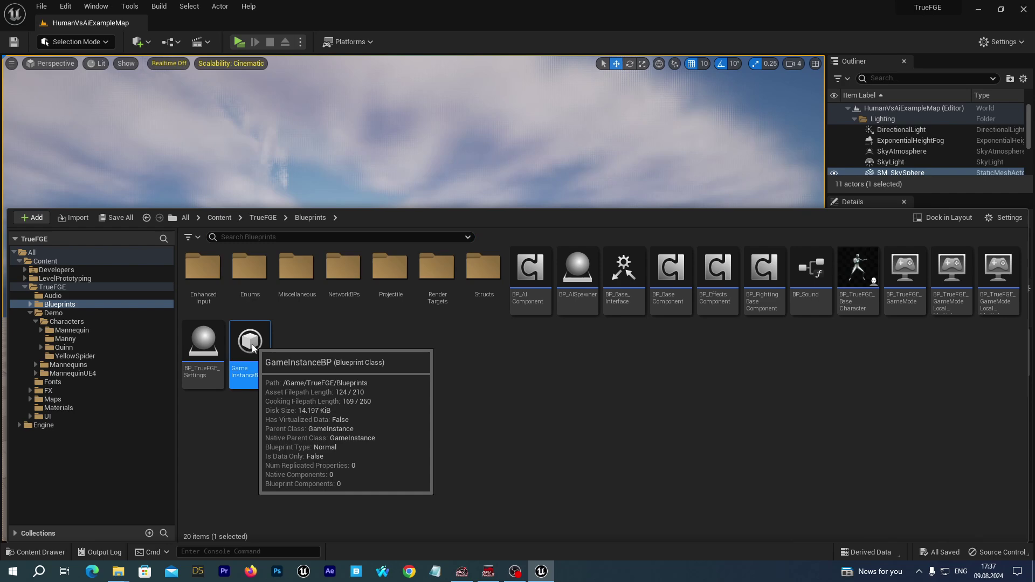
click(1027, 8)
click(36, 552)
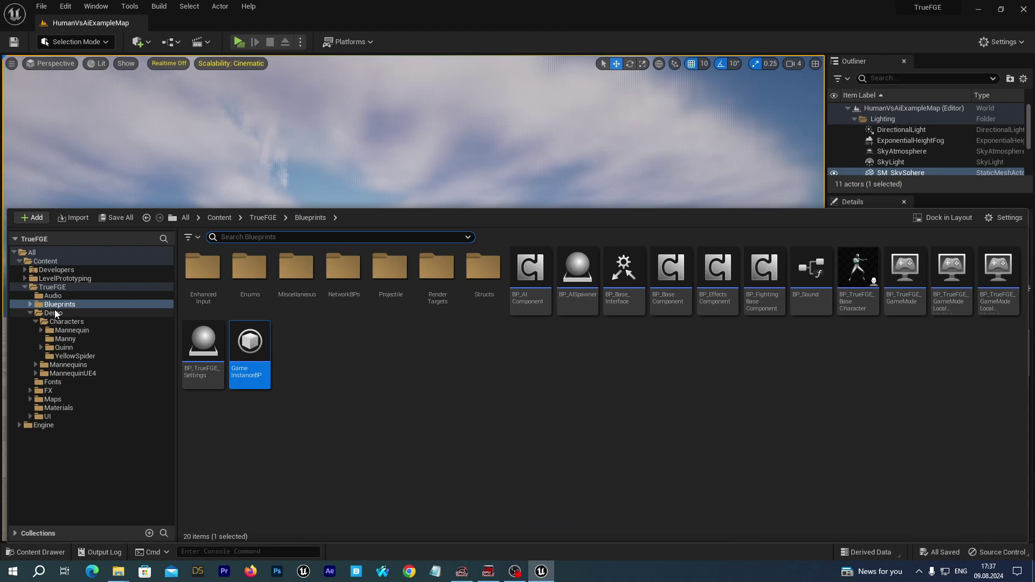
click(56, 304)
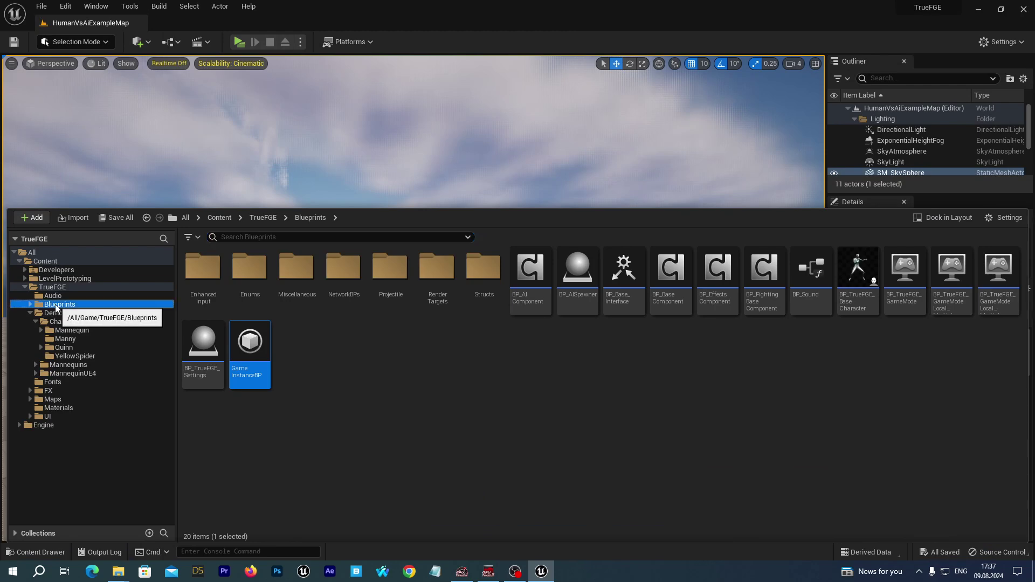
click(258, 353)
double_click(258, 354)
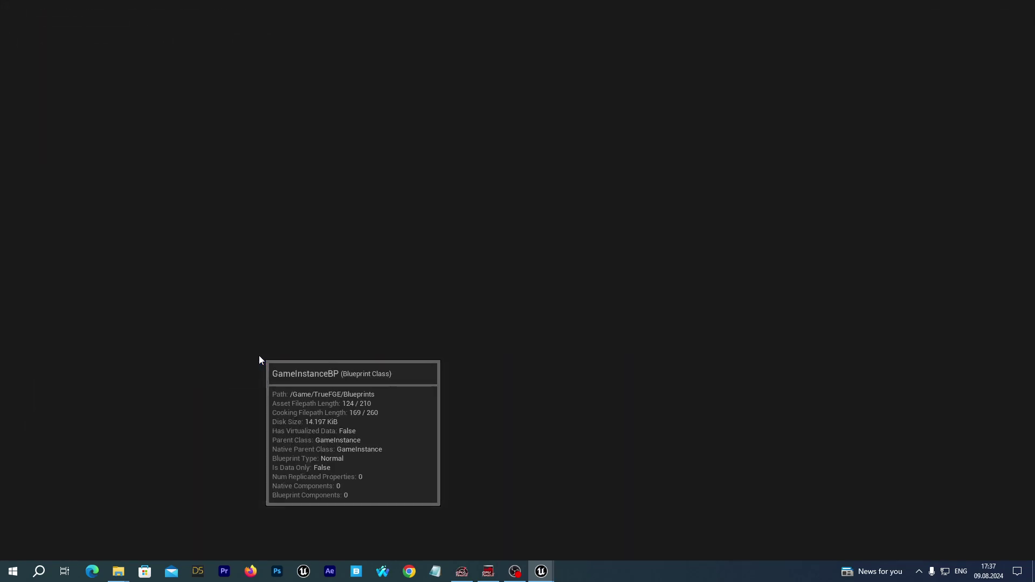
Step: Set CharacterLeft's Character_BP class and Mesh to the Mannequin
double_click(27, 174)
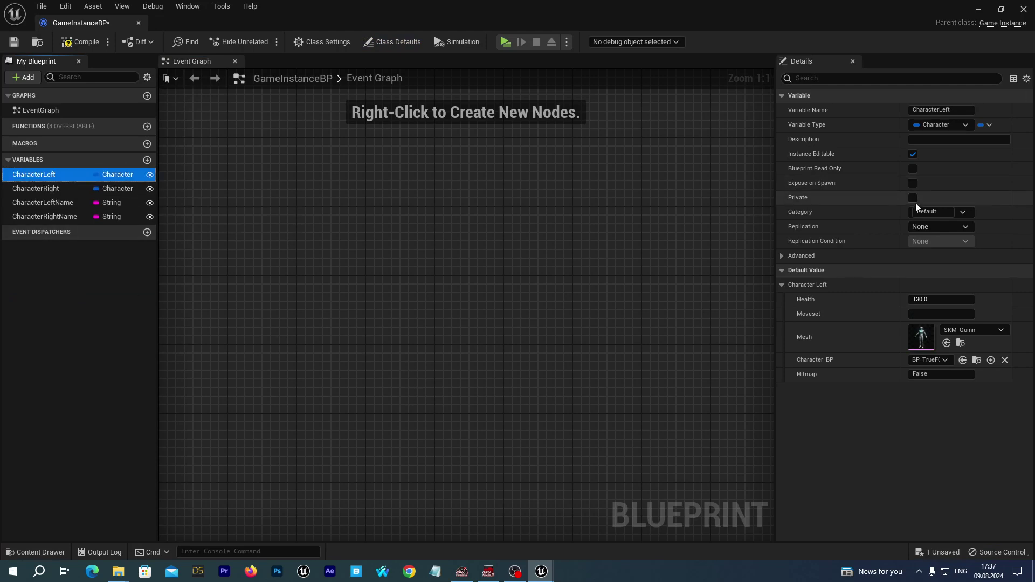
click(968, 331)
click(969, 332)
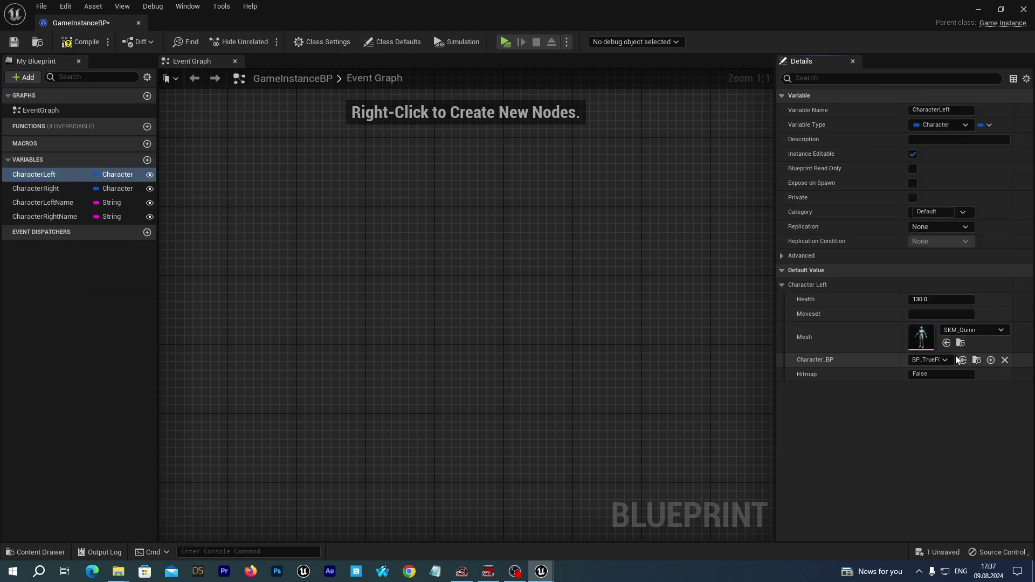
click(927, 364)
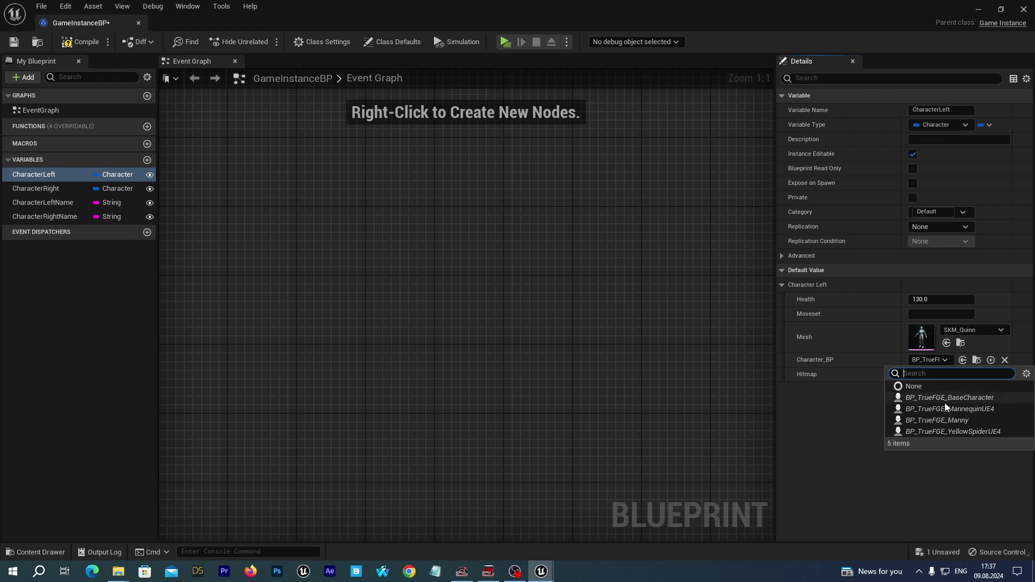
click(937, 419)
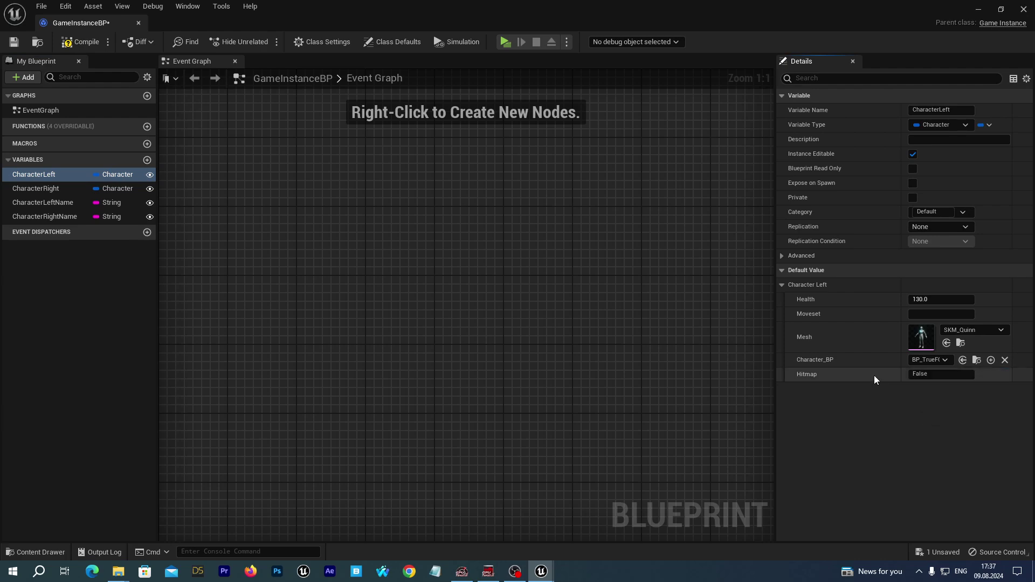
click(972, 329)
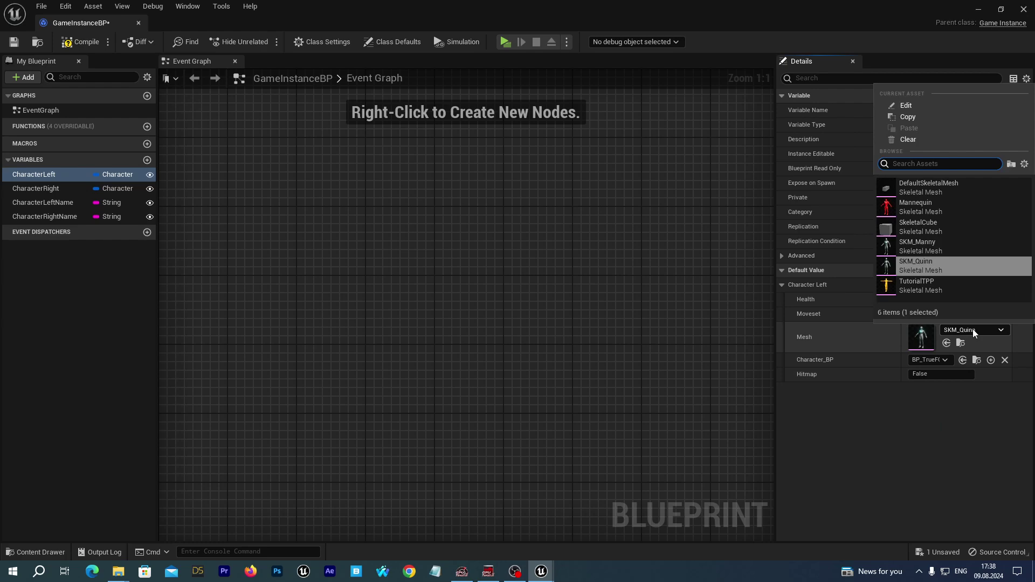
click(917, 207)
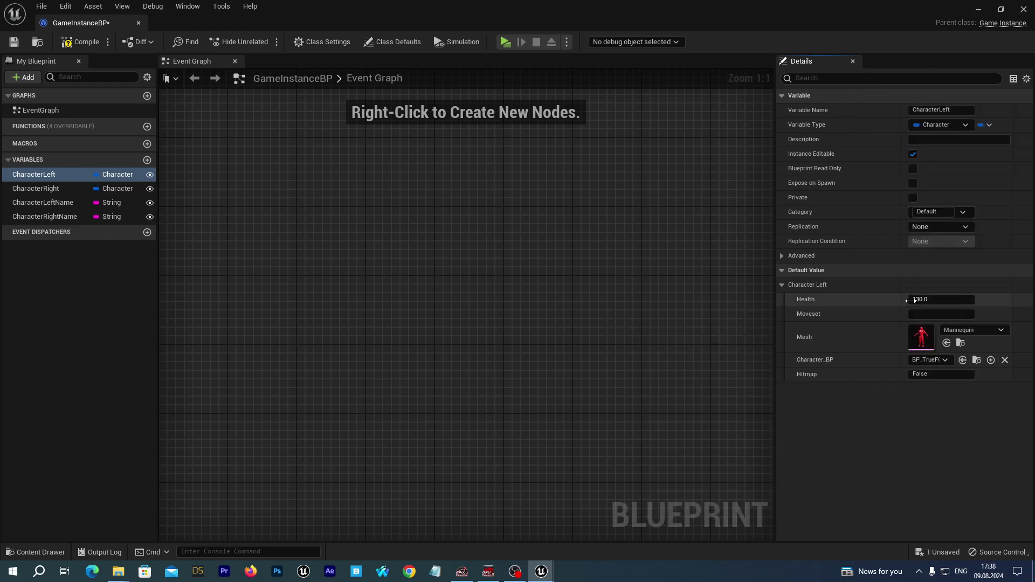
Step: Change the CharacterLeftName default to MannequinUE4 and compile the blueprint
click(113, 202)
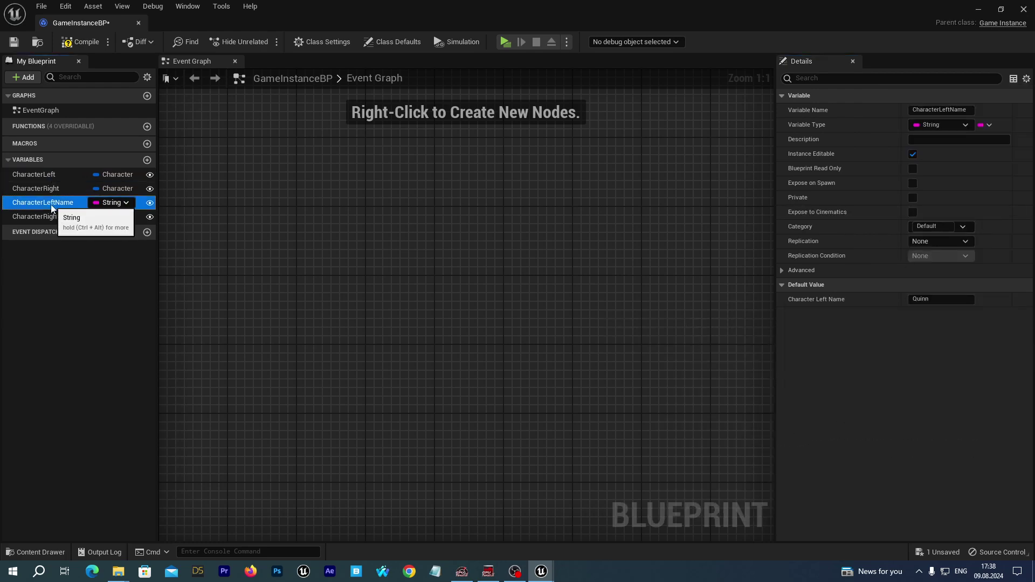
click(938, 299)
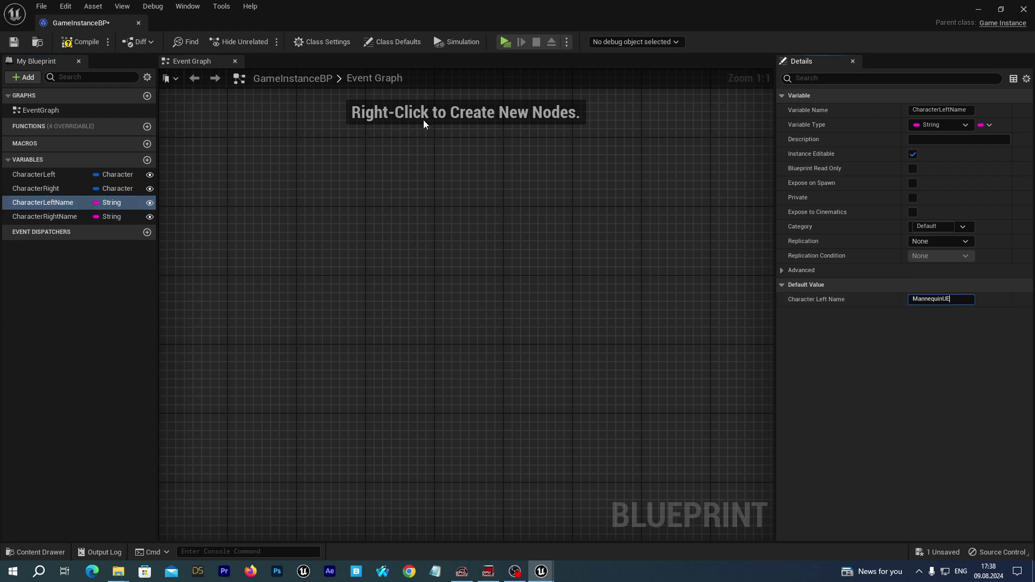
click(80, 42)
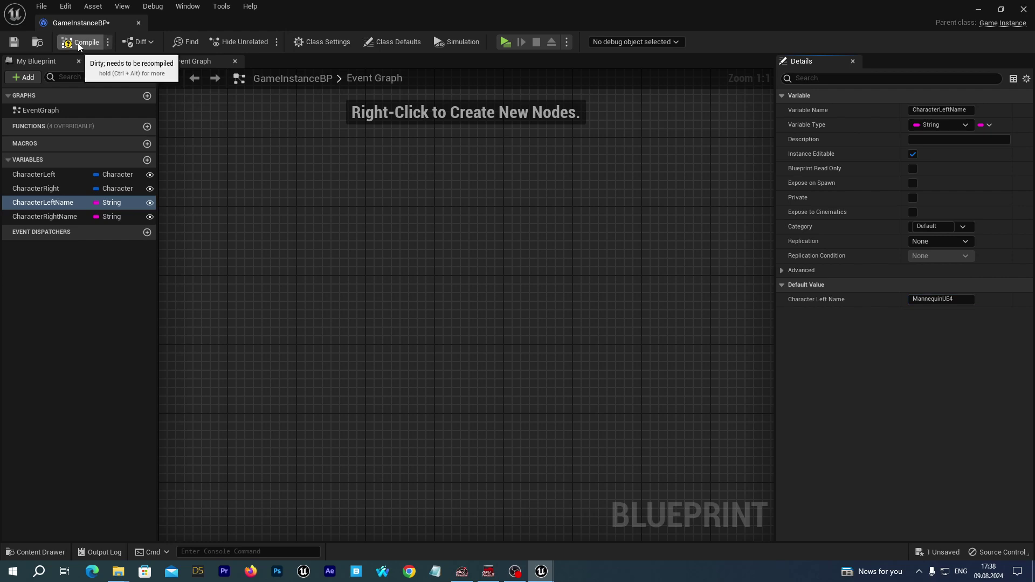
Step: Switch to the running preview to test MannequinUE4 fighting Yellow Spider
click(977, 10)
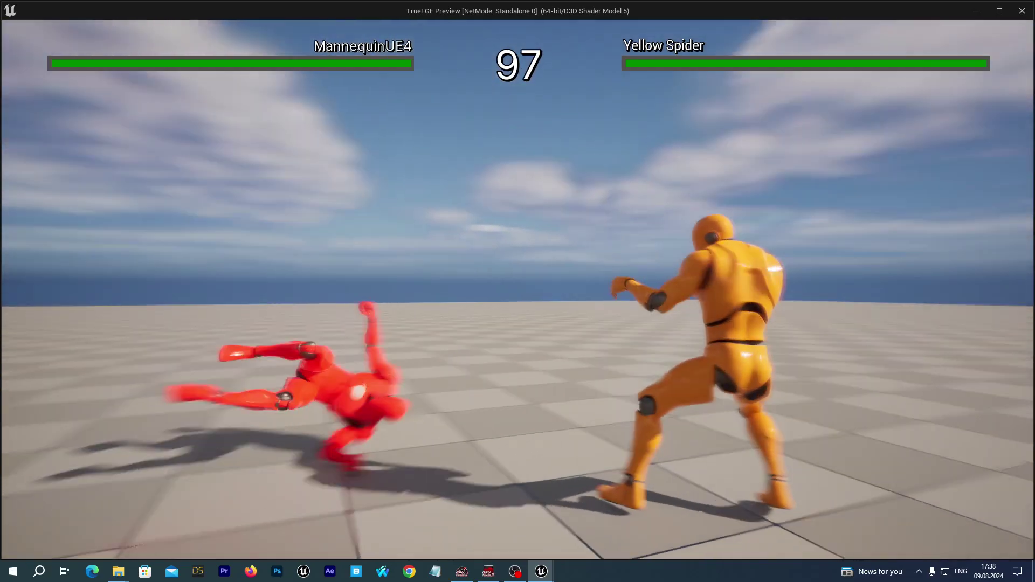